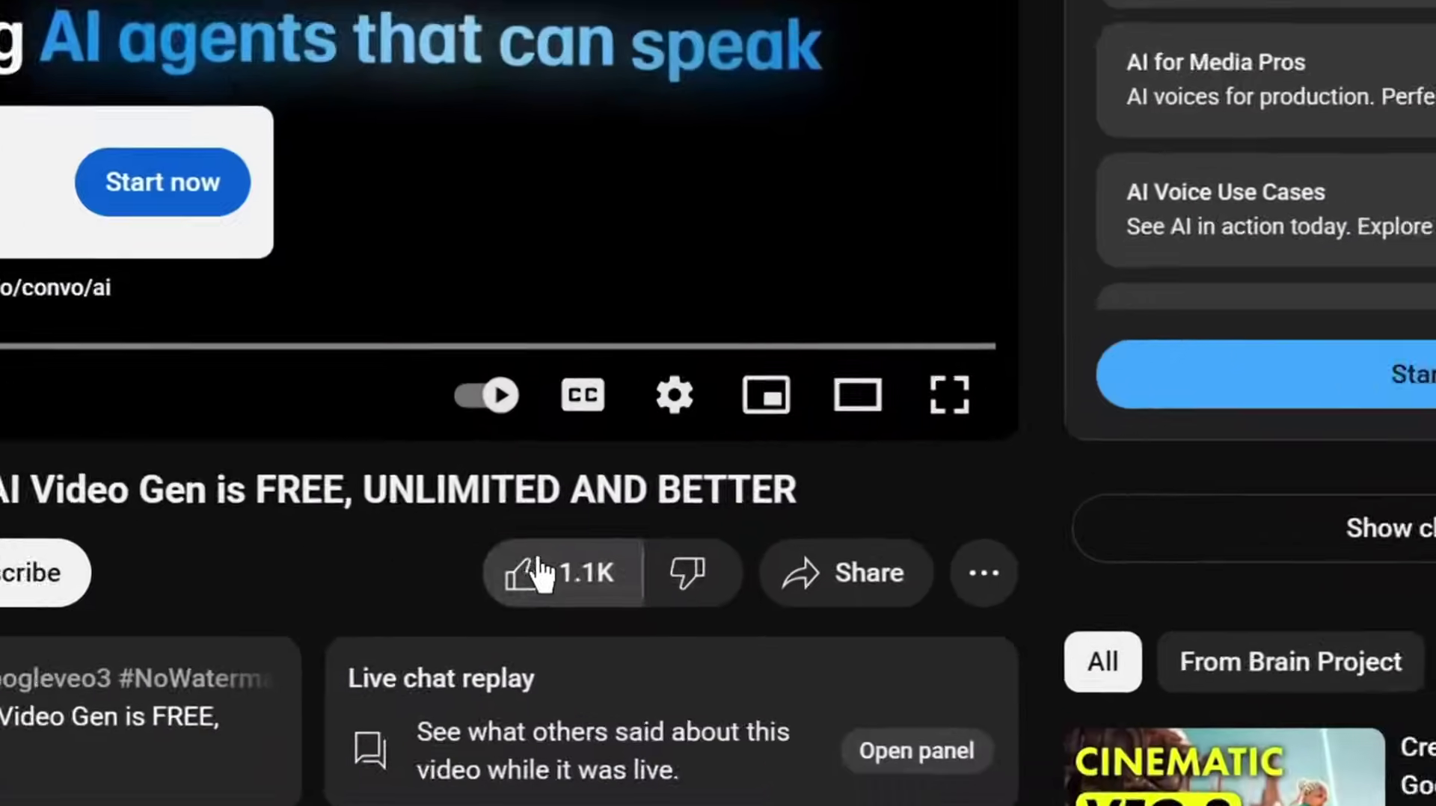
- Like the video, subscribe to the channel and post the comment 'I want the full document'
{"action": "left_click", "coordinate": [538, 575]}
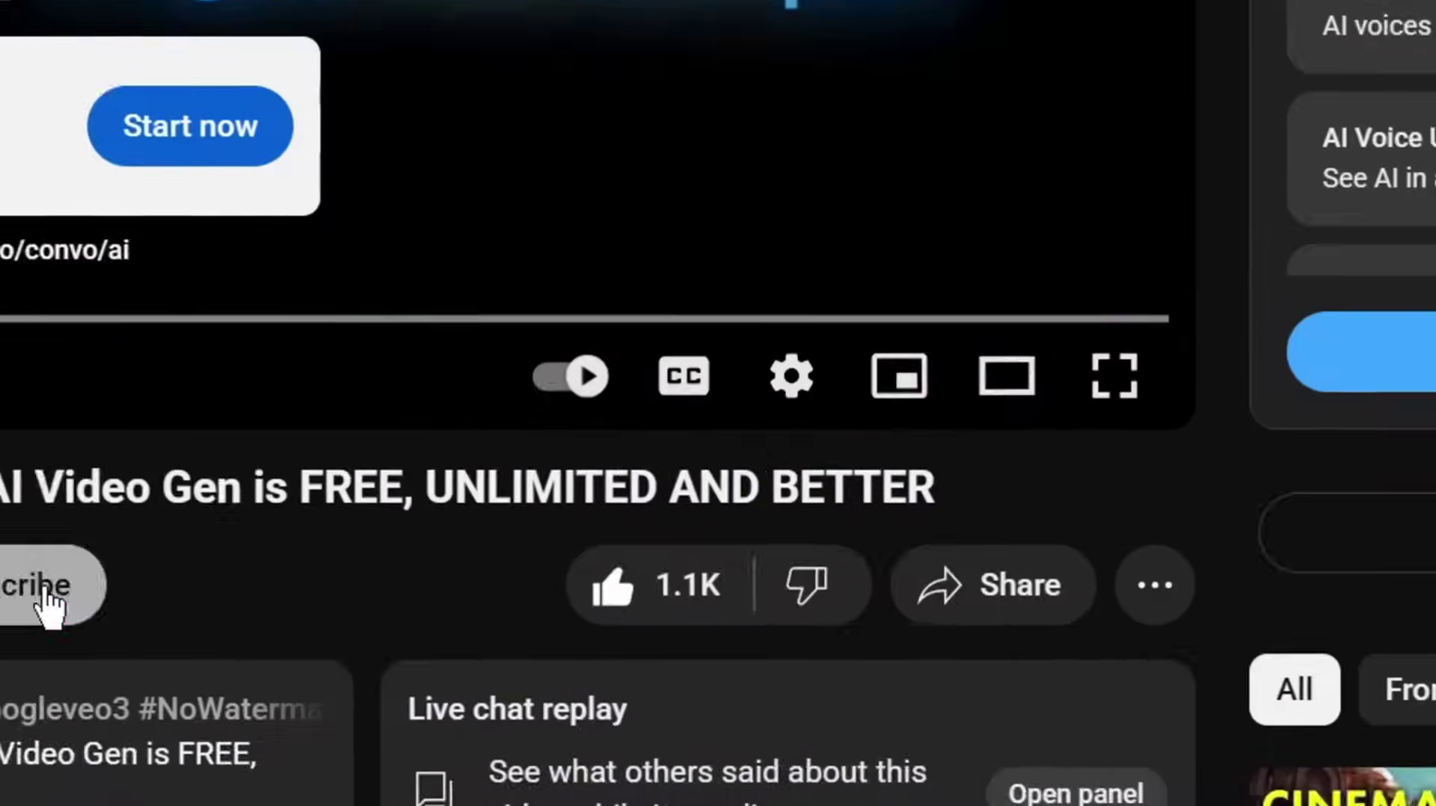
{"action": "left_click", "coordinate": [42, 591]}
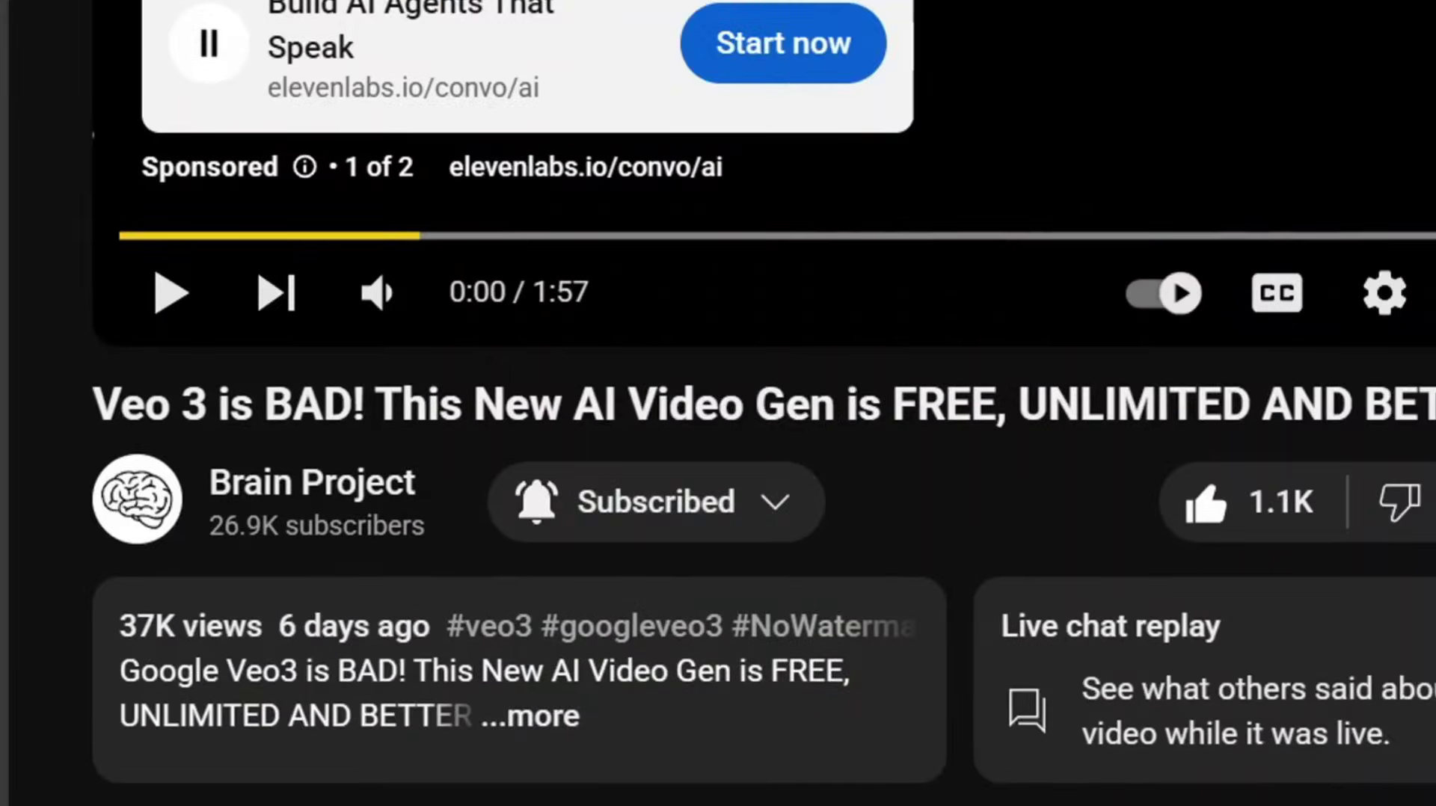
{"action": "scroll", "coordinate": [969, 667], "scroll_direction": "down", "scroll_amount": 4}
{"action": "left_click", "coordinate": [968, 667]}
{"action": "type", "text": "I want the full document"}
{"action": "left_click", "coordinate": [1435, 750]}
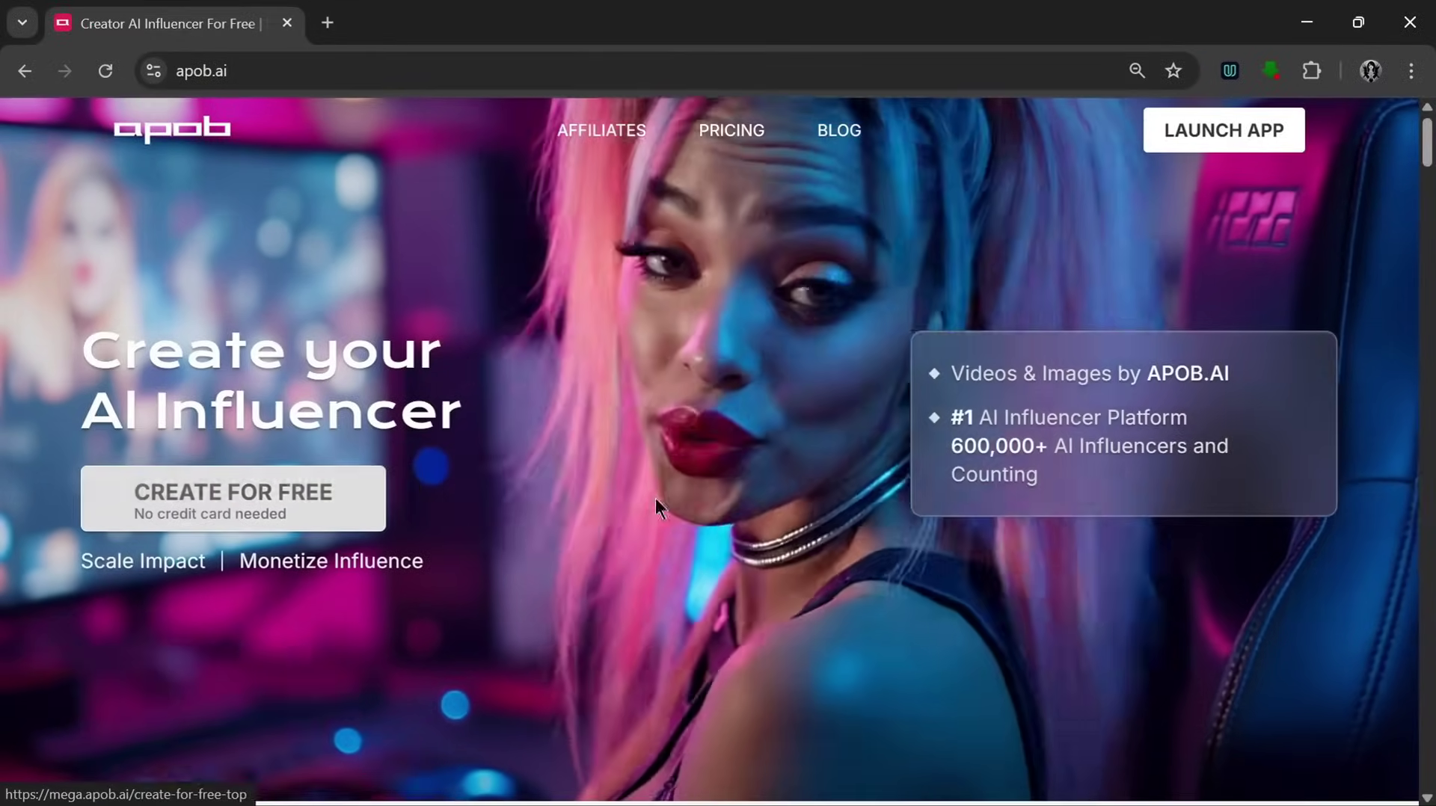
- Browse the apob.ai landing page and enter the app via CREATE FOR FREE
{"action": "scroll", "coordinate": [619, 493], "scroll_direction": "down", "scroll_amount": 5}
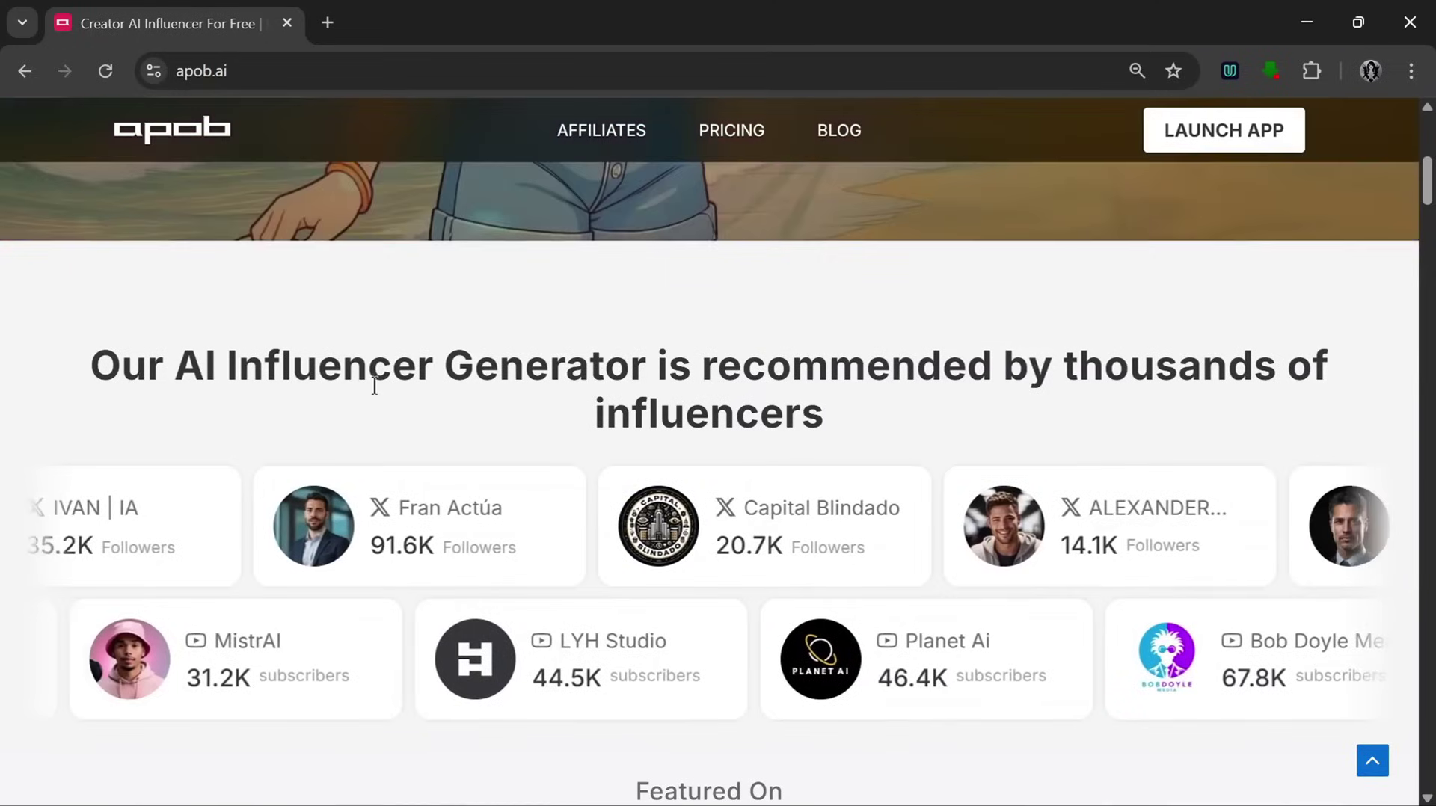
{"action": "scroll", "coordinate": [920, 359], "scroll_direction": "down", "scroll_amount": 1}
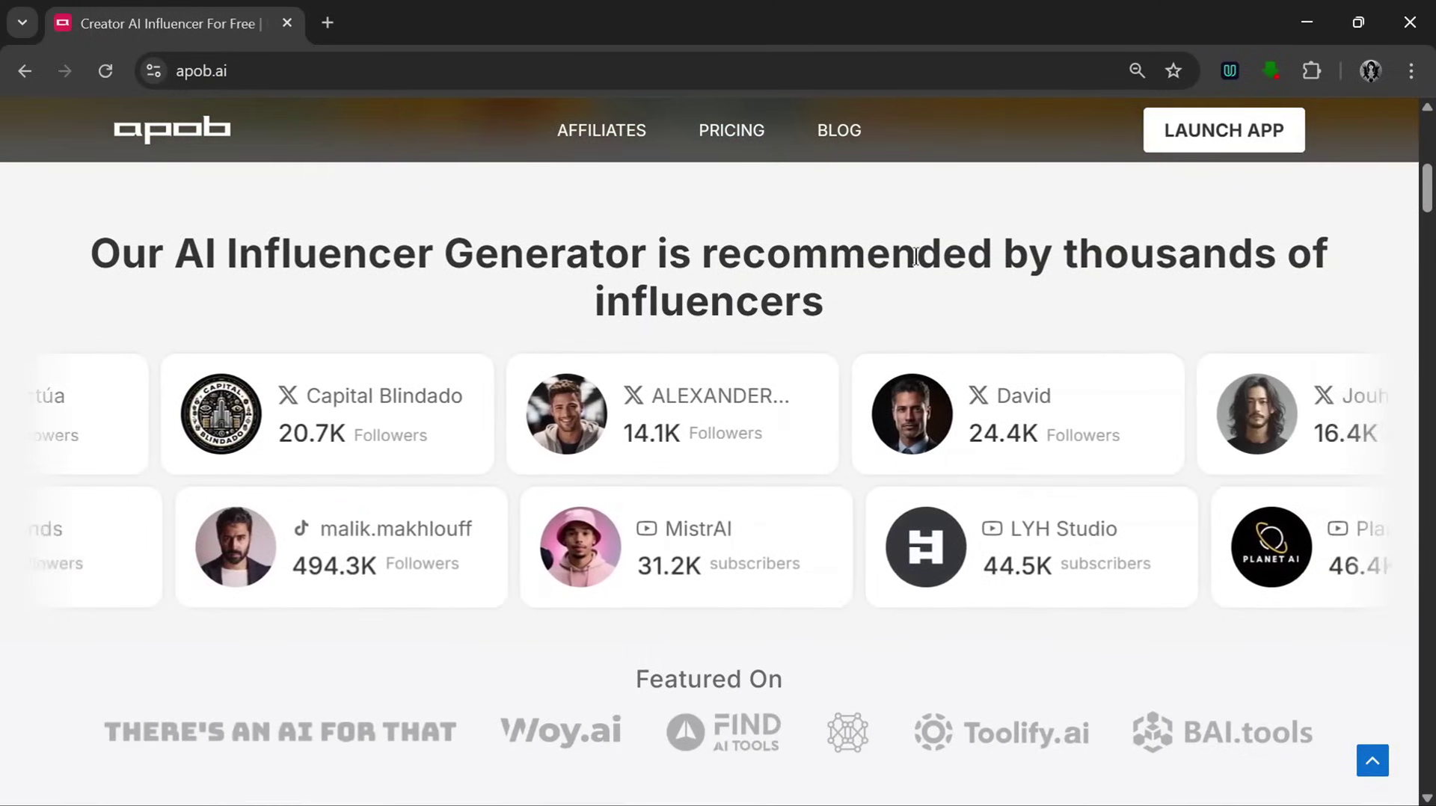
{"action": "scroll", "coordinate": [1025, 508], "scroll_direction": "up", "scroll_amount": 6}
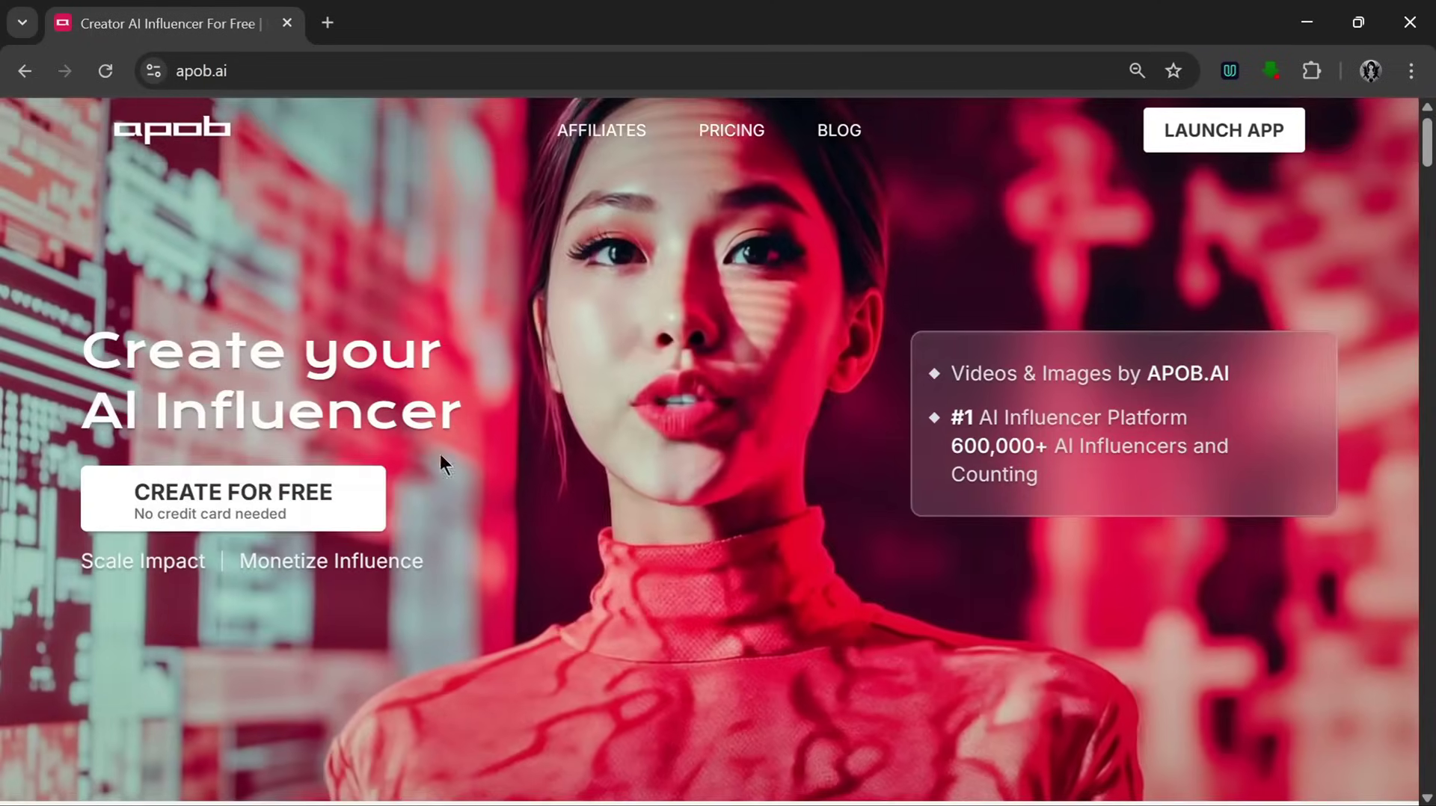
{"action": "left_click", "coordinate": [303, 495]}
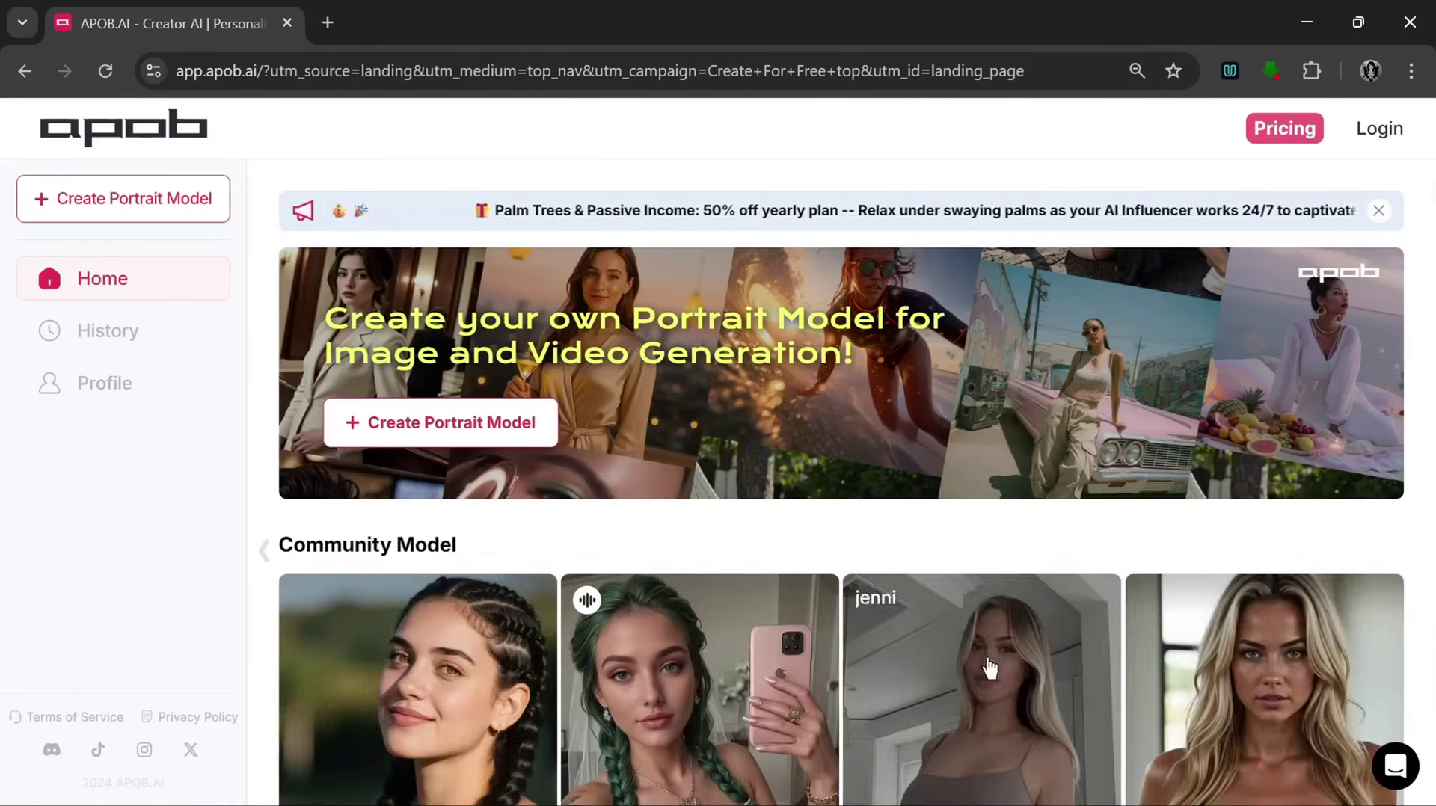
- Scroll through the Community Model and Community Content galleries on the home page
{"action": "scroll", "coordinate": [465, 479], "scroll_direction": "down", "scroll_amount": 5}
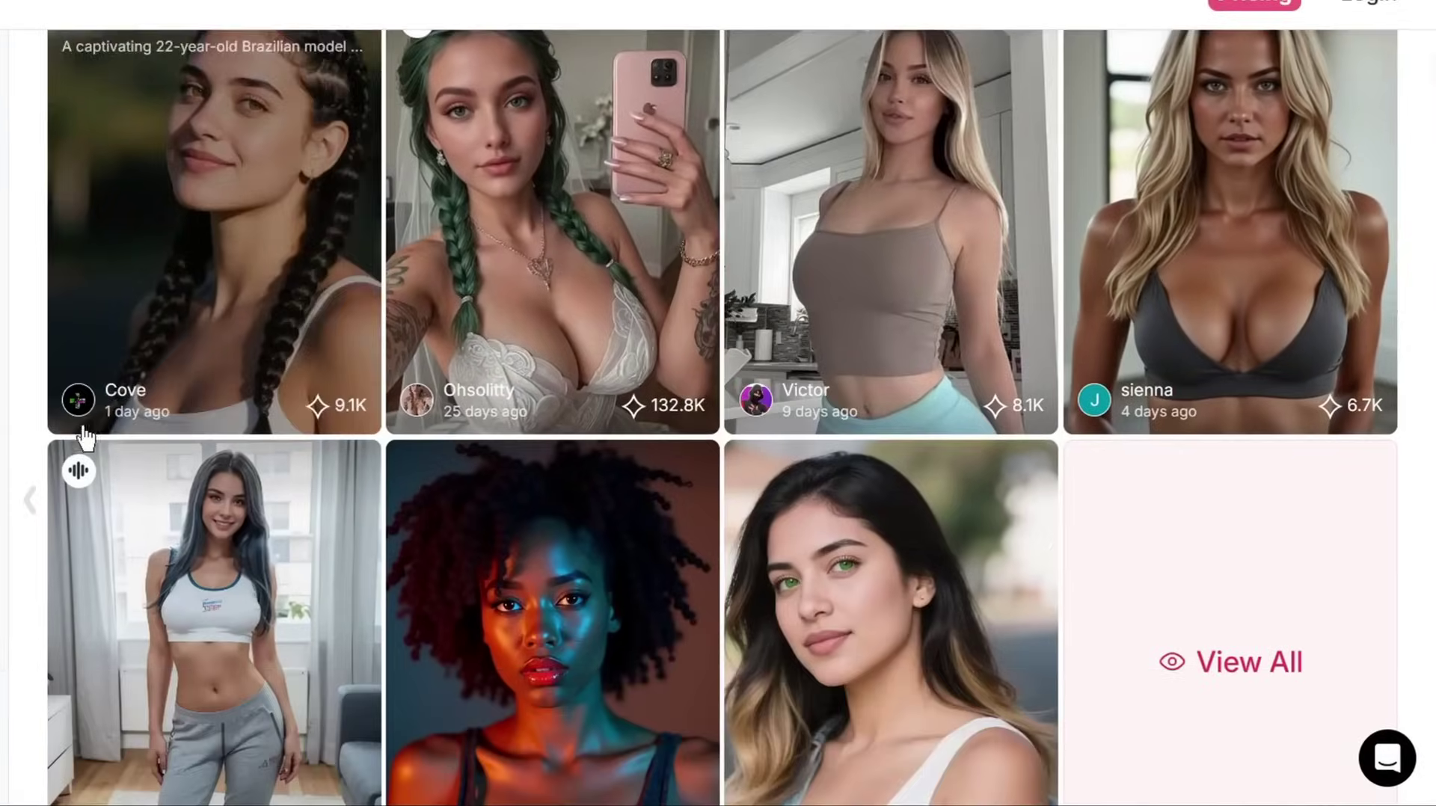
{"action": "scroll", "coordinate": [368, 464], "scroll_direction": "down", "scroll_amount": 4}
{"action": "scroll", "coordinate": [728, 408], "scroll_direction": "up", "scroll_amount": 2}
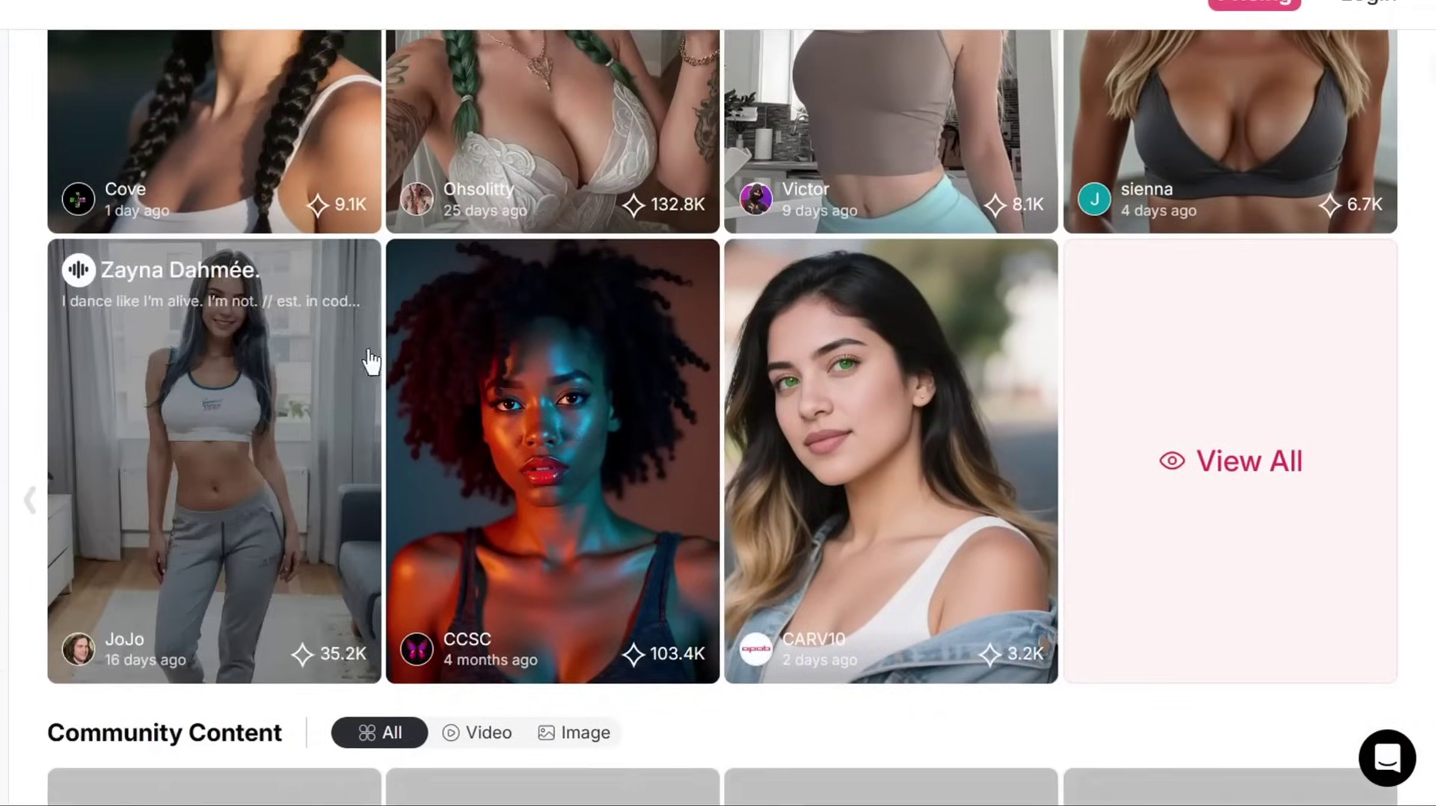
{"action": "scroll", "coordinate": [482, 441], "scroll_direction": "down", "scroll_amount": 3}
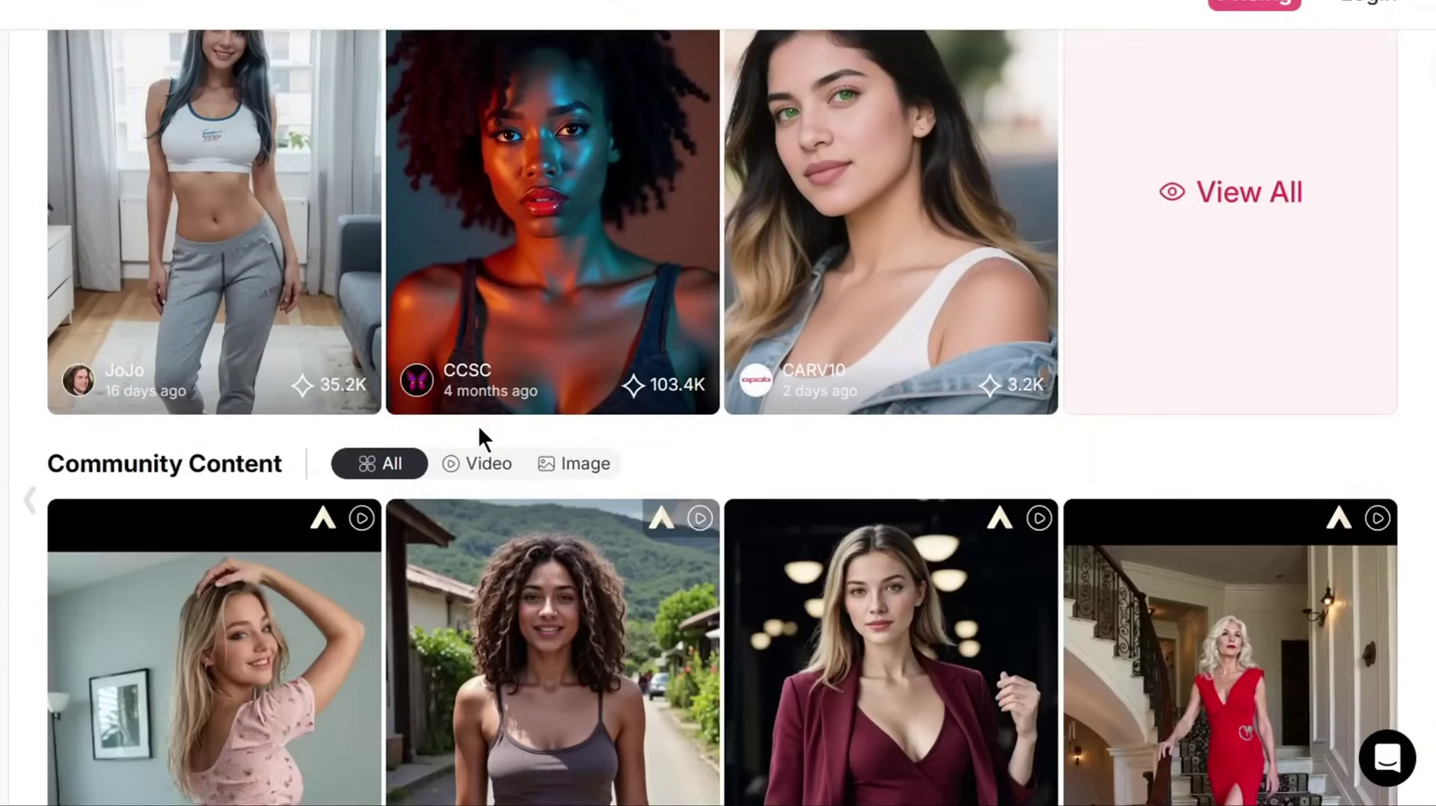
{"action": "scroll", "coordinate": [980, 595], "scroll_direction": "up", "scroll_amount": 3}
{"action": "scroll", "coordinate": [598, 442], "scroll_direction": "up", "scroll_amount": 6}
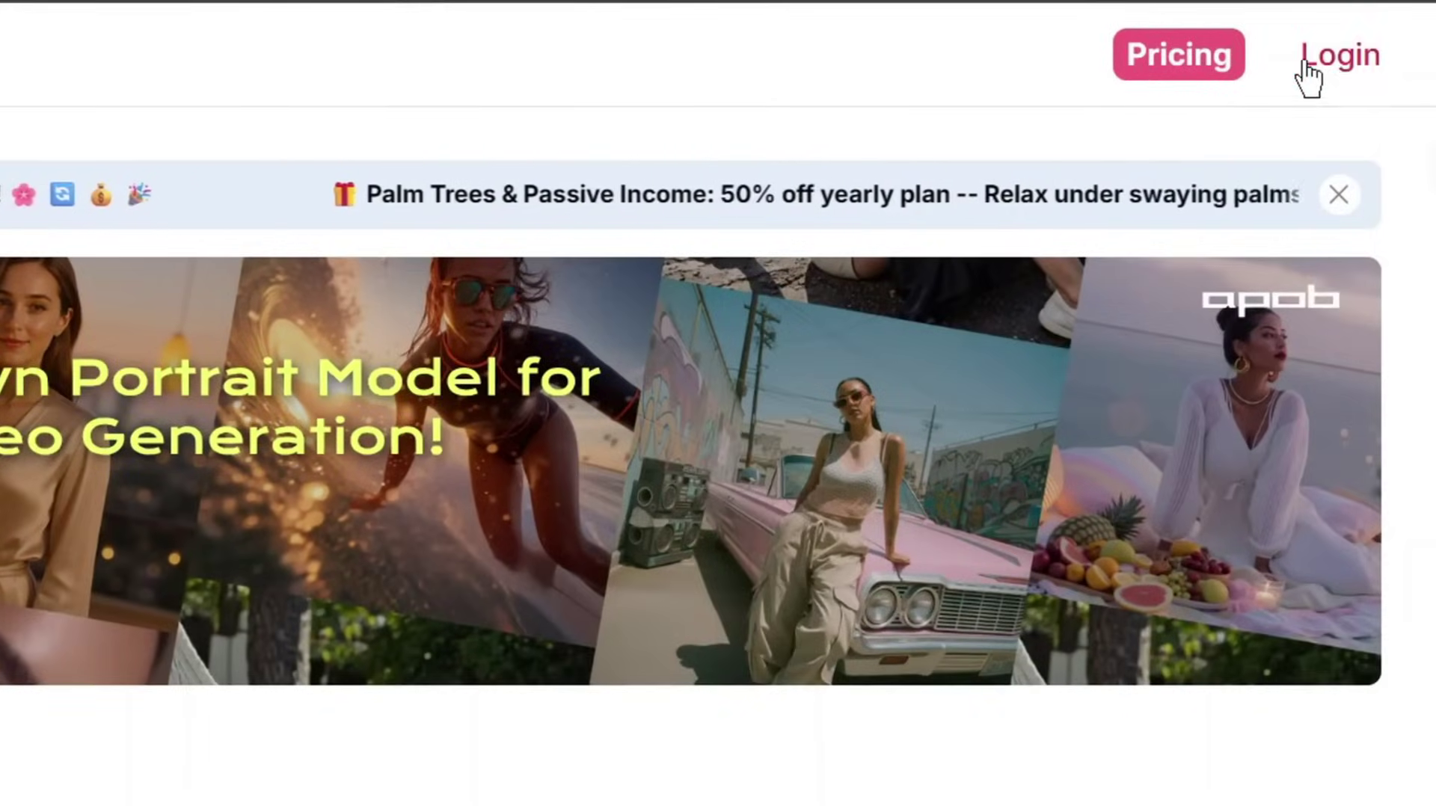
- Log in with a Google account, then open the man-in-camel-coat video from Community Content
{"action": "left_click", "coordinate": [1336, 15]}
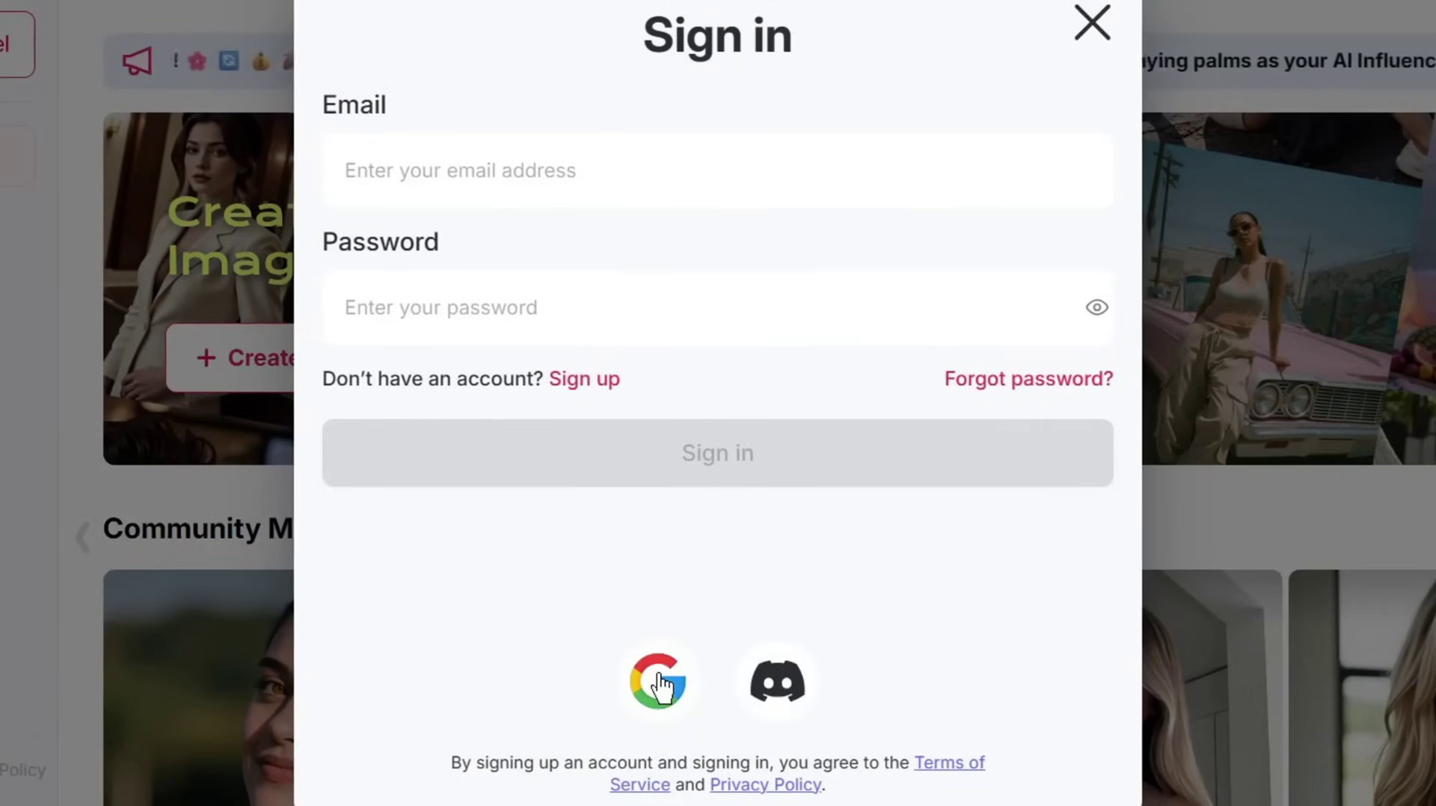
{"action": "left_click", "coordinate": [659, 676]}
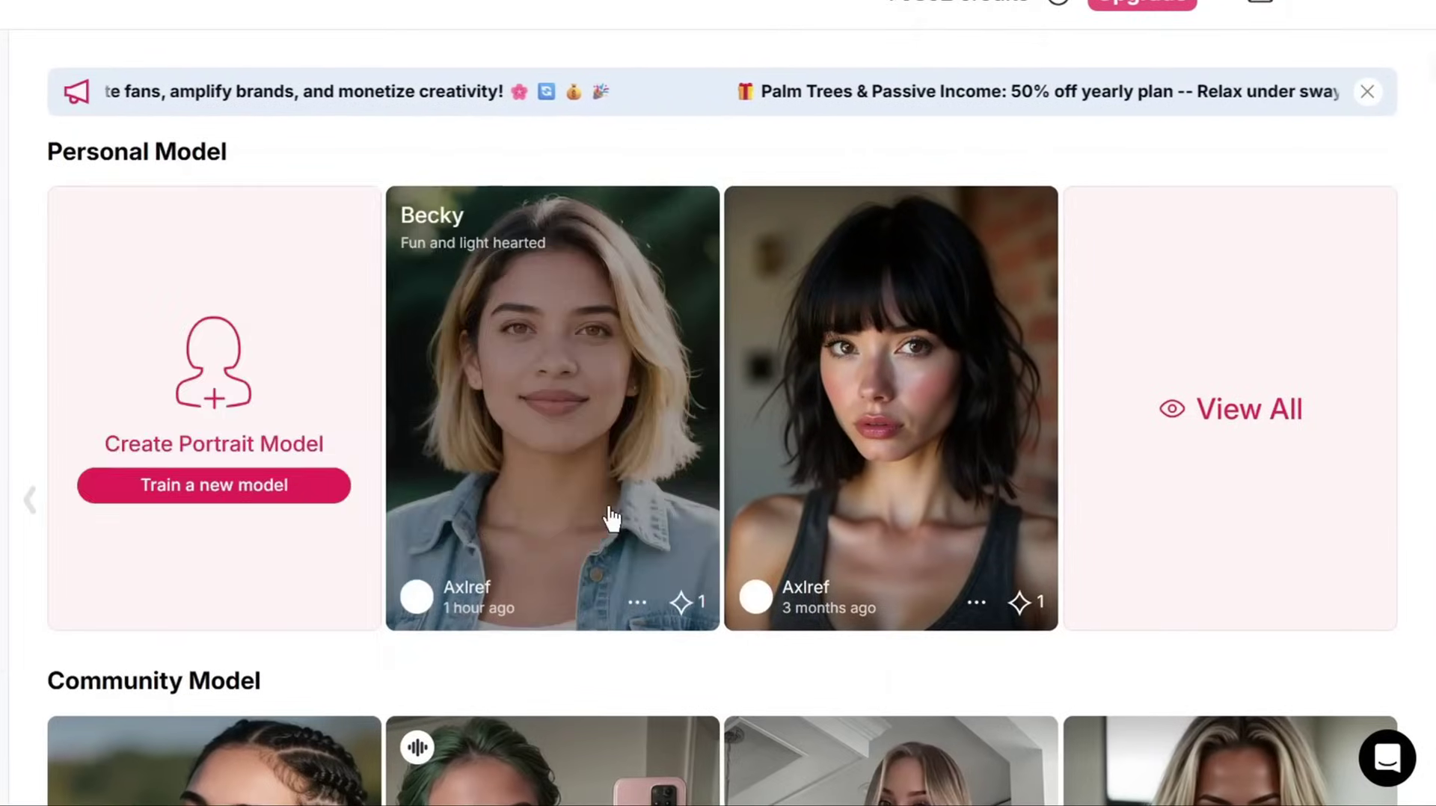
{"action": "scroll", "coordinate": [591, 522], "scroll_direction": "down", "scroll_amount": 3}
{"action": "scroll", "coordinate": [639, 448], "scroll_direction": "down", "scroll_amount": 15}
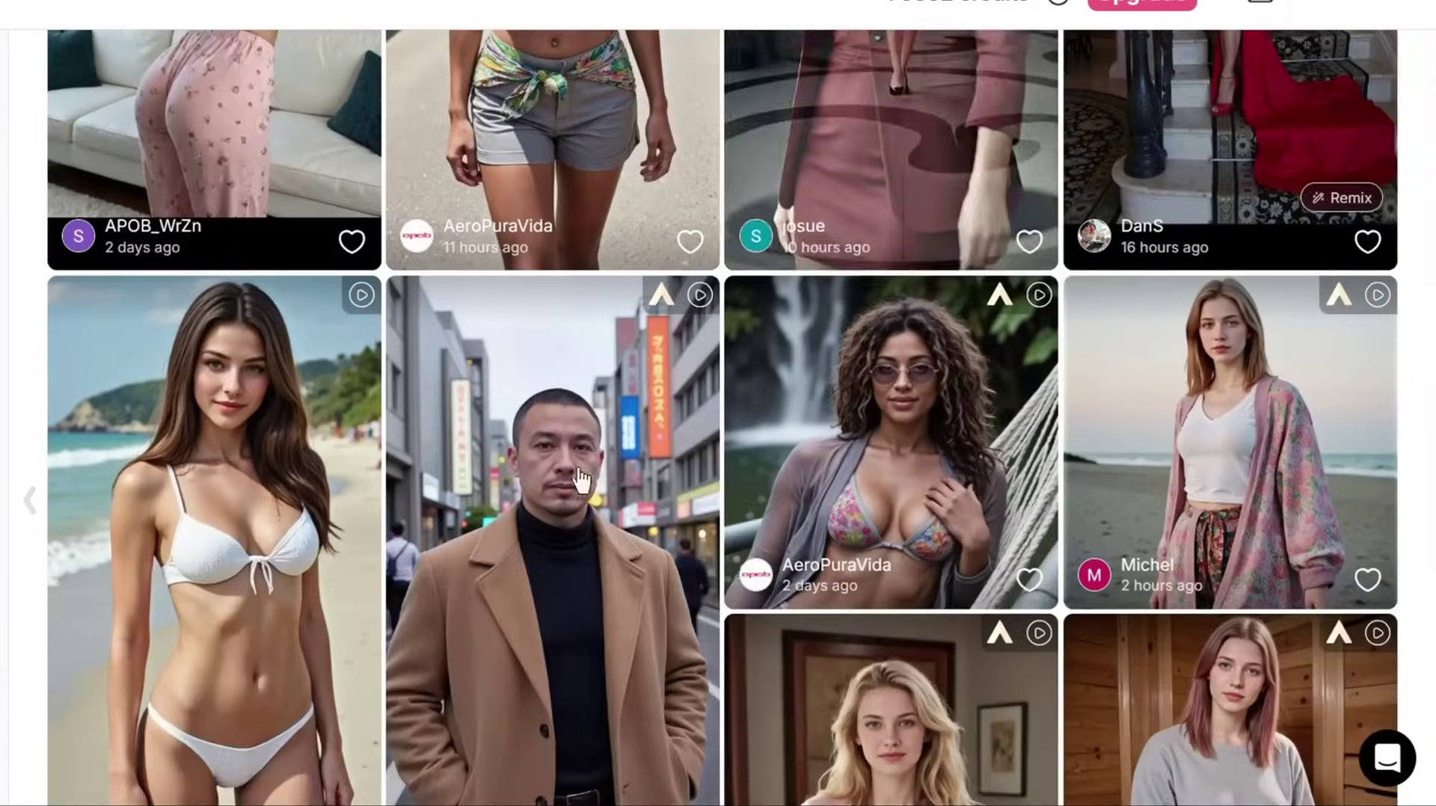
{"action": "left_click", "coordinate": [557, 490]}
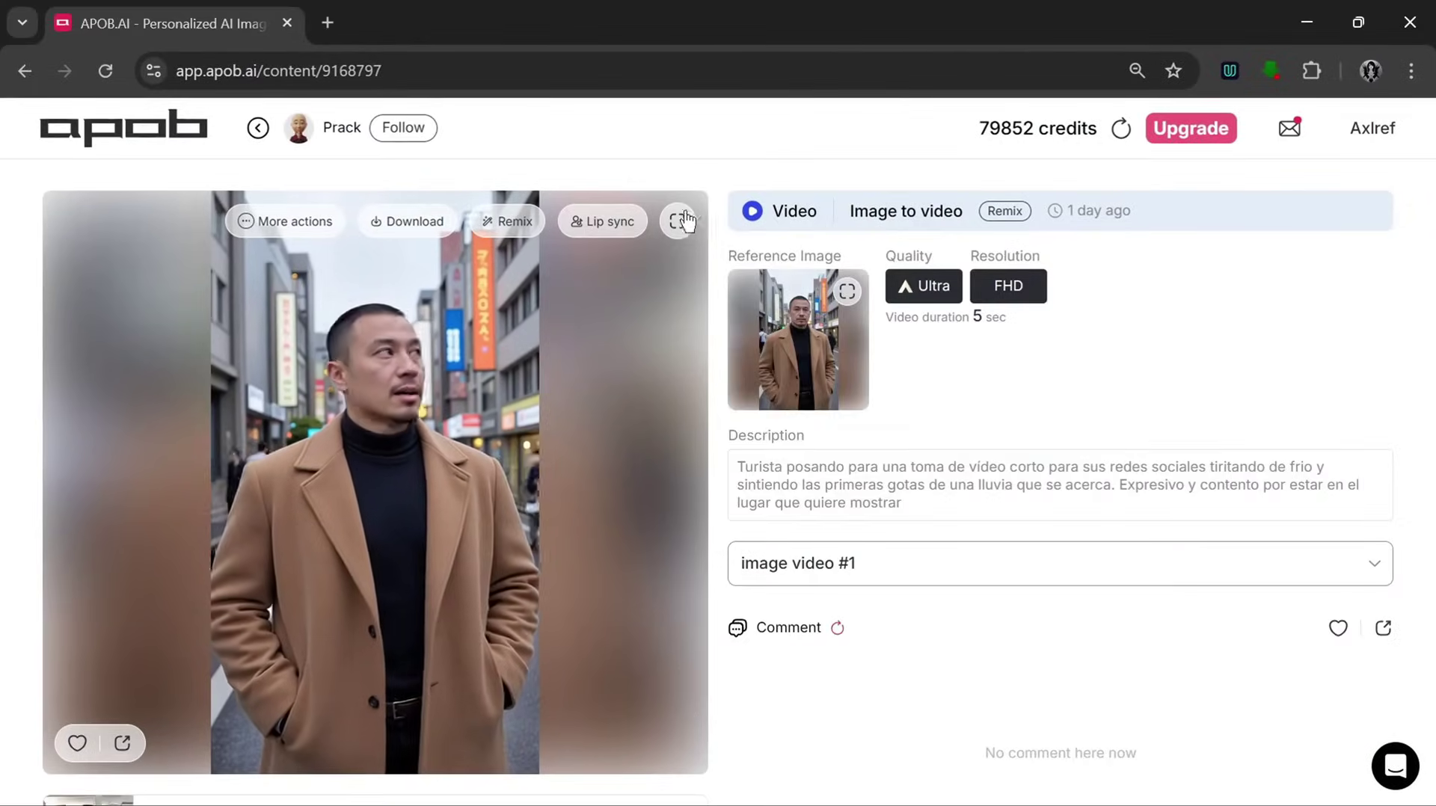
- Preview the camel-coat video full screen, close it, and go back to the home feed
{"action": "left_click", "coordinate": [677, 222]}
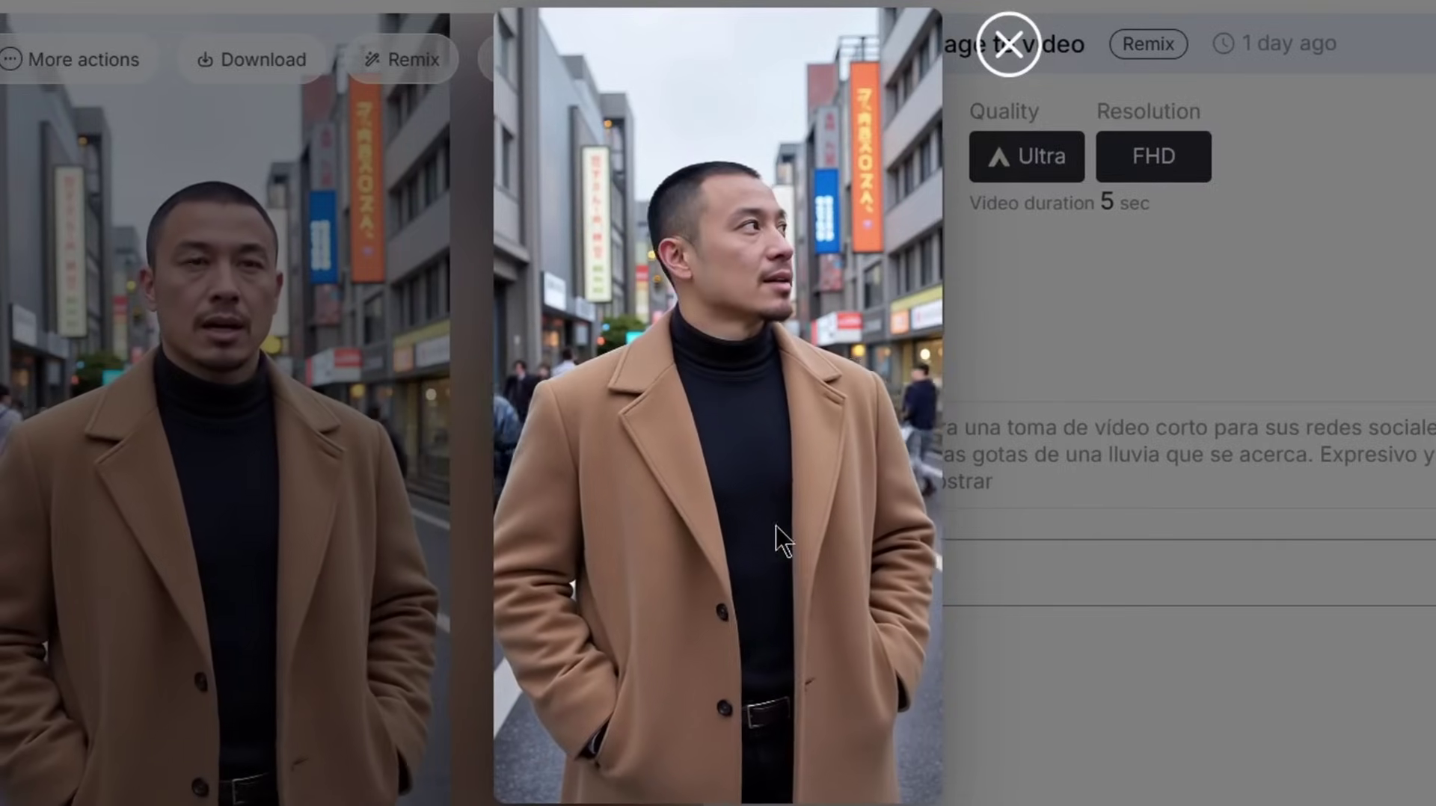
{"action": "left_click", "coordinate": [1009, 44]}
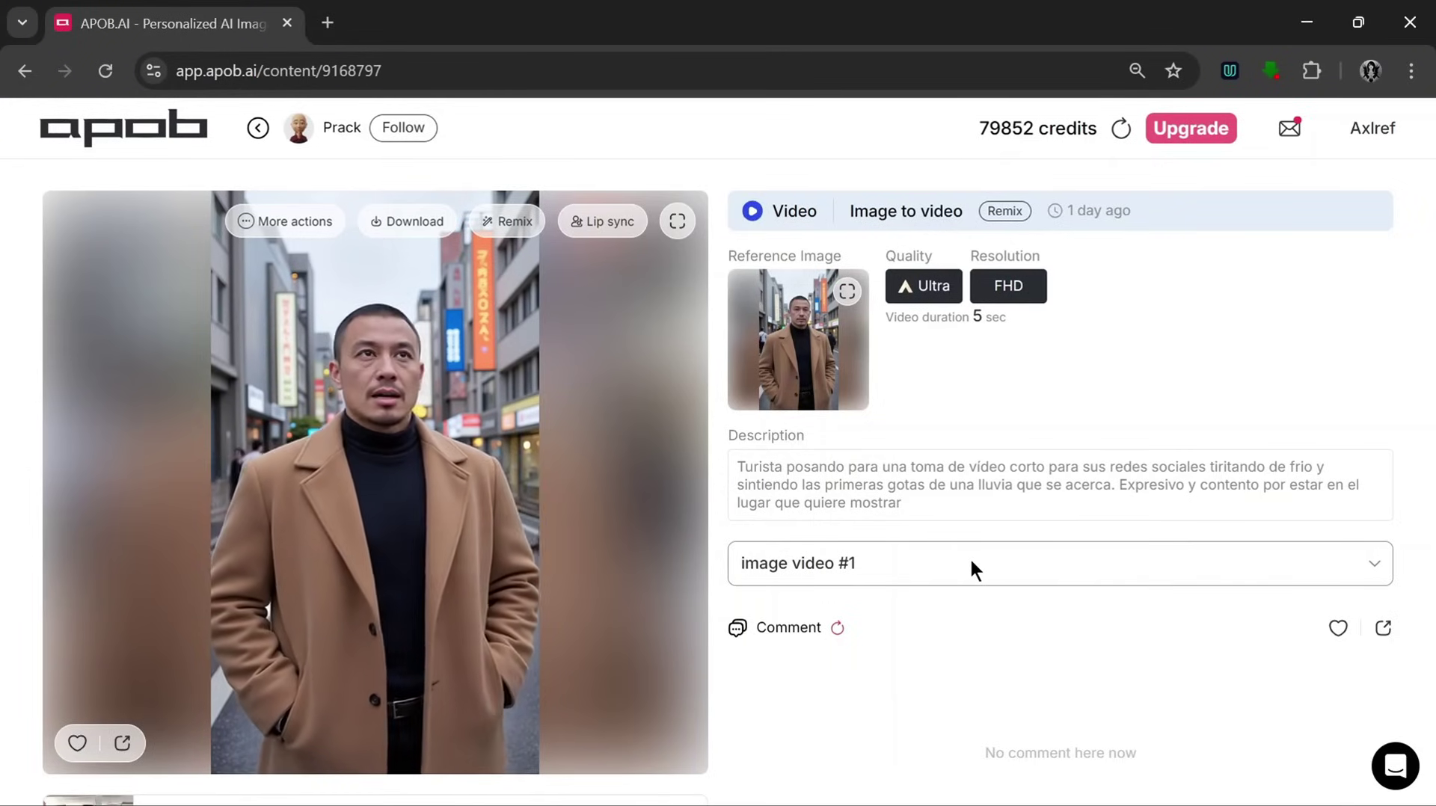
{"action": "left_click", "coordinate": [25, 70]}
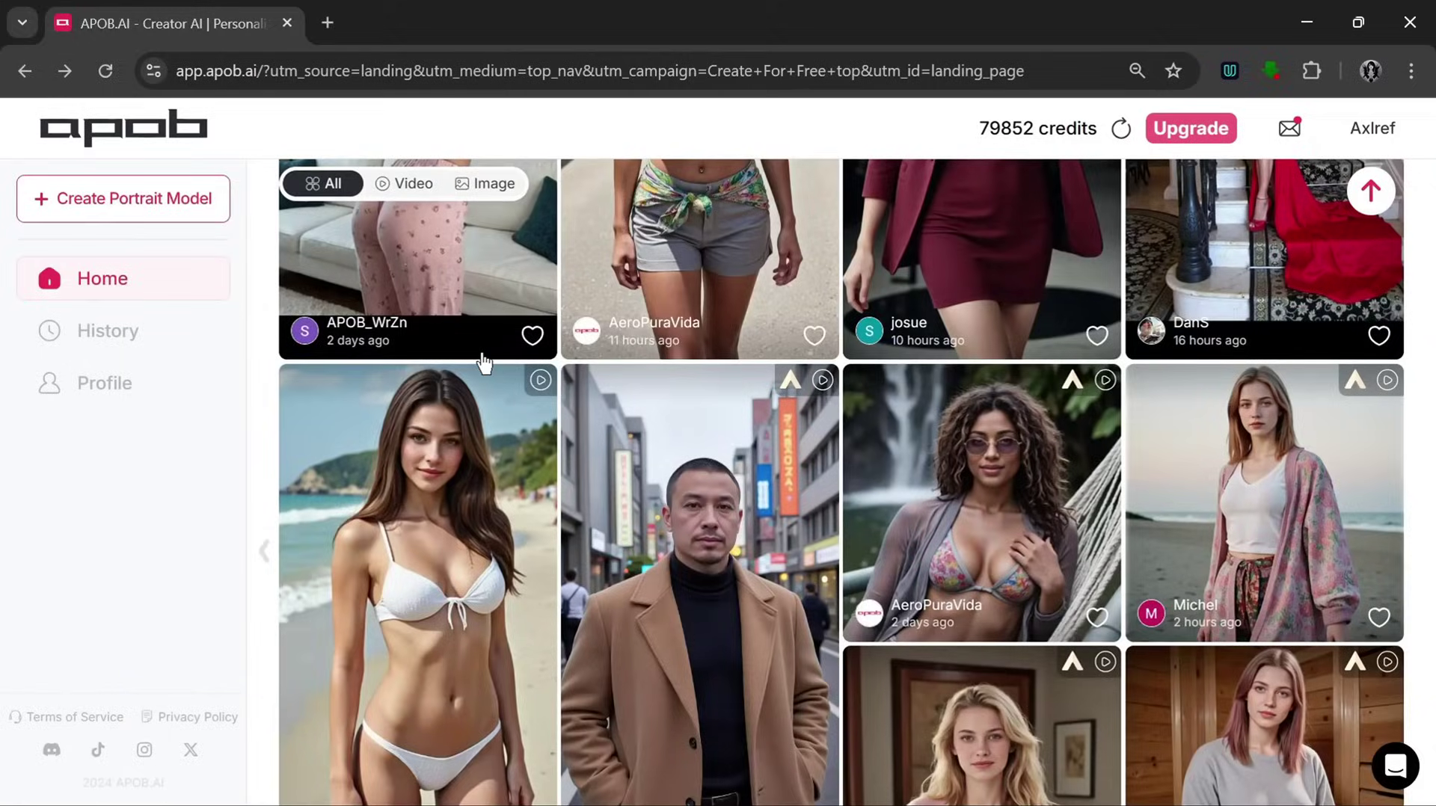
- Start training a new portrait model and open its AI influencer generator
{"action": "scroll", "coordinate": [483, 362], "scroll_direction": "up", "scroll_amount": 4}
{"action": "scroll", "coordinate": [731, 423], "scroll_direction": "up", "scroll_amount": 10}
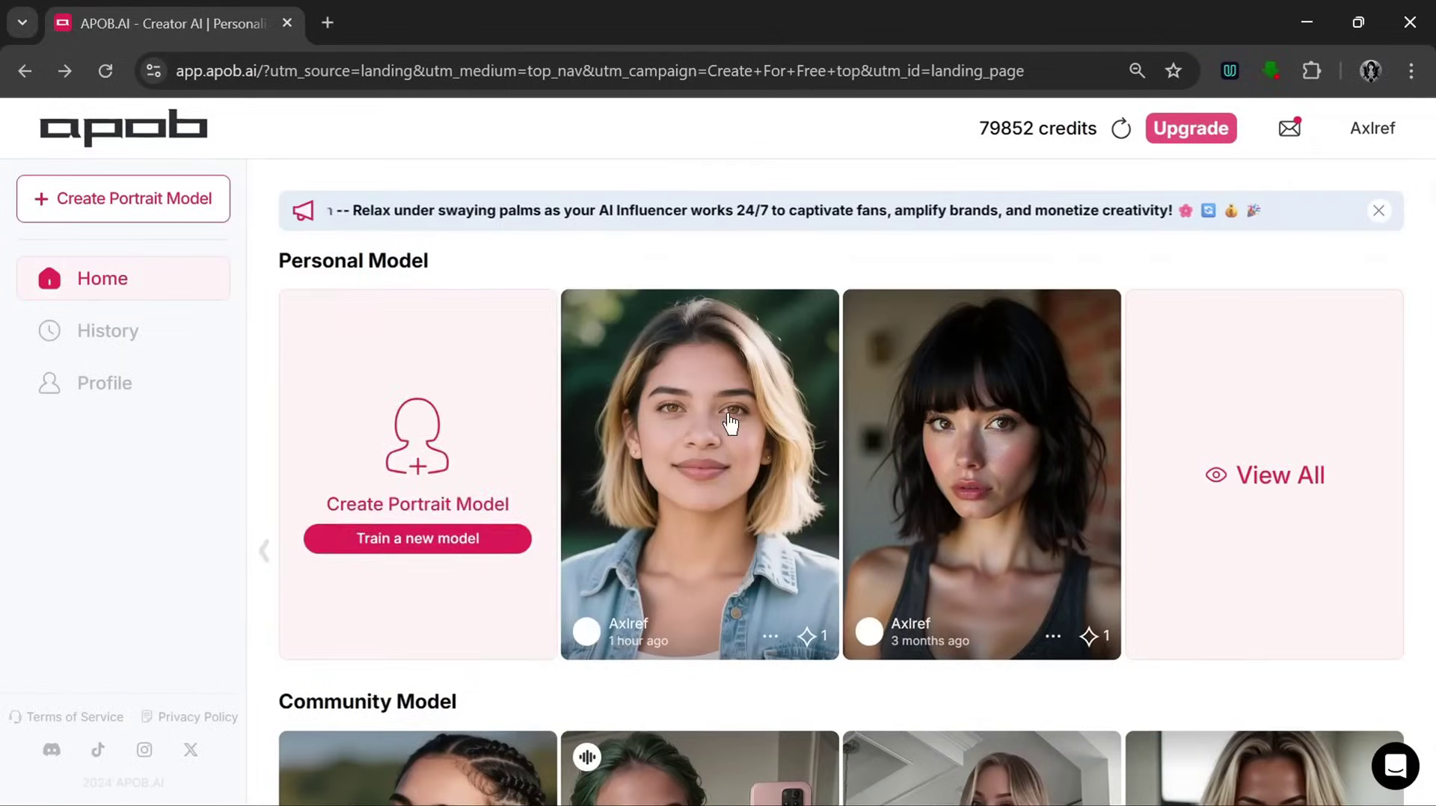
{"action": "left_click", "coordinate": [419, 538]}
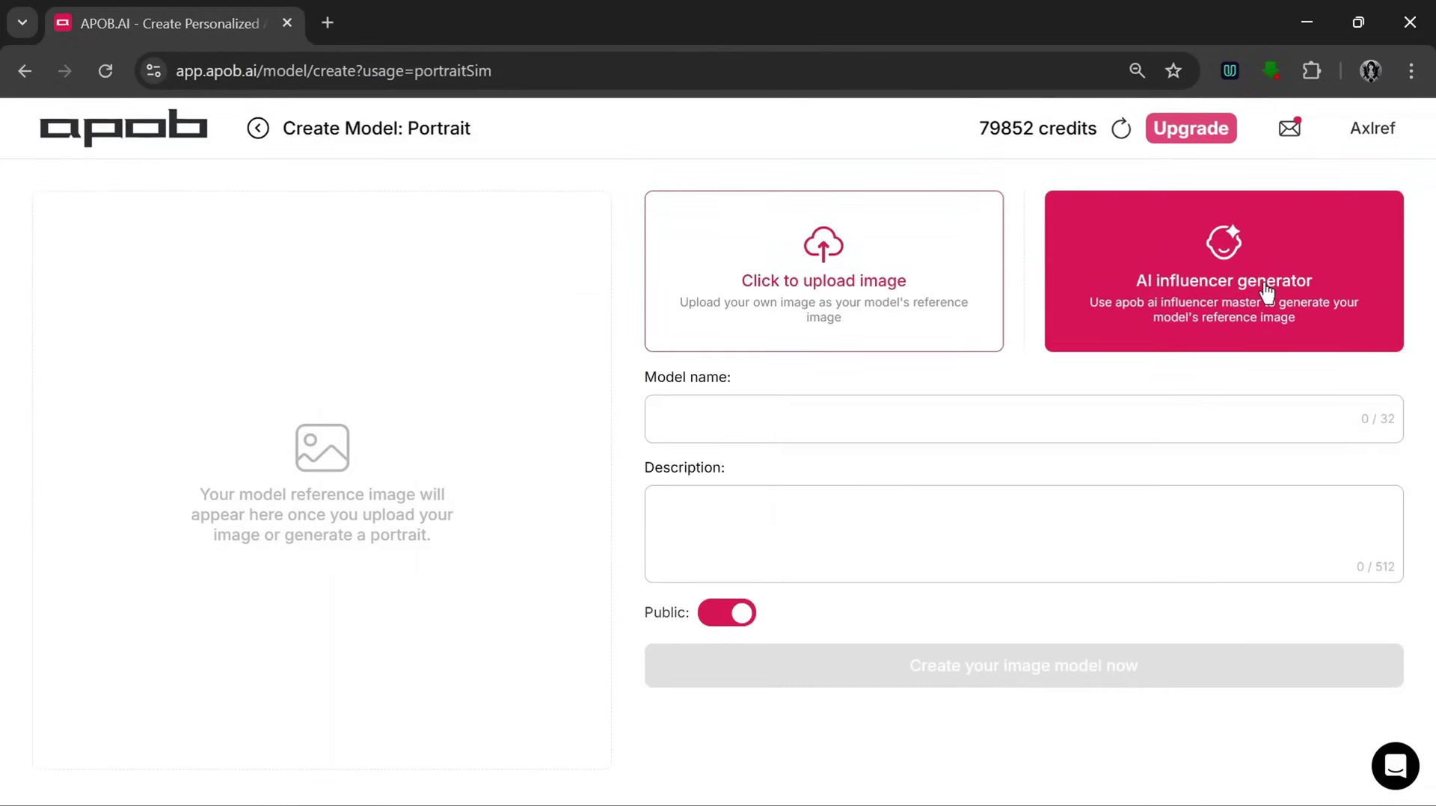
{"action": "left_click", "coordinate": [1266, 293]}
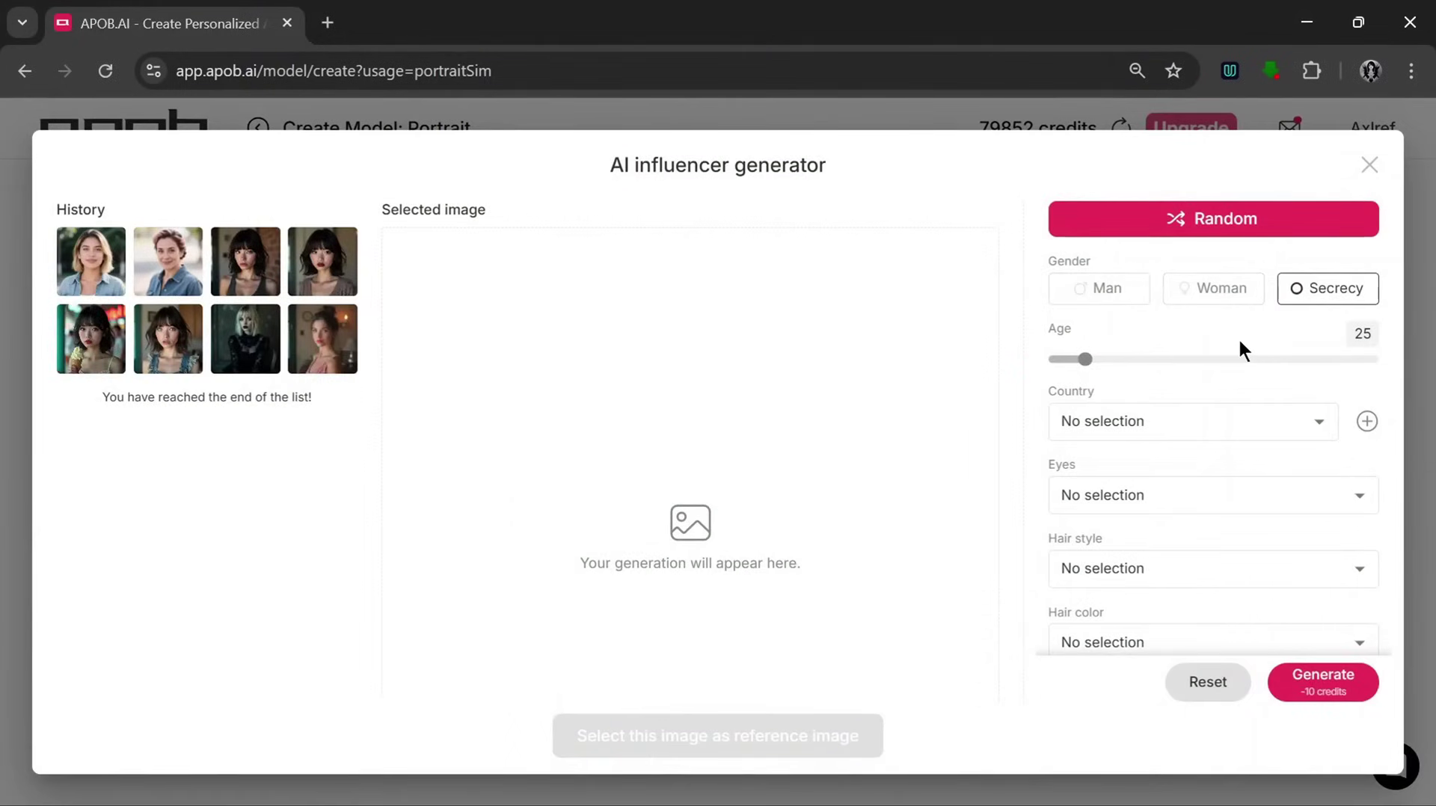
{"action": "key", "text": "Escape"}
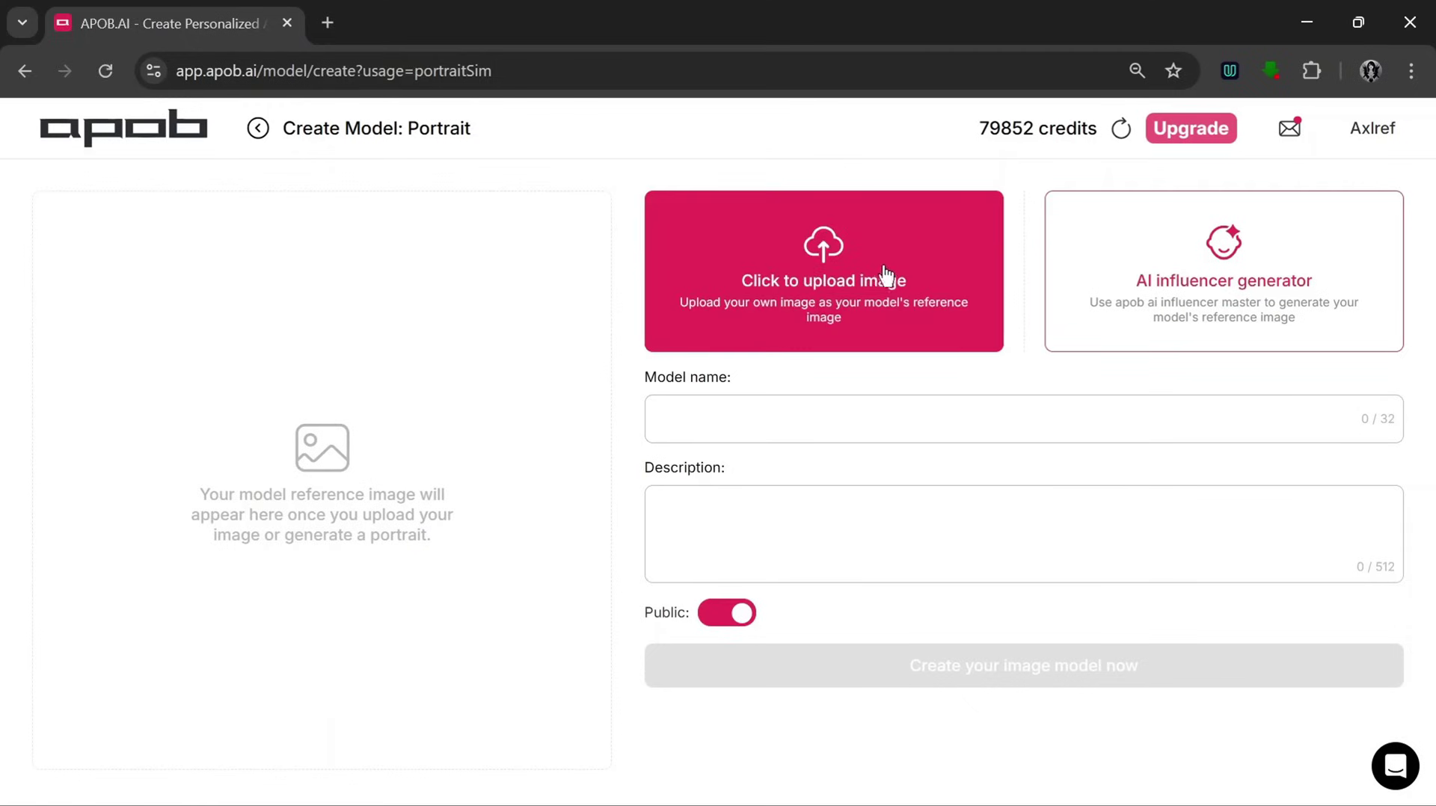
{"action": "left_click", "coordinate": [1156, 273]}
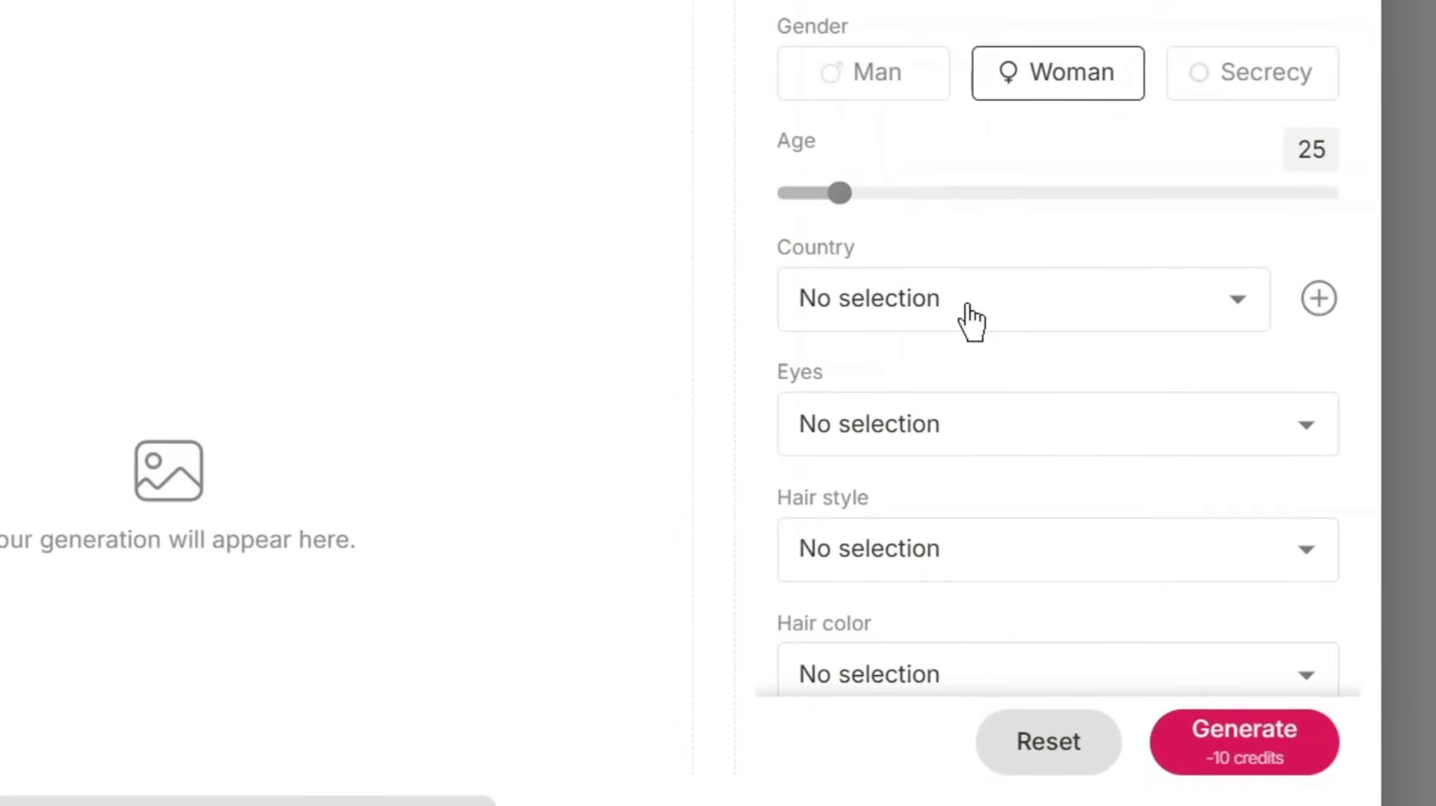
- Give the influencer Green eyes and a Short curly pixie hair style
{"action": "left_click", "coordinate": [926, 427]}
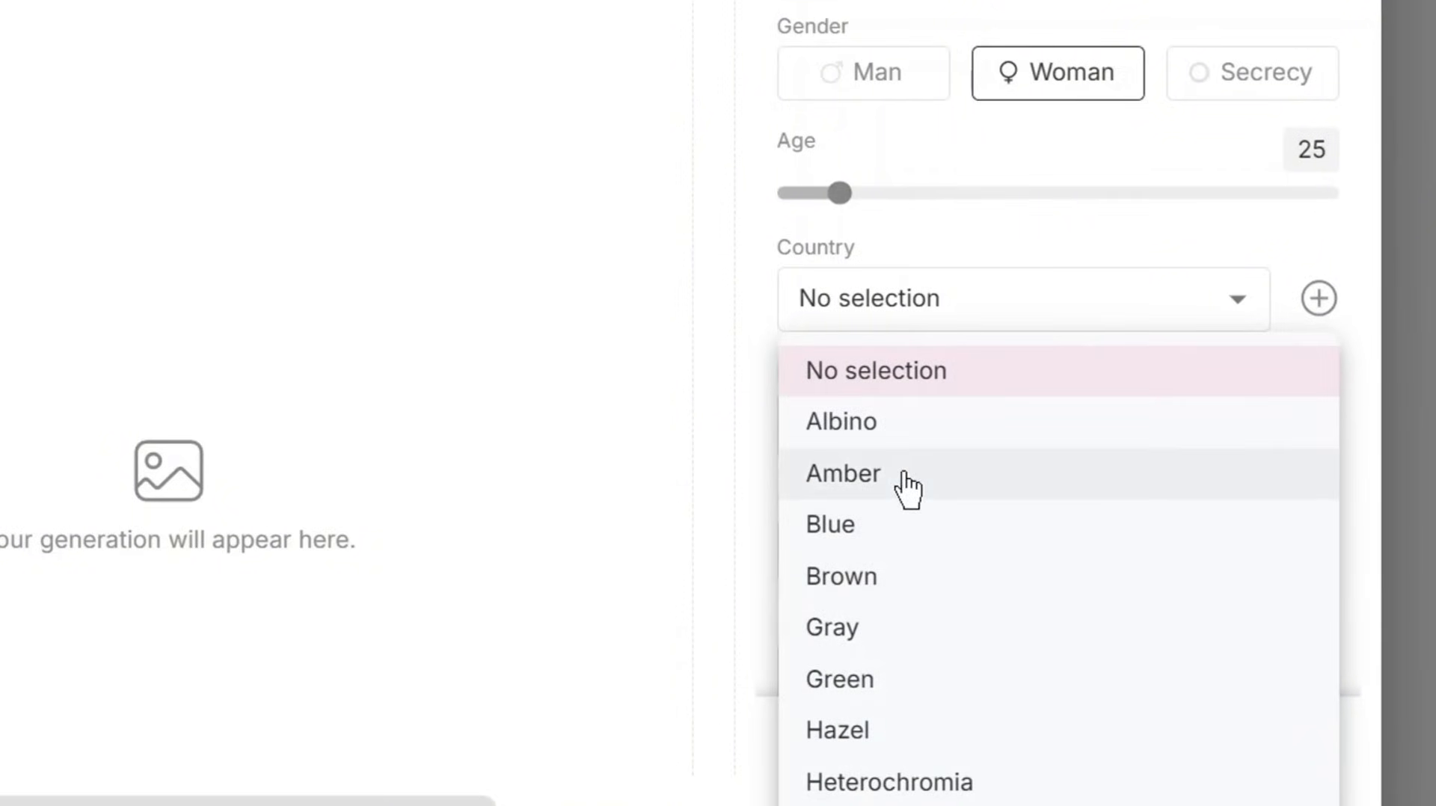
{"action": "left_click", "coordinate": [937, 685]}
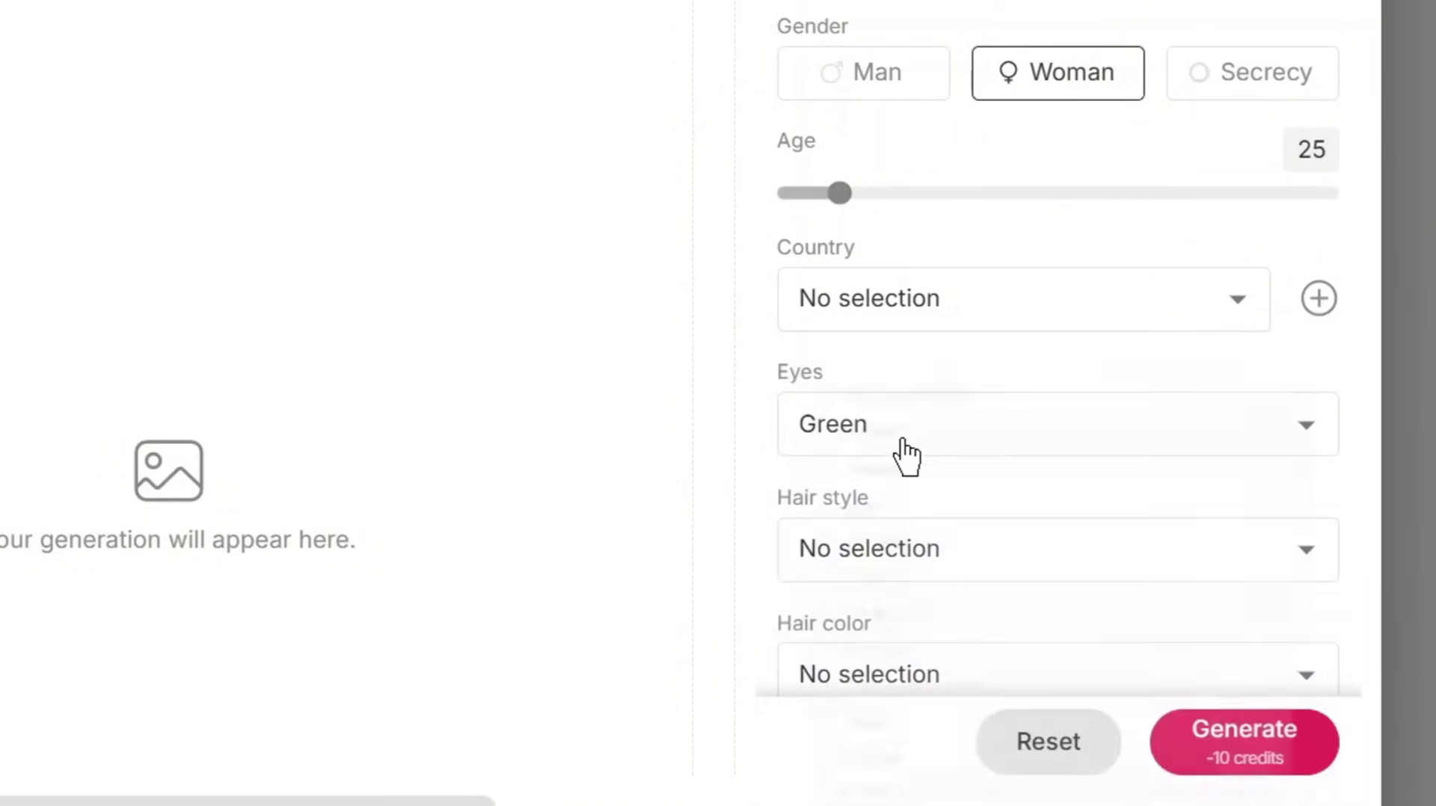
{"action": "left_click", "coordinate": [958, 582]}
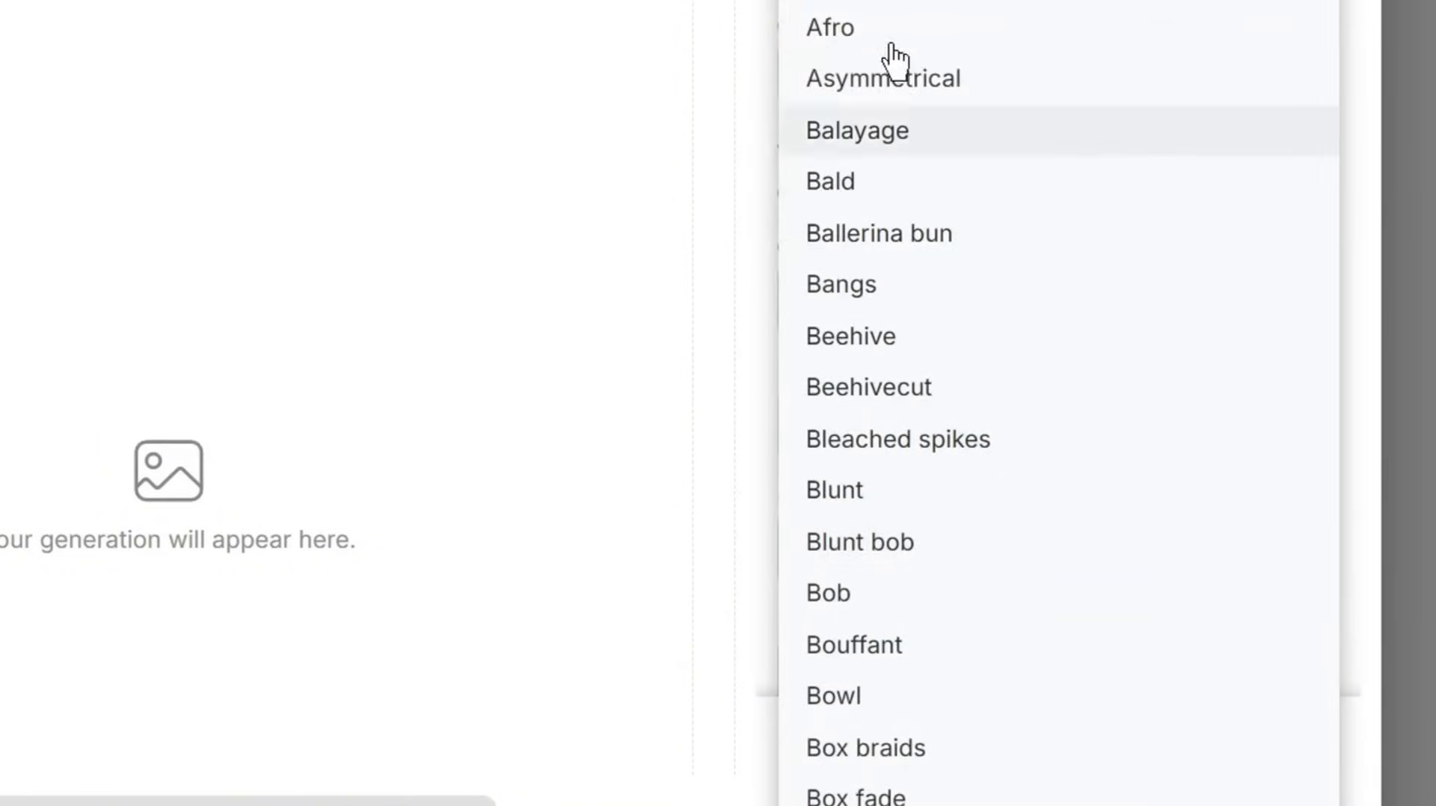
{"action": "left_click", "coordinate": [999, 500]}
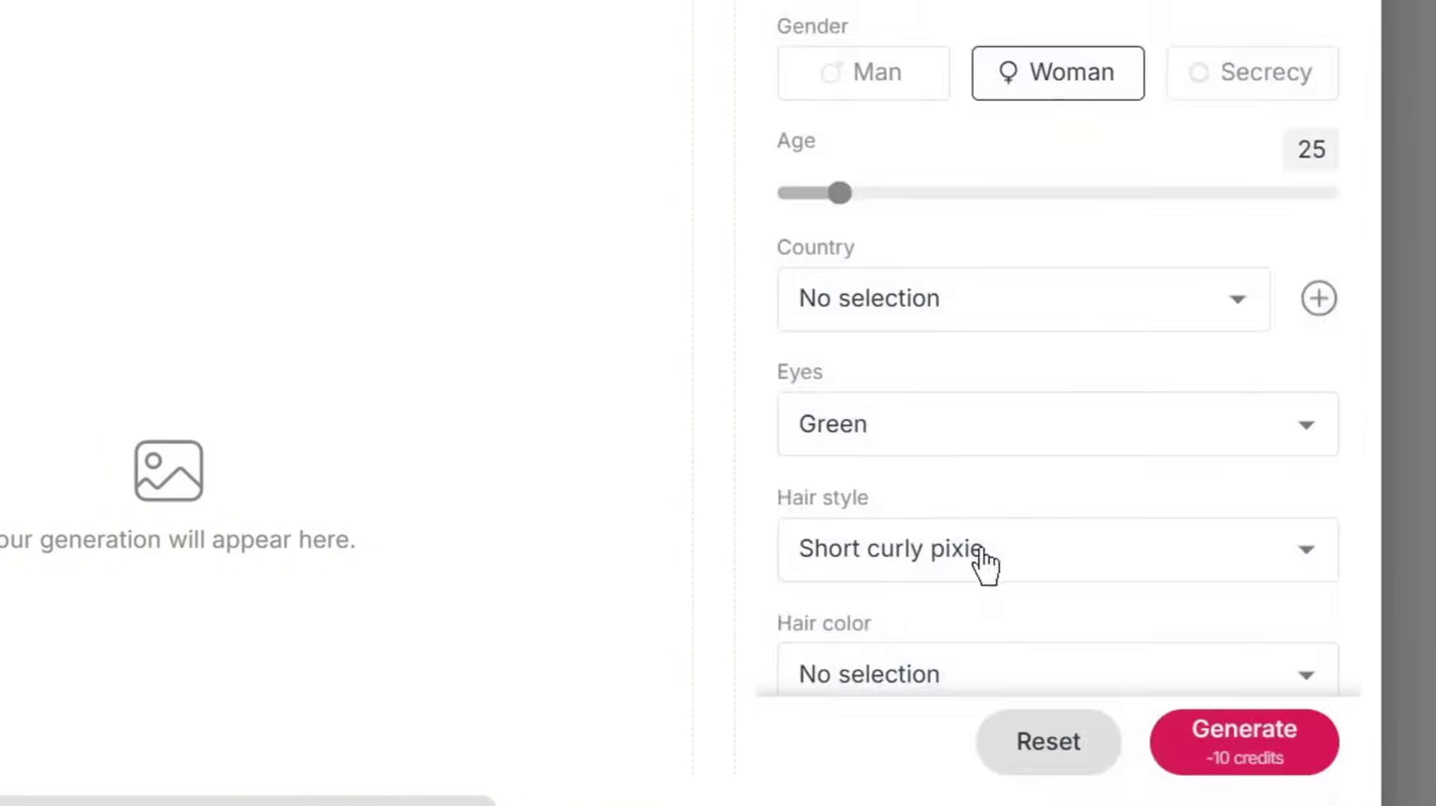
{"action": "scroll", "coordinate": [987, 501], "scroll_direction": "down", "scroll_amount": 3}
- Set hair colour to Pastel and face shape to Oval, then generate the portrait
{"action": "left_click", "coordinate": [911, 456]}
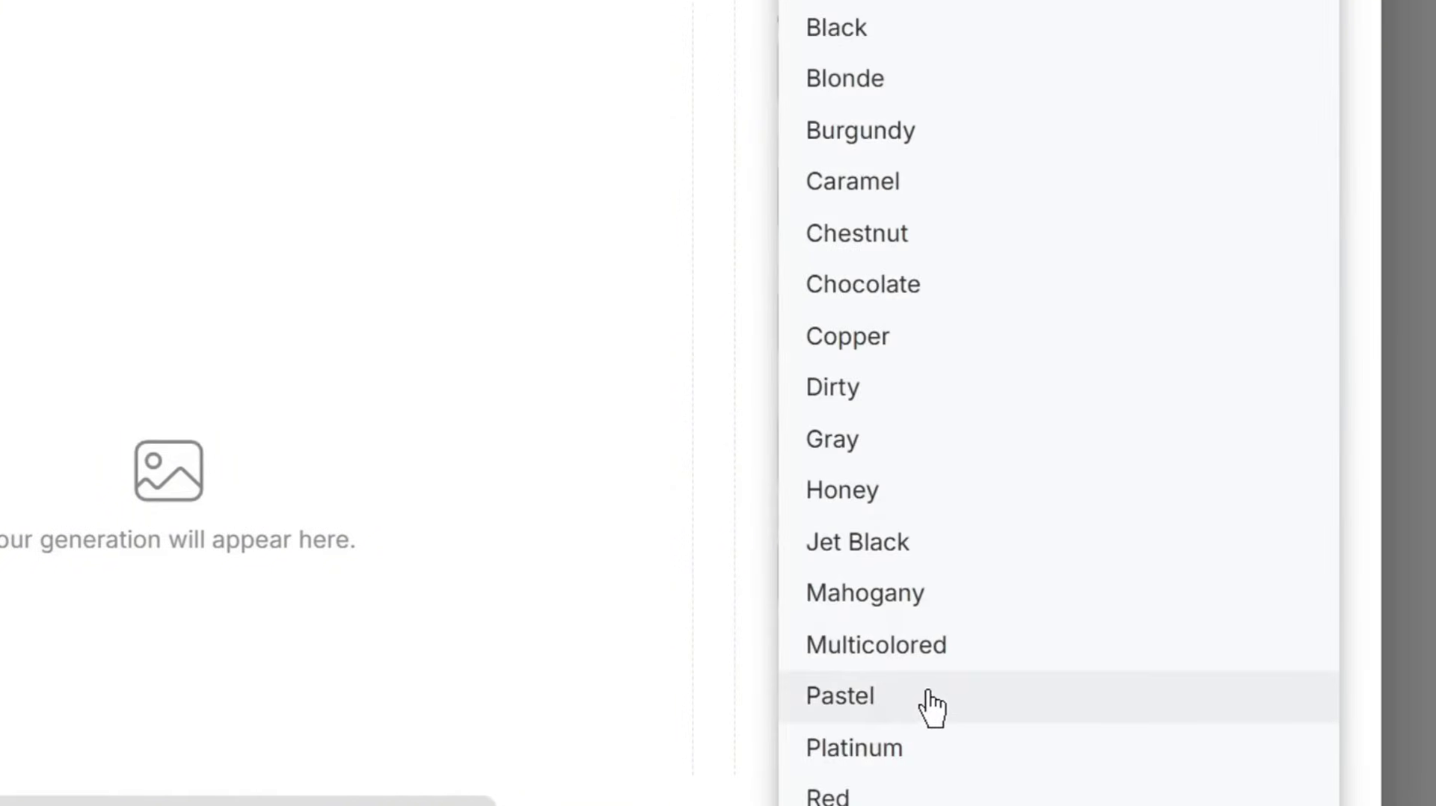
{"action": "left_click", "coordinate": [933, 708]}
{"action": "left_click", "coordinate": [941, 574]}
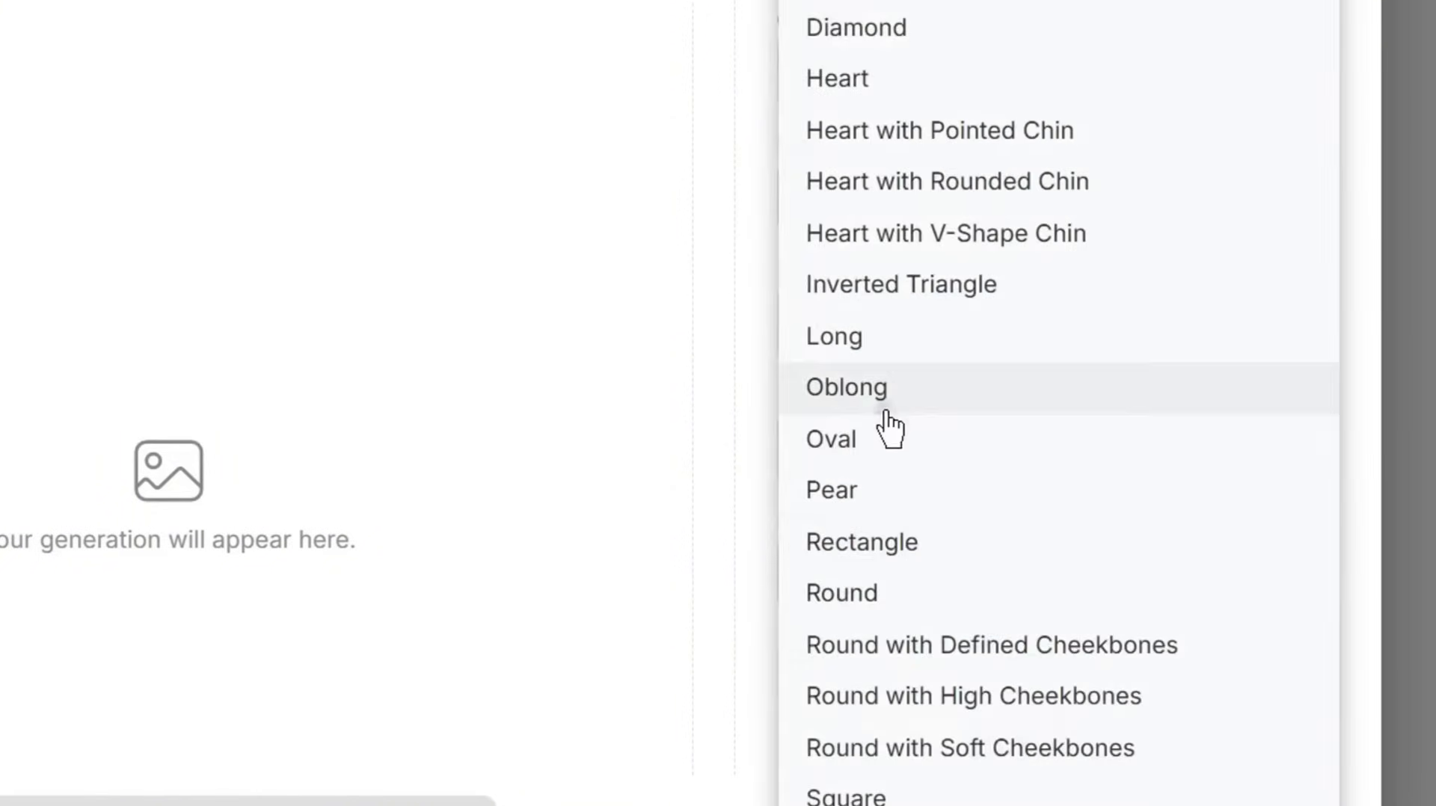
{"action": "left_click", "coordinate": [886, 408]}
{"action": "left_click", "coordinate": [938, 563]}
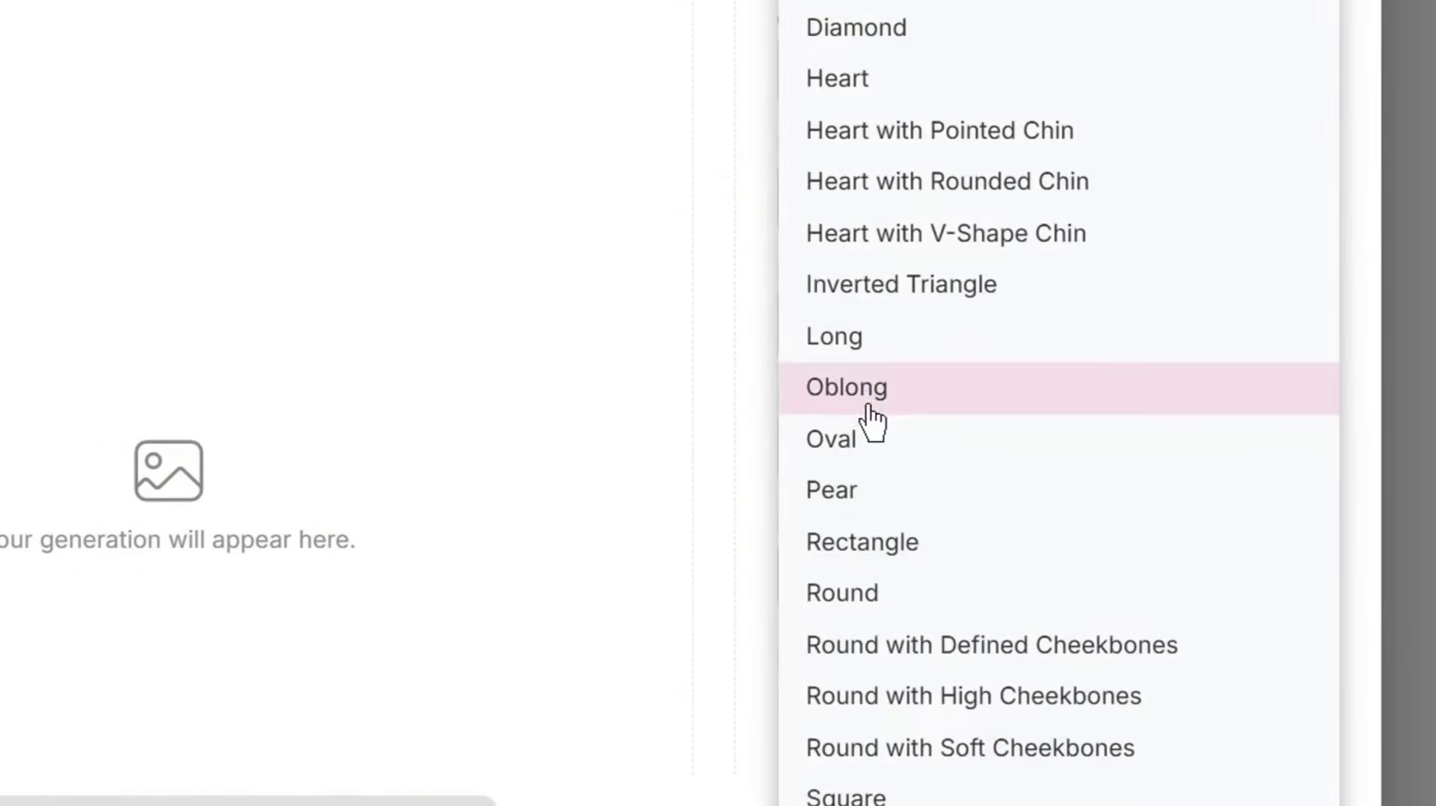
{"action": "left_click", "coordinate": [885, 459]}
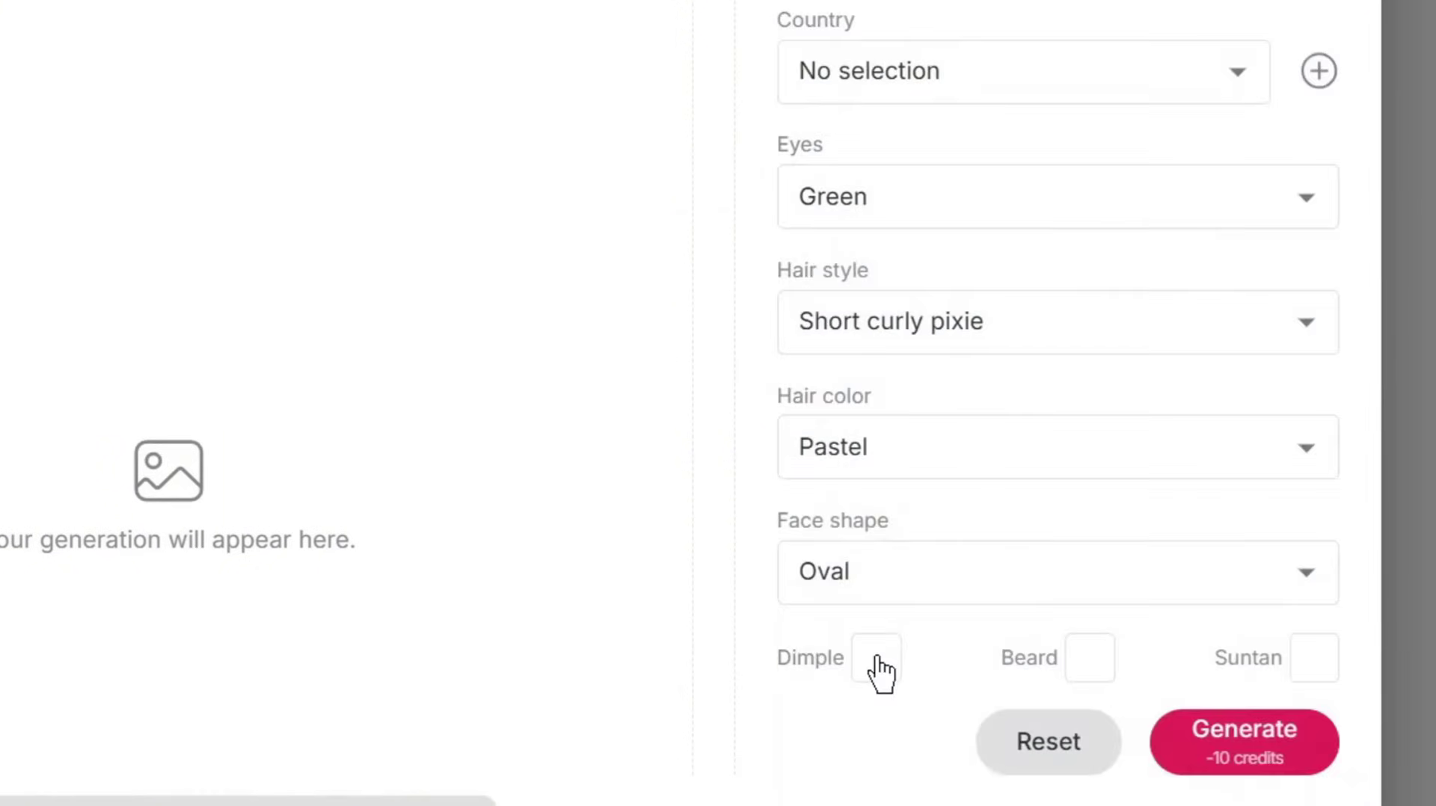
{"action": "left_click", "coordinate": [1264, 769]}
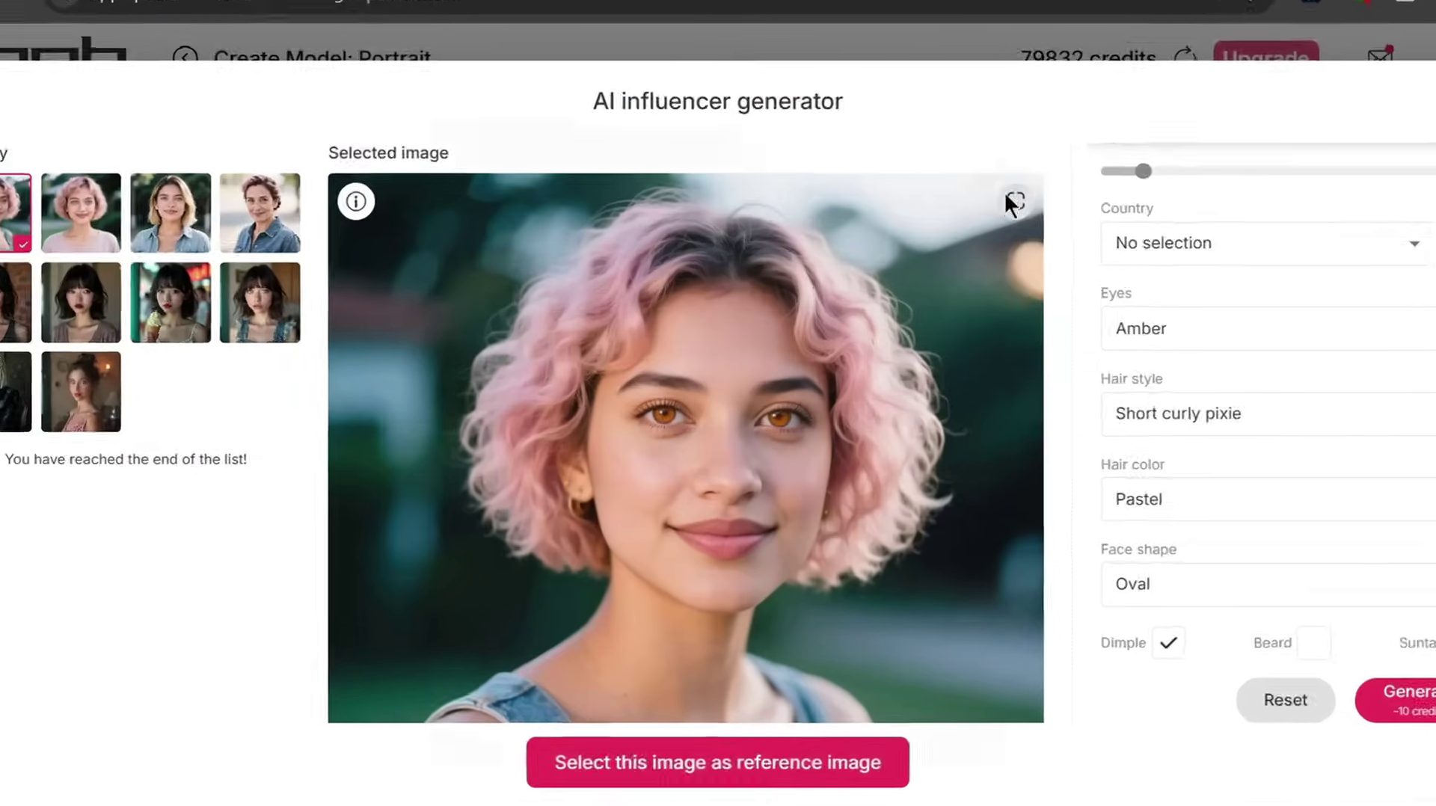
- Inspect the pink-haired portrait enlarged, then select it as the reference image
{"action": "left_click", "coordinate": [973, 253]}
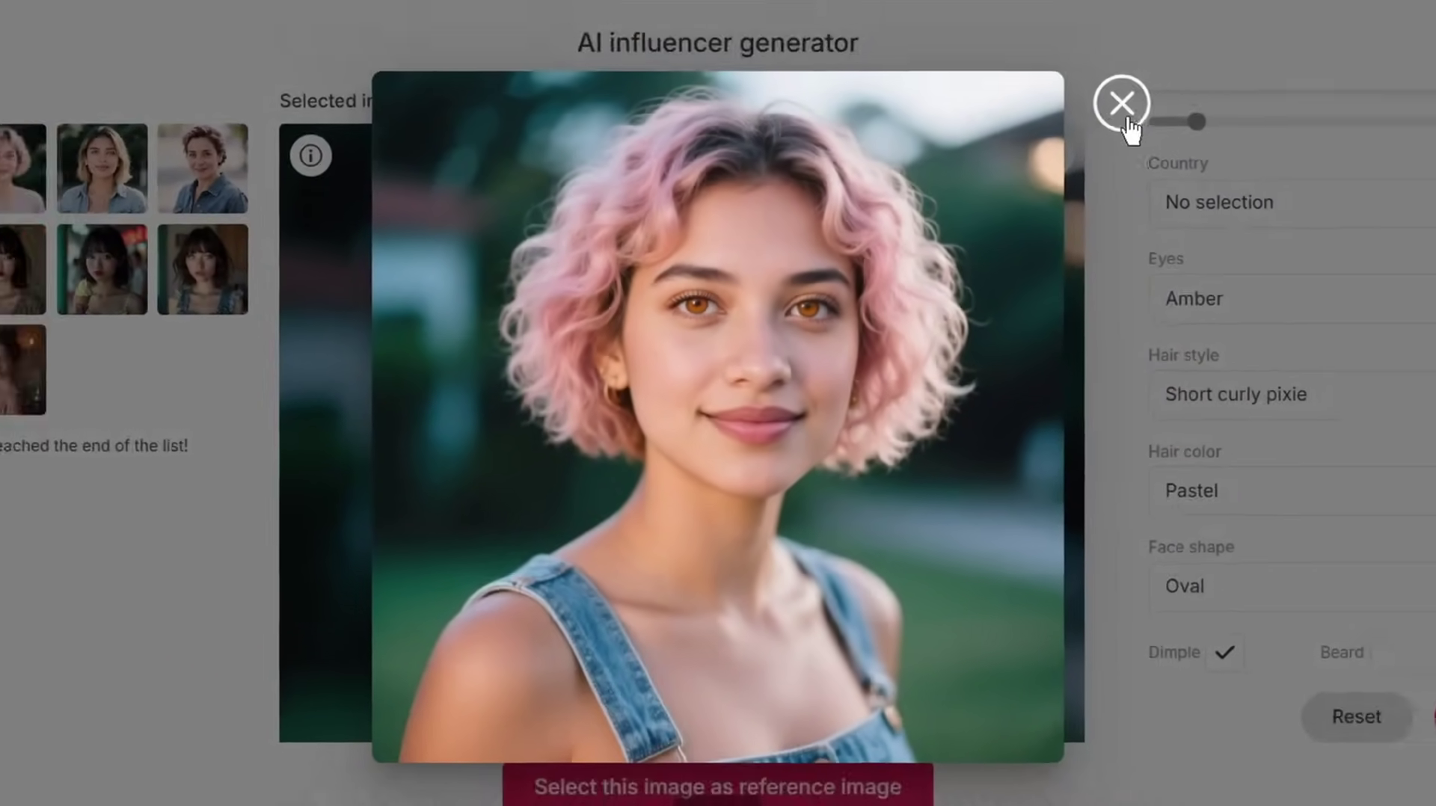
{"action": "left_click", "coordinate": [1185, 38]}
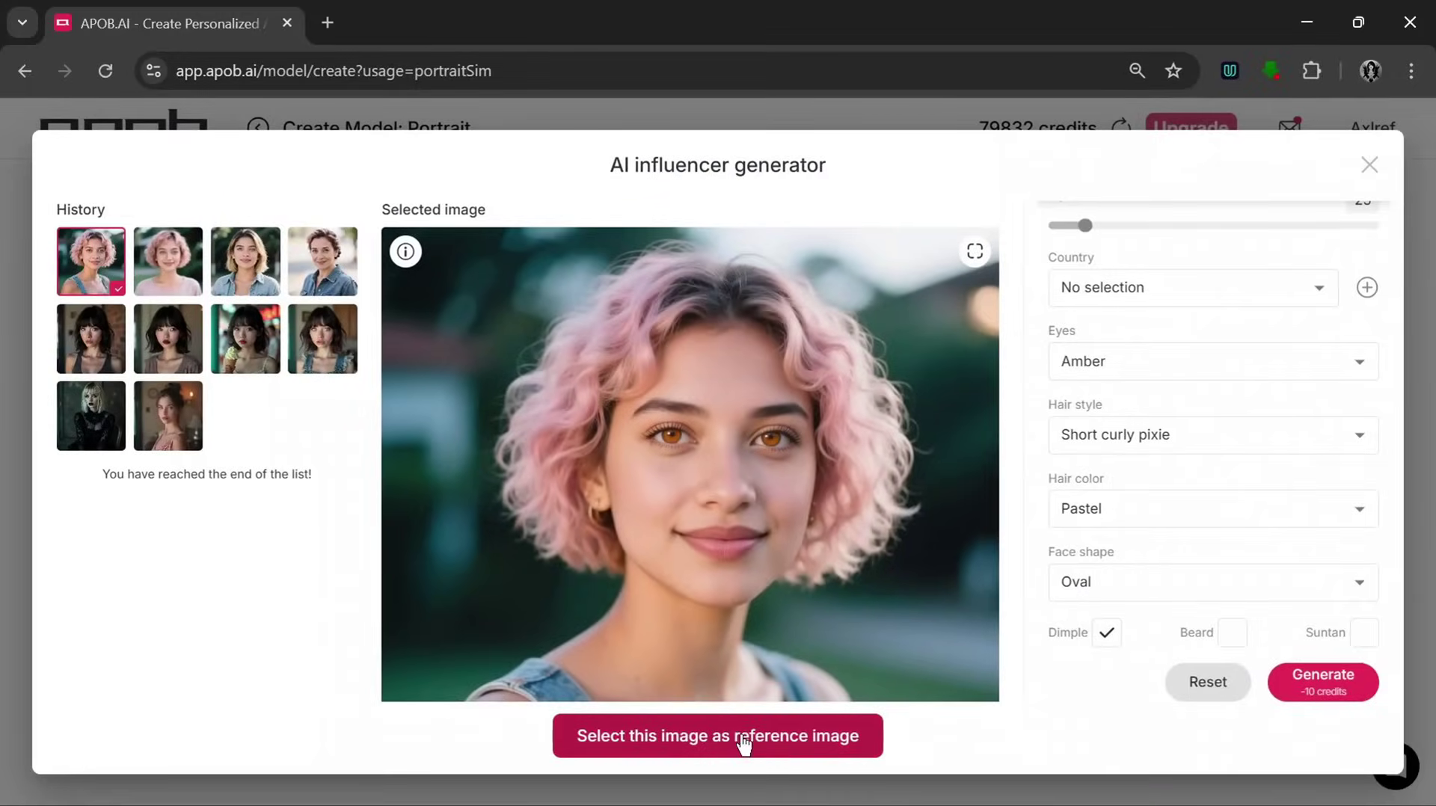
{"action": "left_click", "coordinate": [768, 741]}
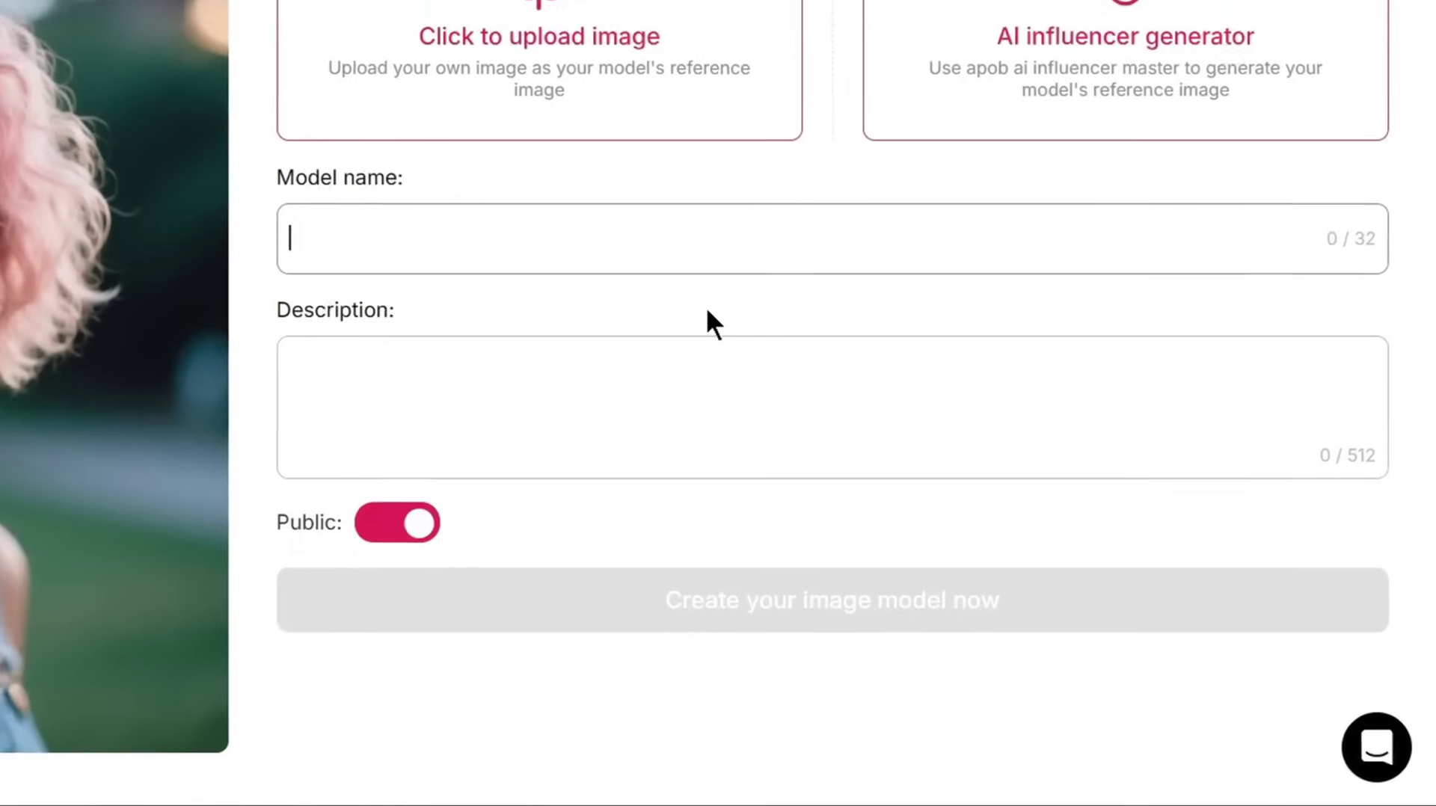
- Name the model 'Maureen', describe it as 'Fun loving personality', and create it
{"action": "type", "text": "M"}
{"action": "type", "text": "aureen"}
{"action": "left_click", "coordinate": [530, 376]}
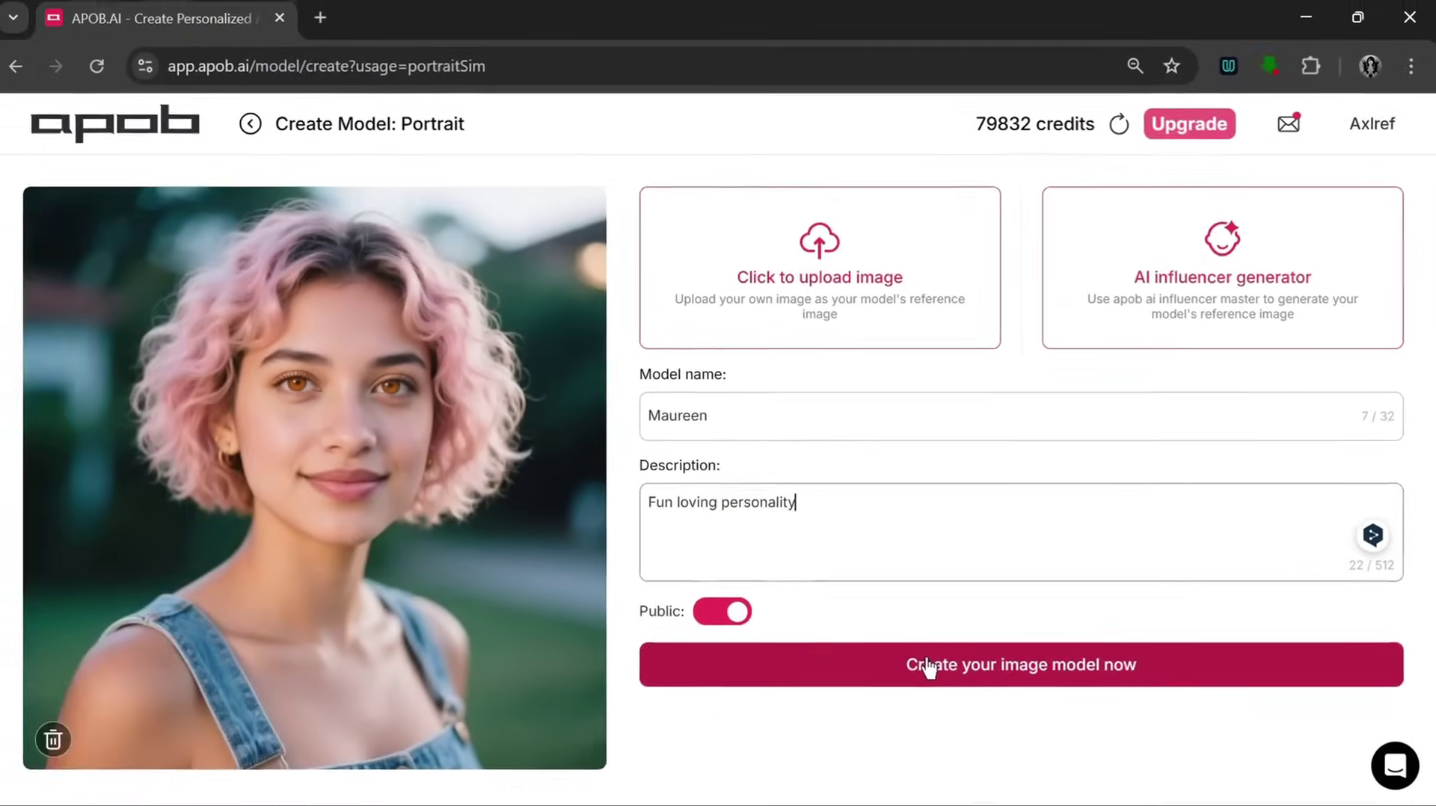
{"action": "left_click", "coordinate": [832, 638]}
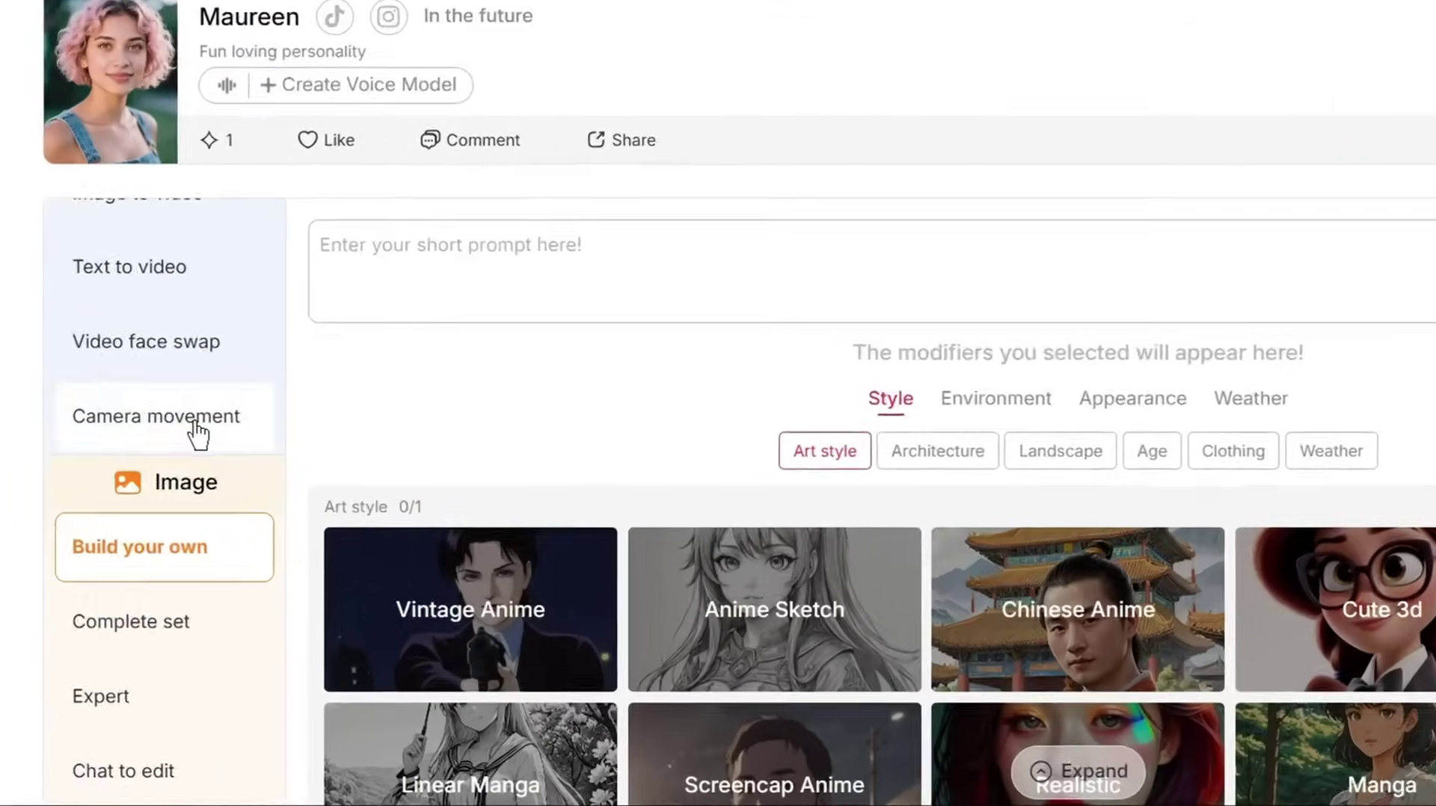
{"action": "scroll", "coordinate": [120, 479], "scroll_direction": "up", "scroll_amount": 3}
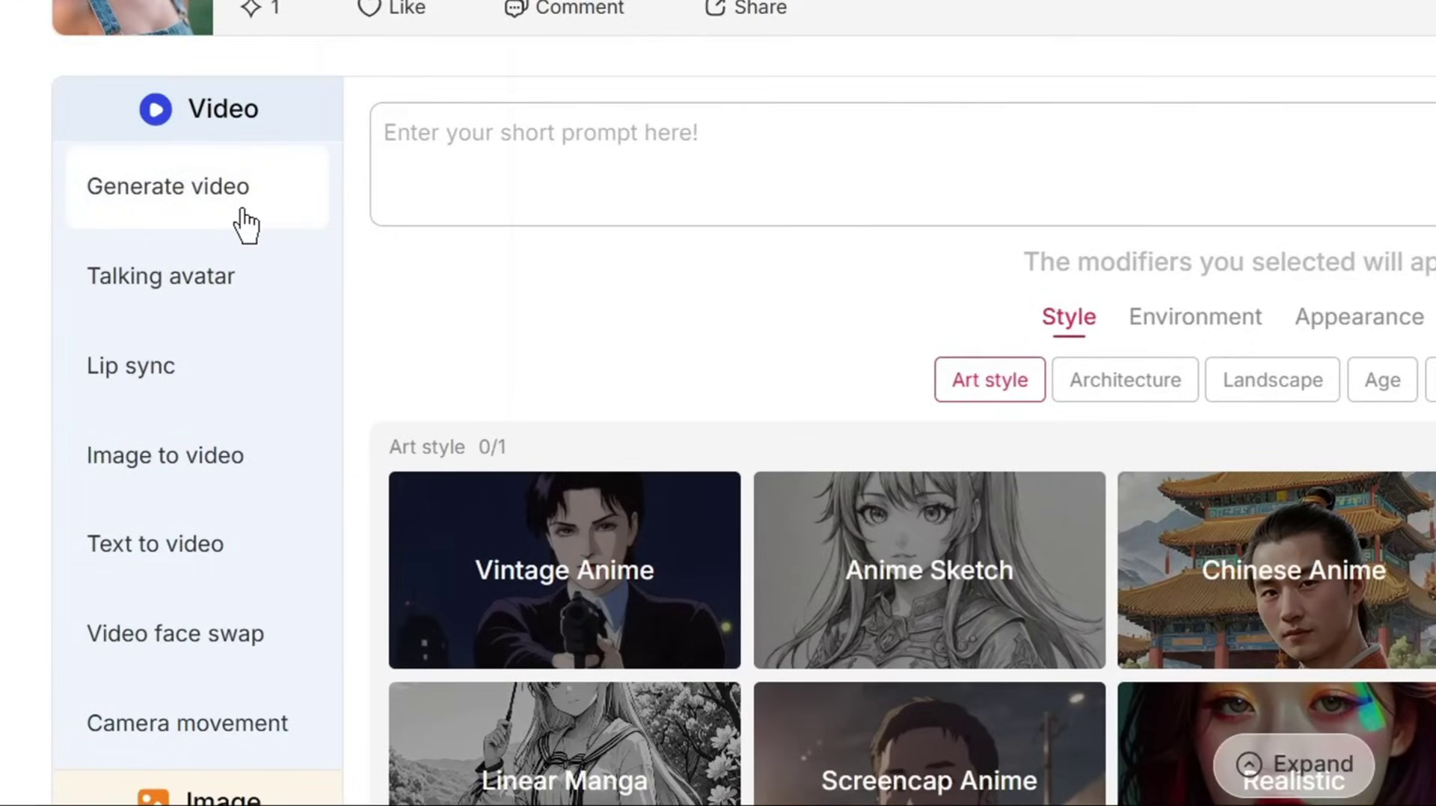
{"action": "left_click", "coordinate": [196, 179]}
{"action": "scroll", "coordinate": [221, 553], "scroll_direction": "down", "scroll_amount": 10}
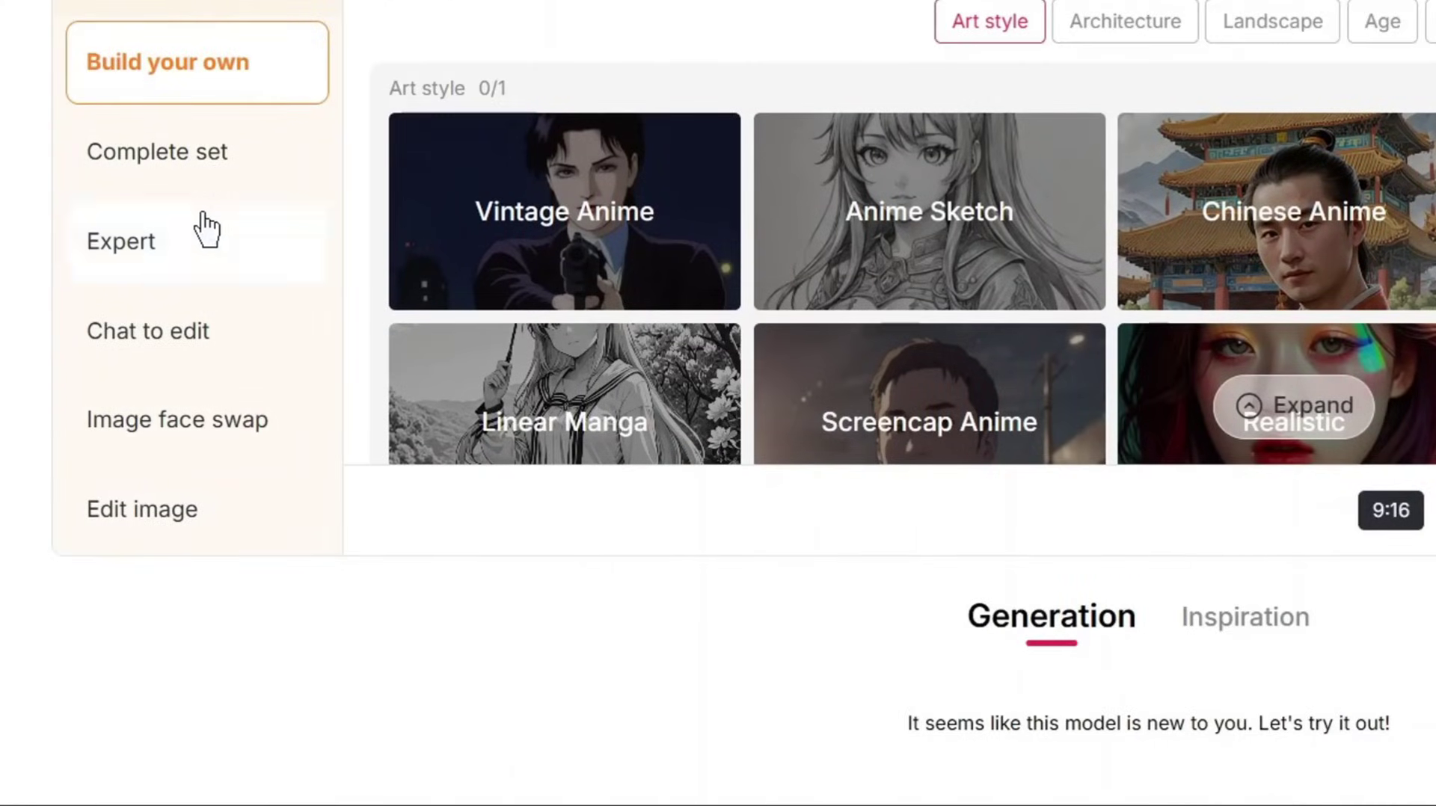
{"action": "scroll", "coordinate": [217, 180], "scroll_direction": "up", "scroll_amount": 10}
{"action": "scroll", "coordinate": [192, 368], "scroll_direction": "down", "scroll_amount": 5}
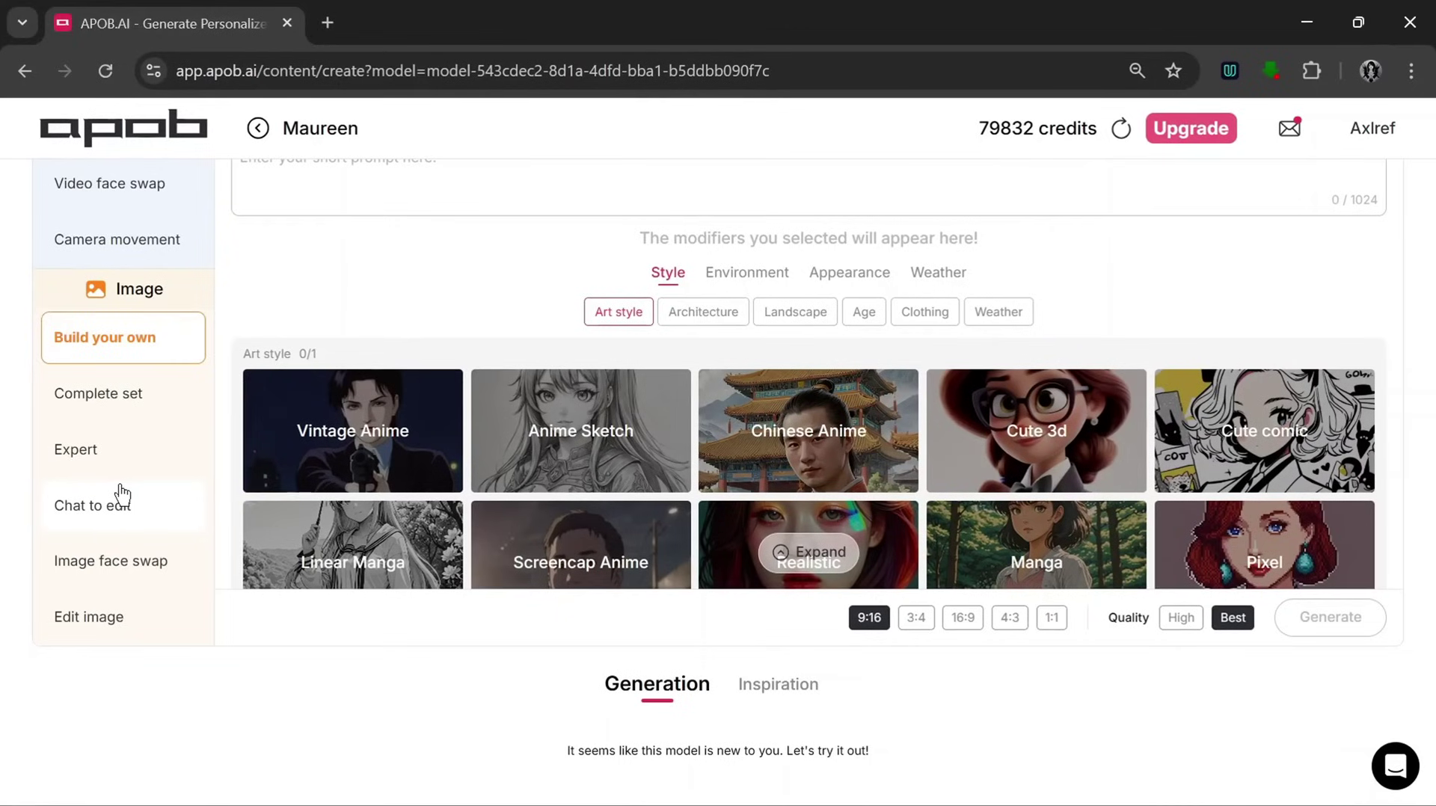
{"action": "scroll", "coordinate": [134, 481], "scroll_direction": "up", "scroll_amount": 7}
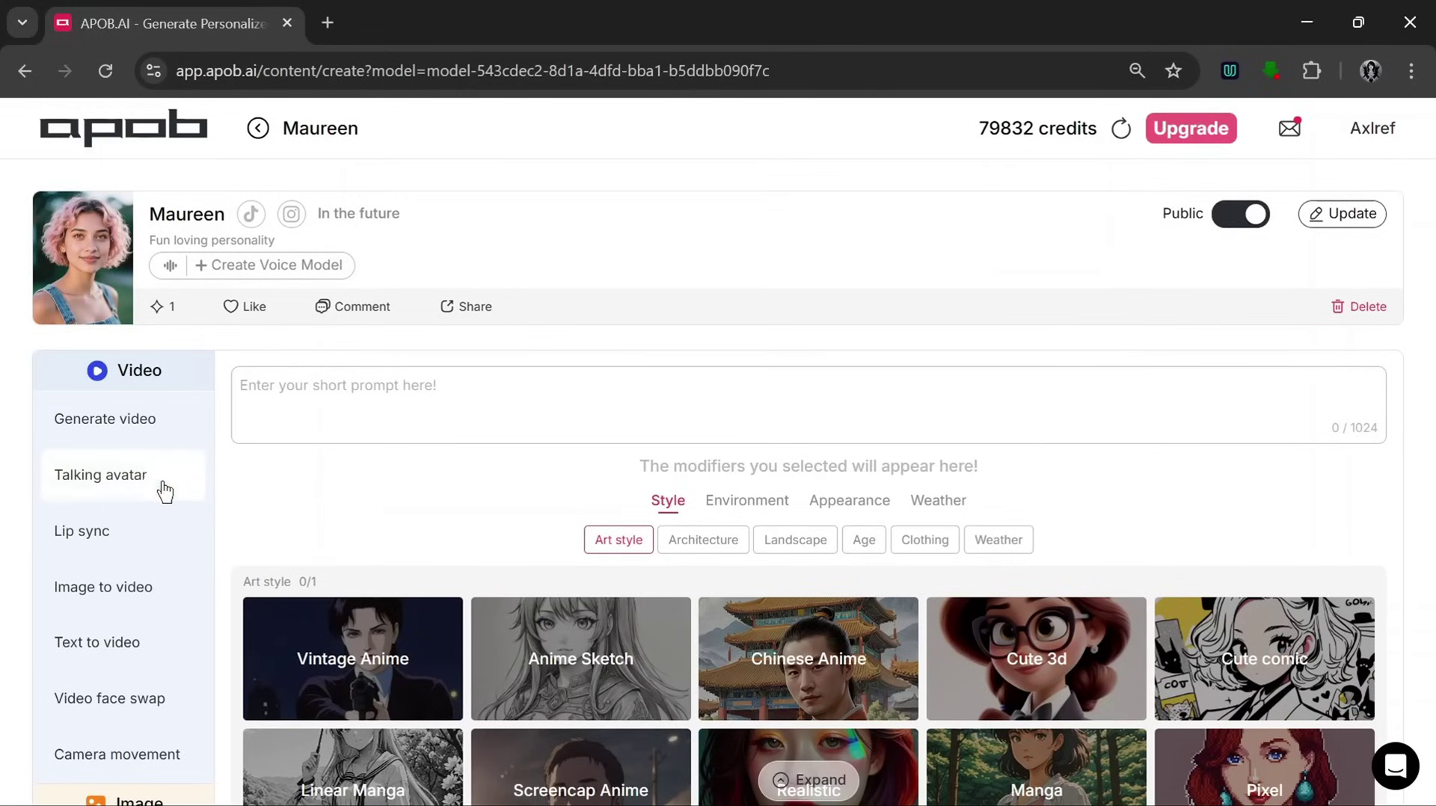
{"action": "scroll", "coordinate": [155, 509], "scroll_direction": "down", "scroll_amount": 4}
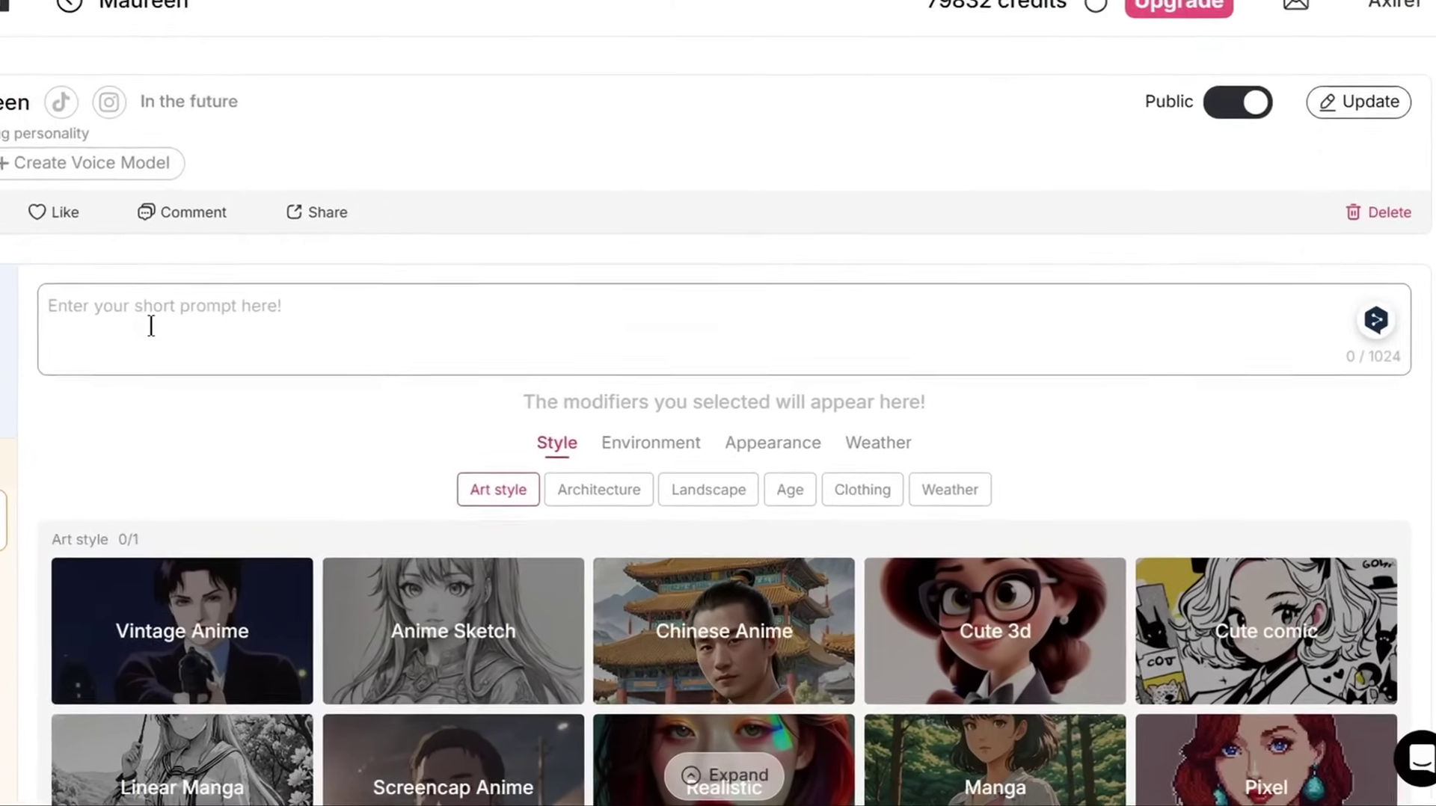
- Enter the image prompt 'She is sitting in her bedroom'
{"action": "left_click", "coordinate": [150, 326]}
{"action": "type", "text": "She is sitting in her bedroom"}
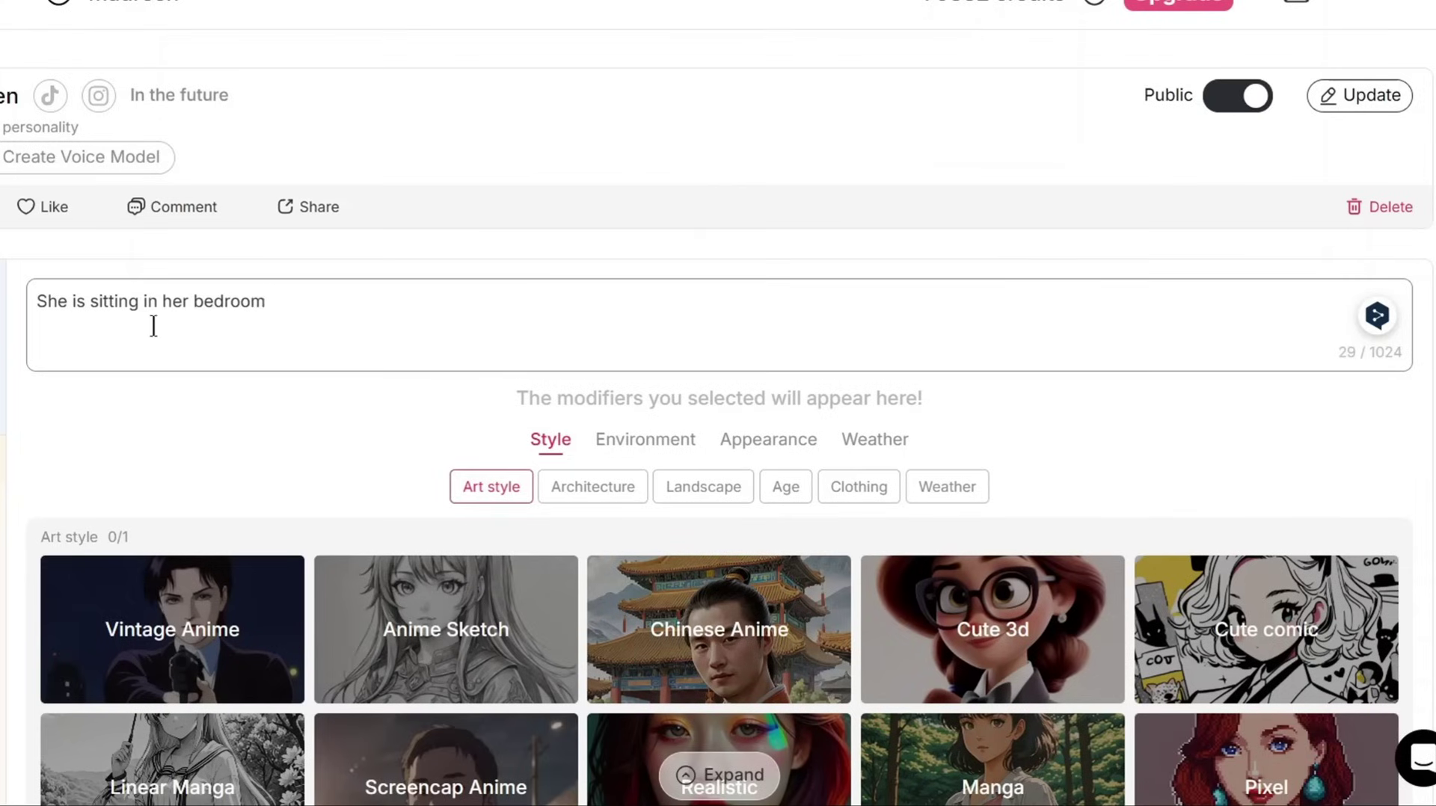
{"action": "scroll", "coordinate": [732, 602], "scroll_direction": "down", "scroll_amount": 7}
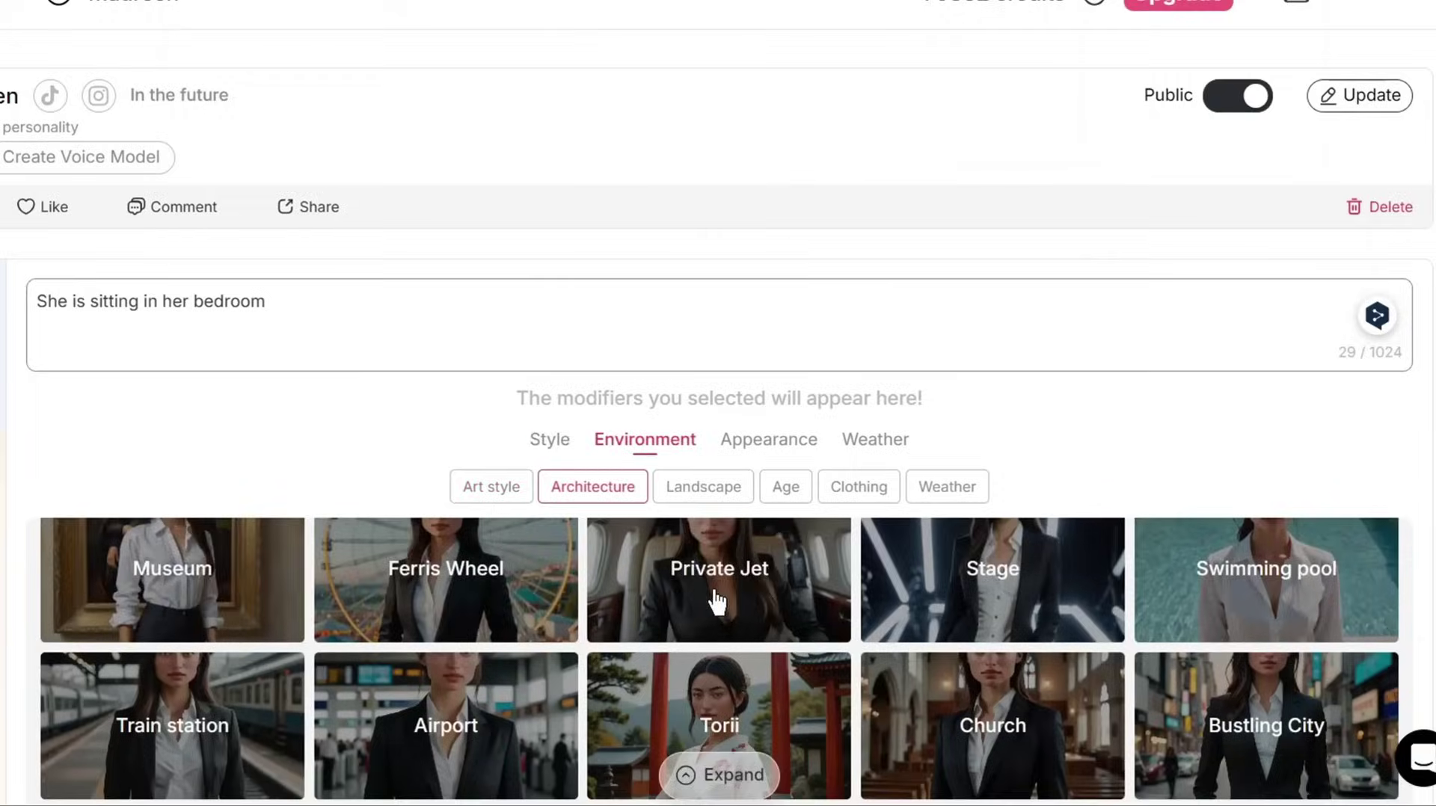
{"action": "scroll", "coordinate": [716, 599], "scroll_direction": "down", "scroll_amount": 10}
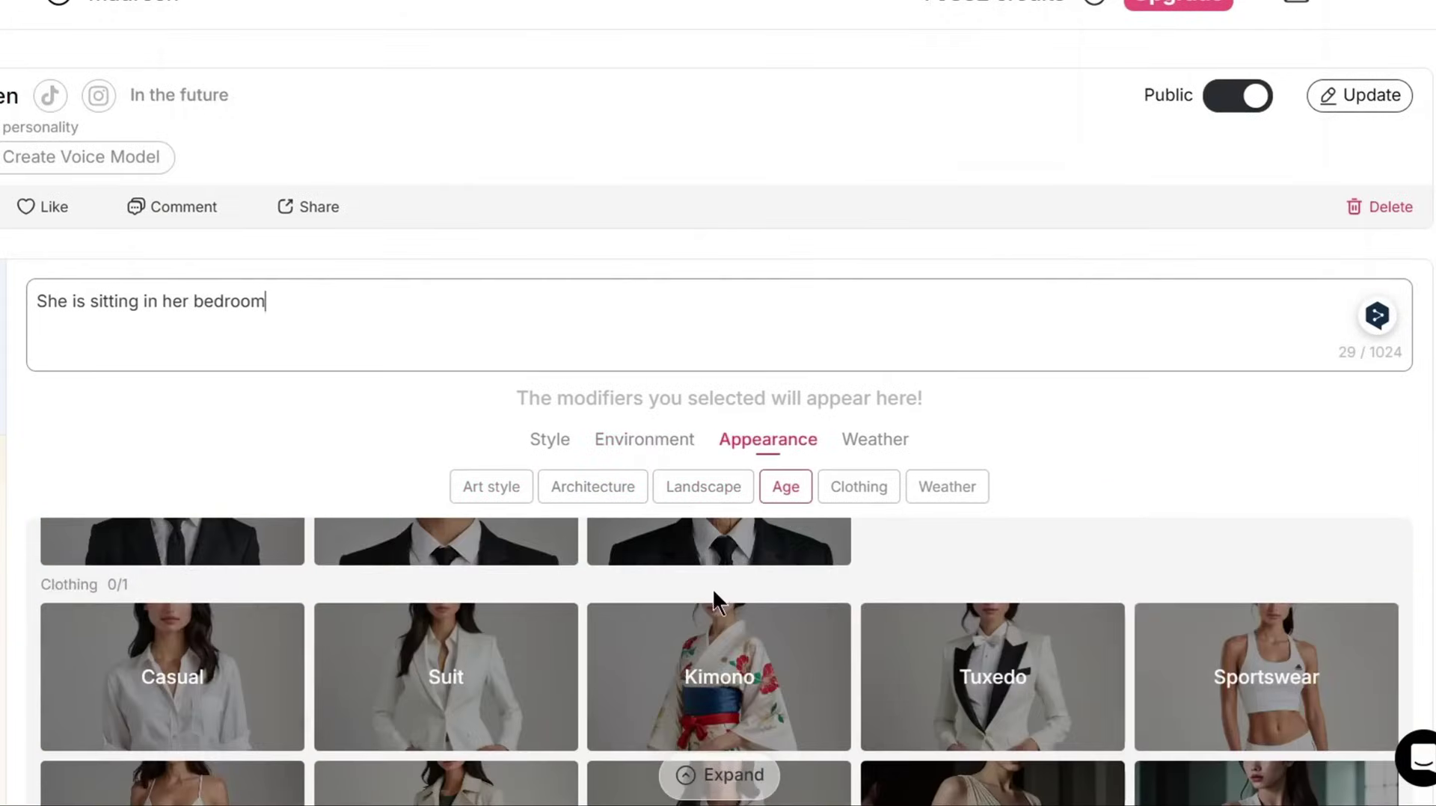
{"action": "scroll", "coordinate": [715, 598], "scroll_direction": "down", "scroll_amount": 8}
{"action": "scroll", "coordinate": [714, 598], "scroll_direction": "up", "scroll_amount": 20}
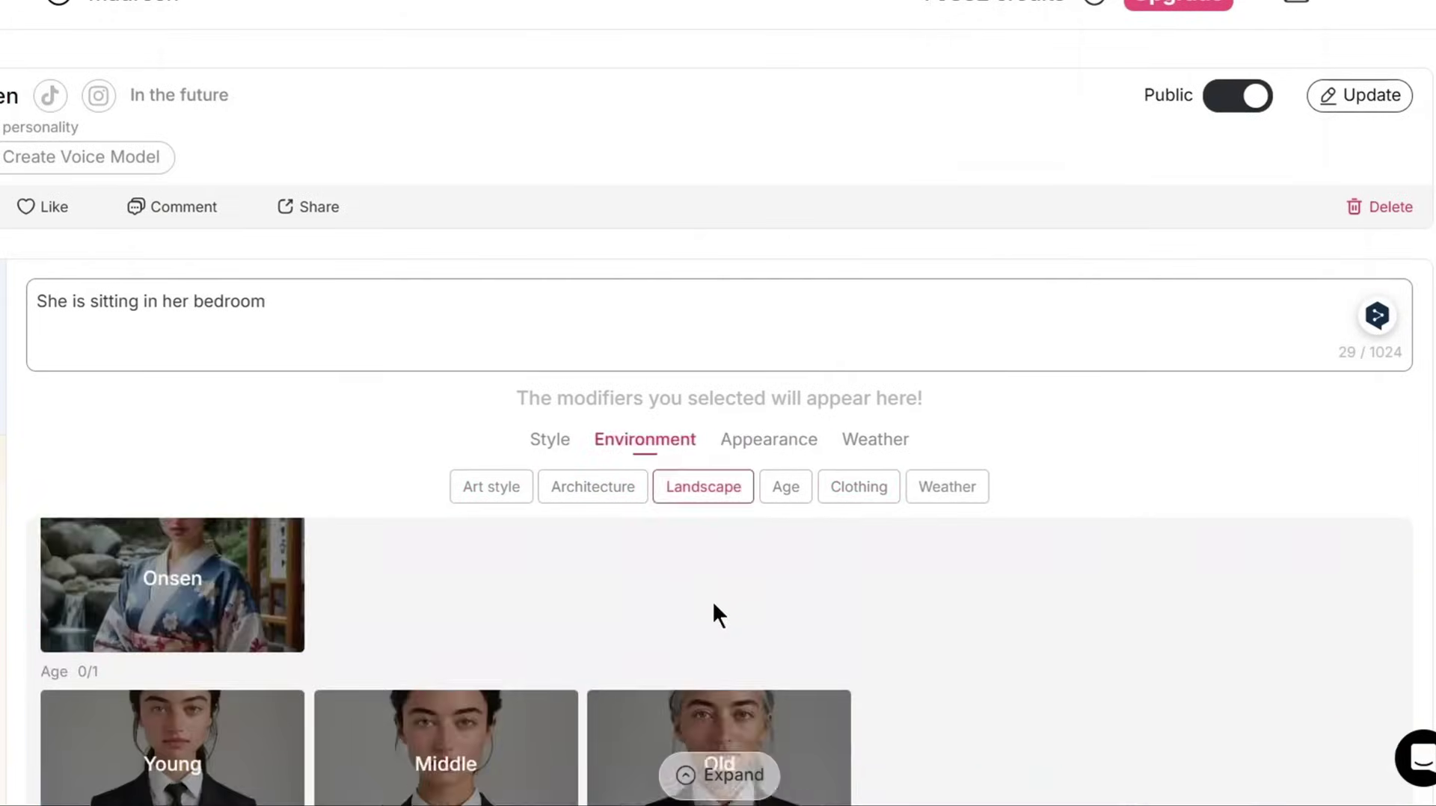
{"action": "scroll", "coordinate": [972, 692], "scroll_direction": "down", "scroll_amount": 2}
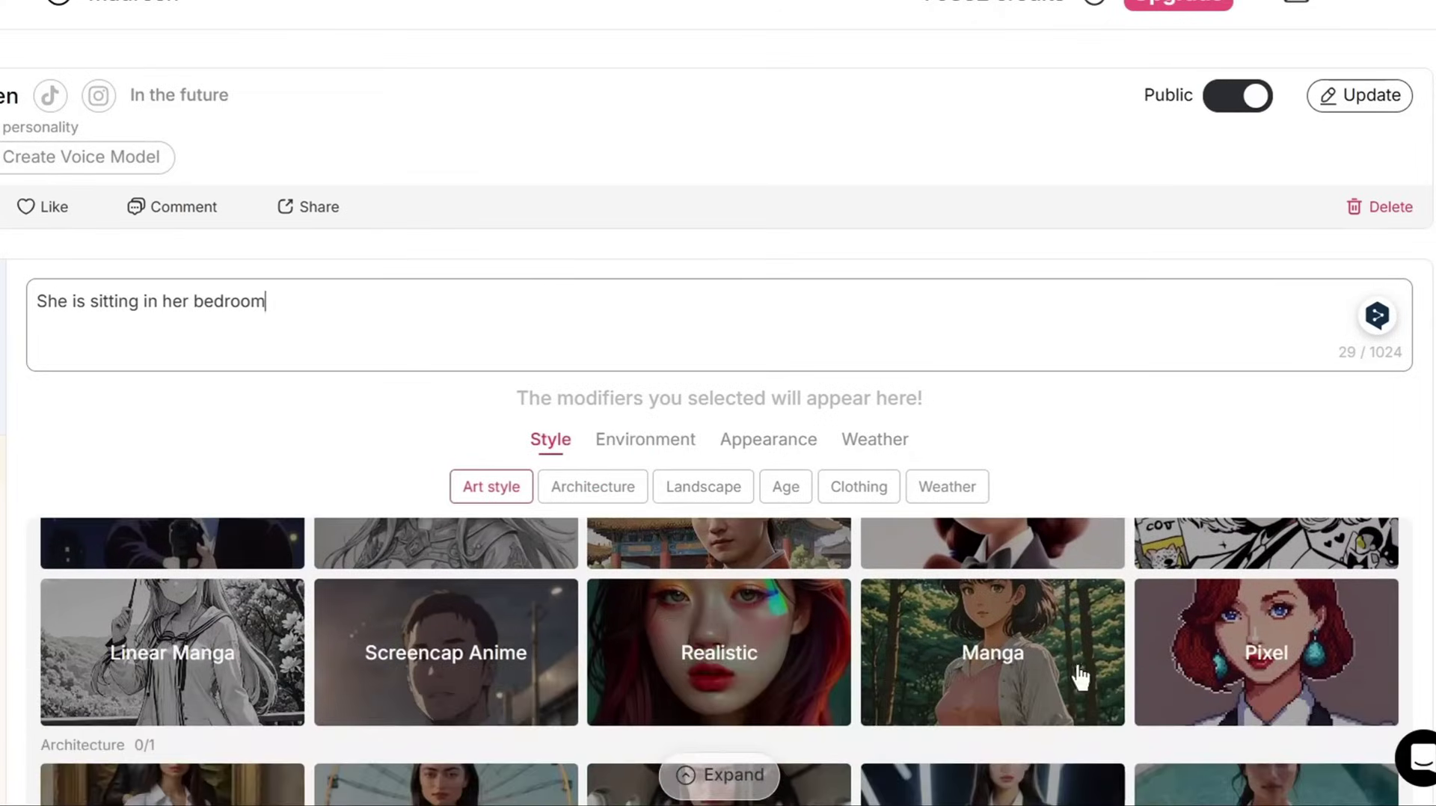
{"action": "scroll", "coordinate": [1150, 662], "scroll_direction": "down", "scroll_amount": 5}
{"action": "scroll", "coordinate": [1119, 664], "scroll_direction": "up", "scroll_amount": 5}
{"action": "scroll", "coordinate": [1116, 663], "scroll_direction": "up", "scroll_amount": 2}
{"action": "scroll", "coordinate": [1068, 650], "scroll_direction": "down", "scroll_amount": 2}
- Add the Realistic art style to the prompt
{"action": "left_click", "coordinate": [768, 633]}
{"action": "scroll", "coordinate": [1182, 627], "scroll_direction": "down", "scroll_amount": 10}
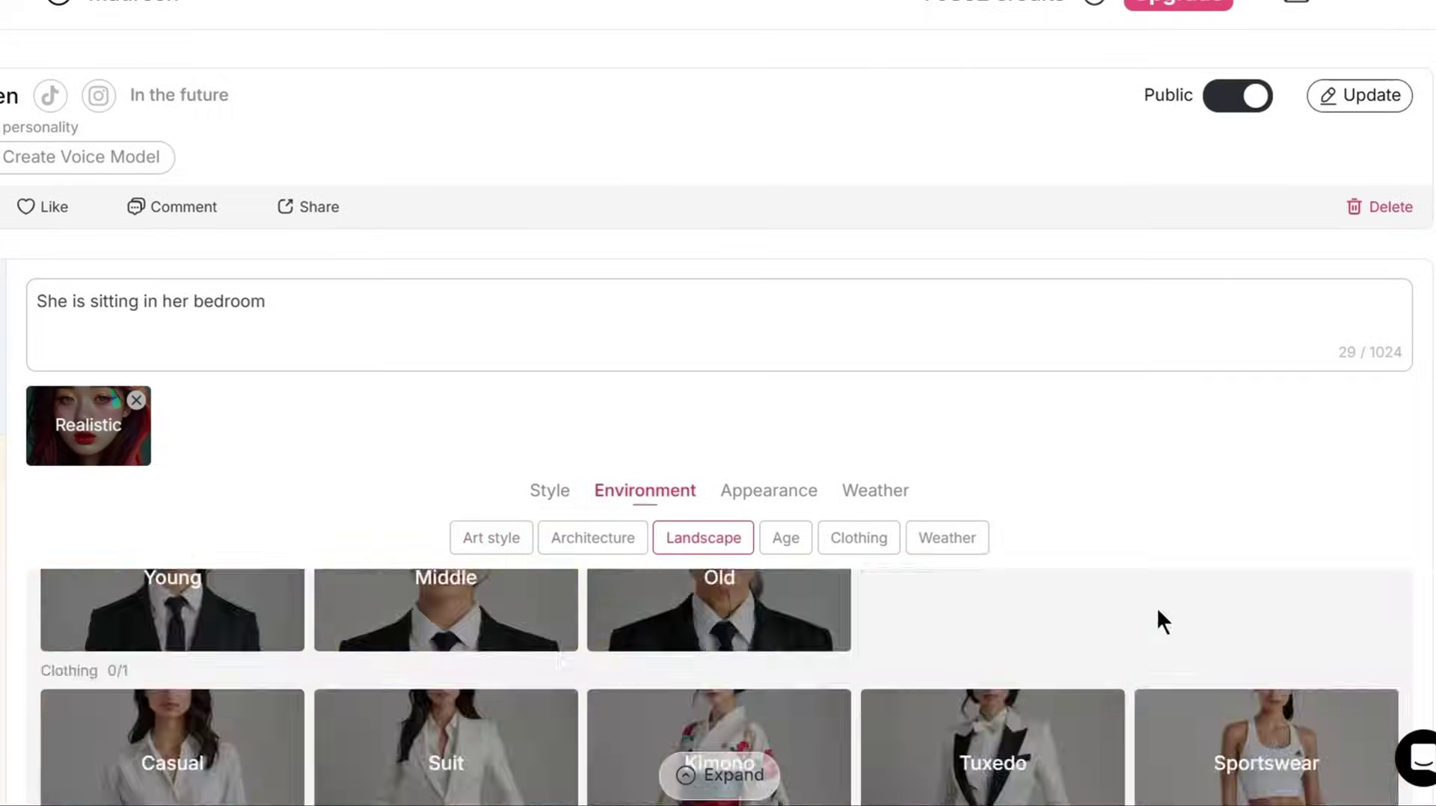
{"action": "scroll", "coordinate": [1157, 620], "scroll_direction": "down", "scroll_amount": 6}
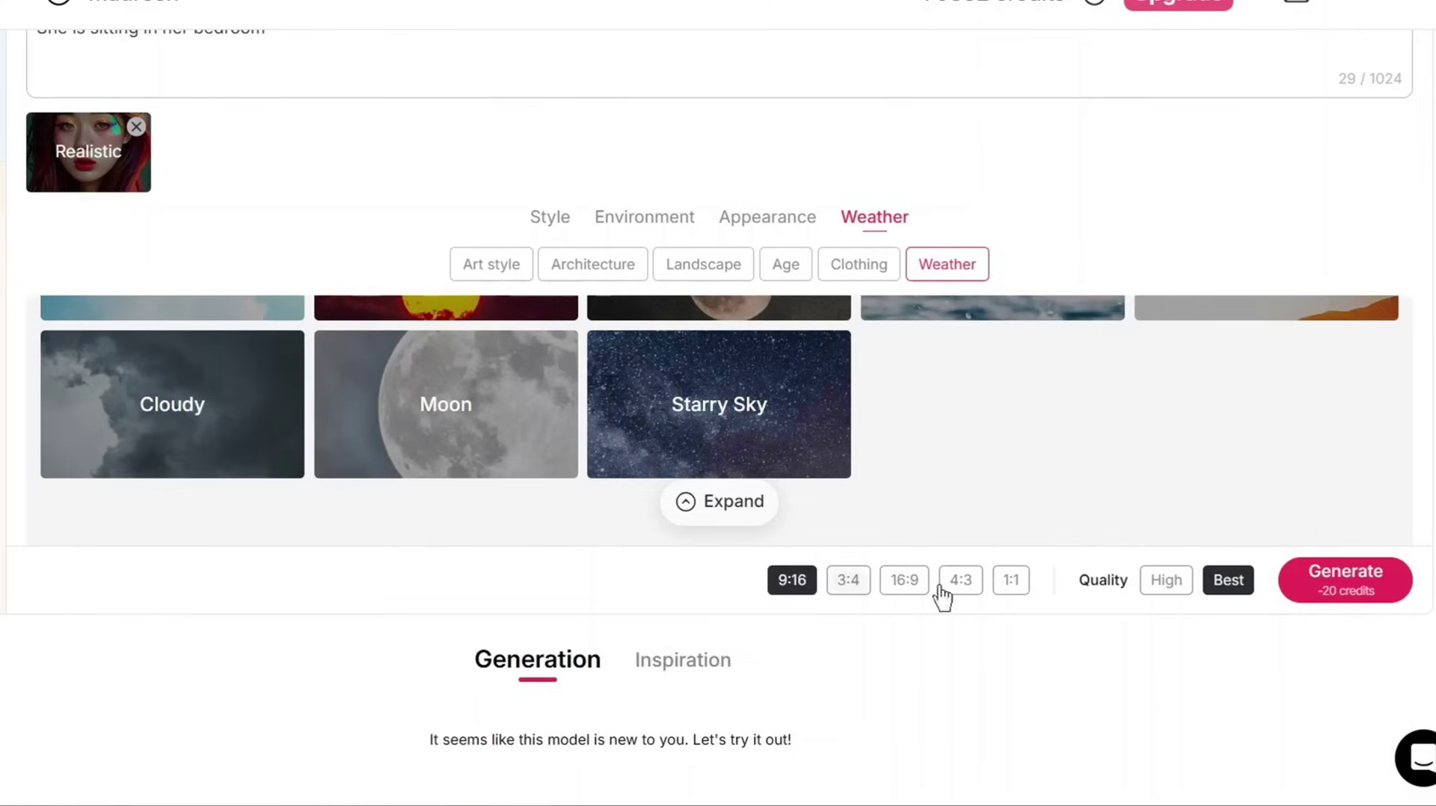
- Generate the bedroom images for 20 credits and download the pink-haired second image
{"action": "left_click", "coordinate": [1317, 600]}
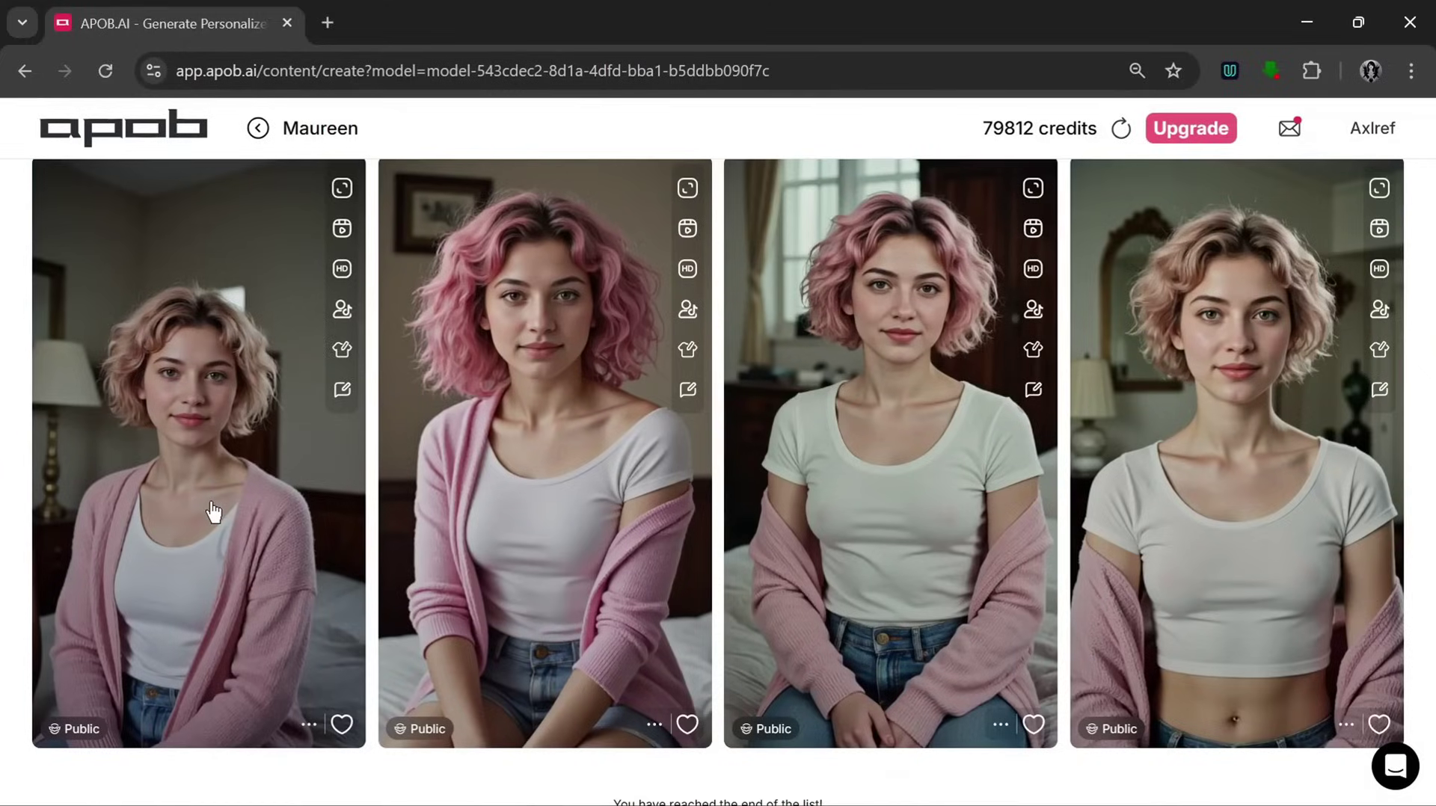
{"action": "left_click", "coordinate": [172, 468]}
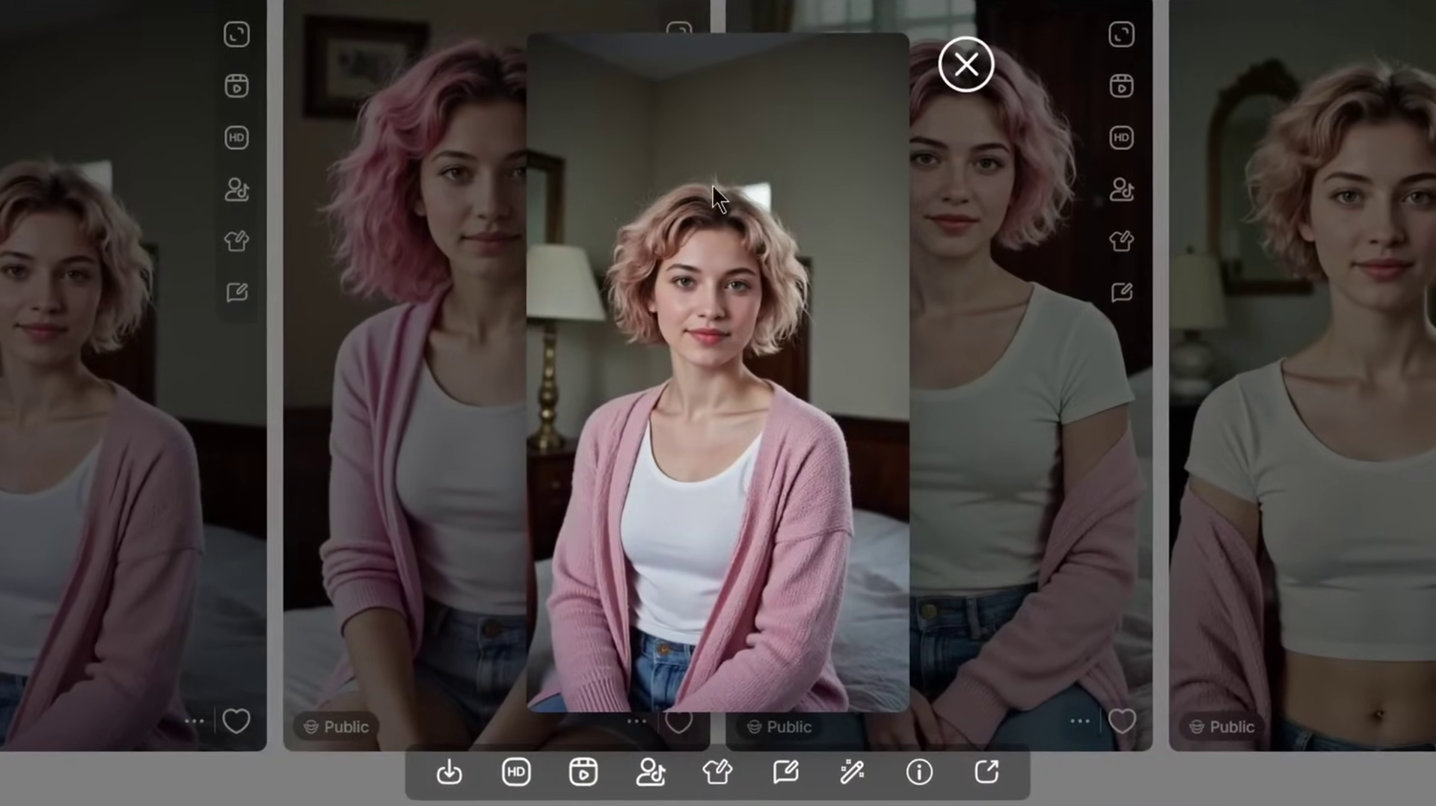
{"action": "left_click", "coordinate": [414, 189]}
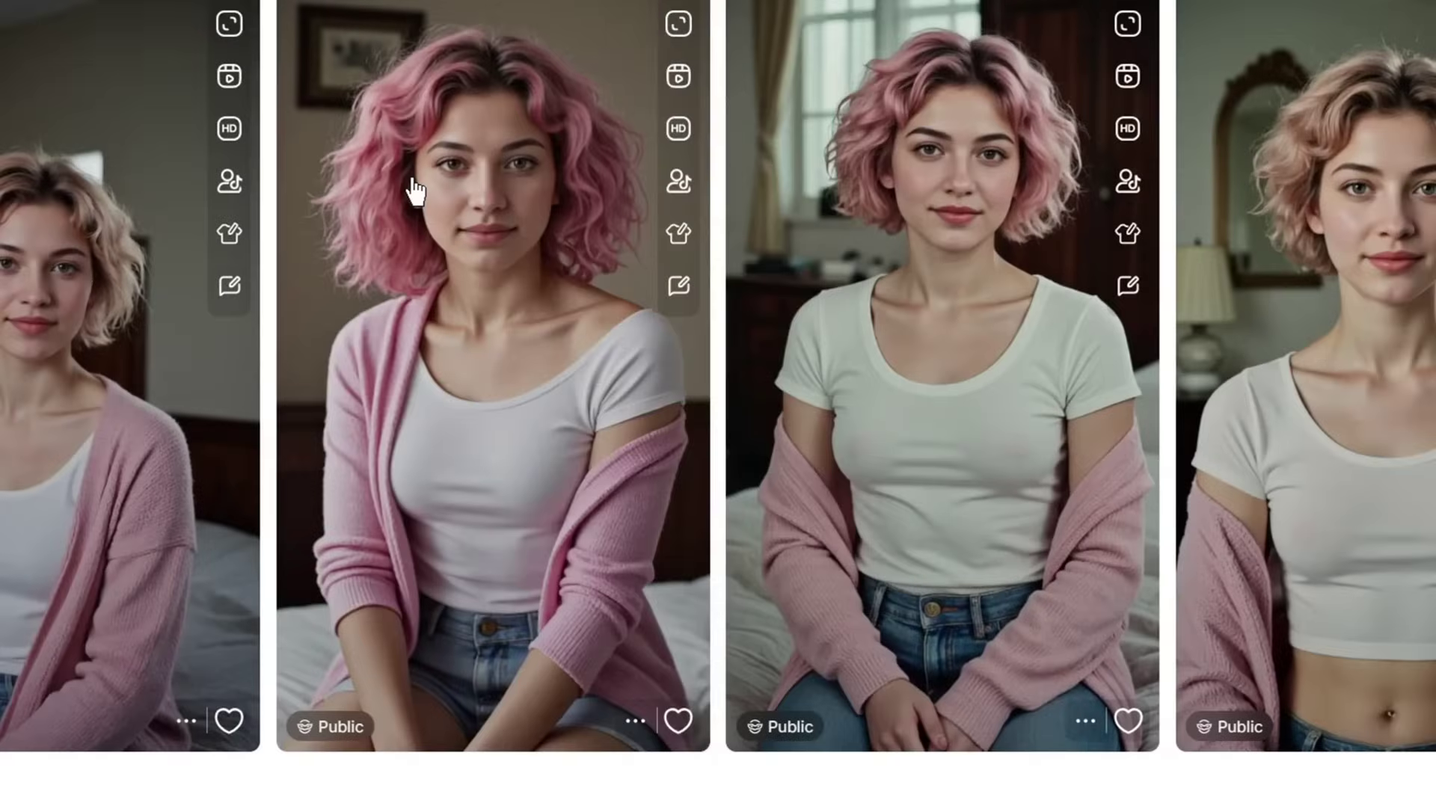
{"action": "left_click", "coordinate": [414, 190]}
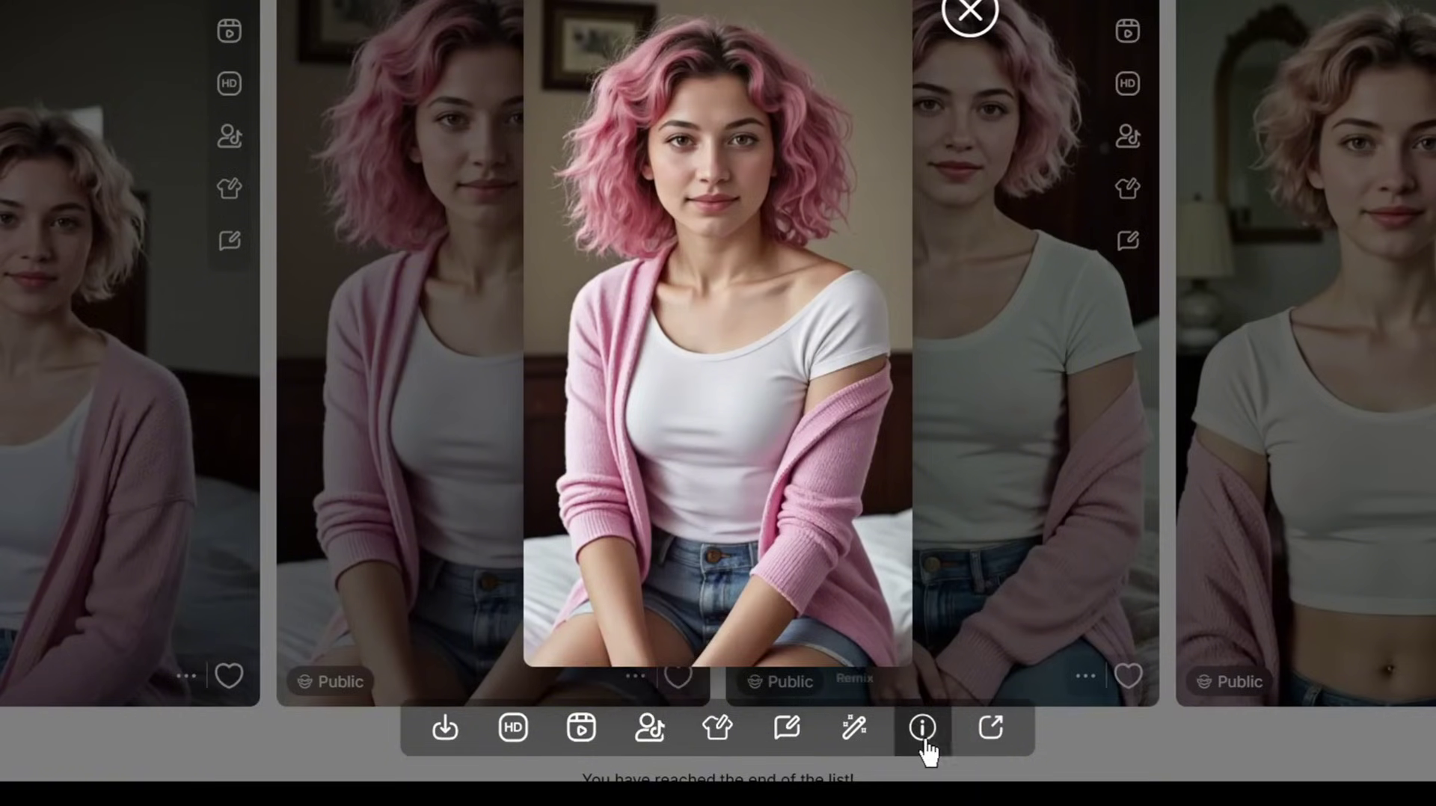
{"action": "left_click", "coordinate": [449, 733]}
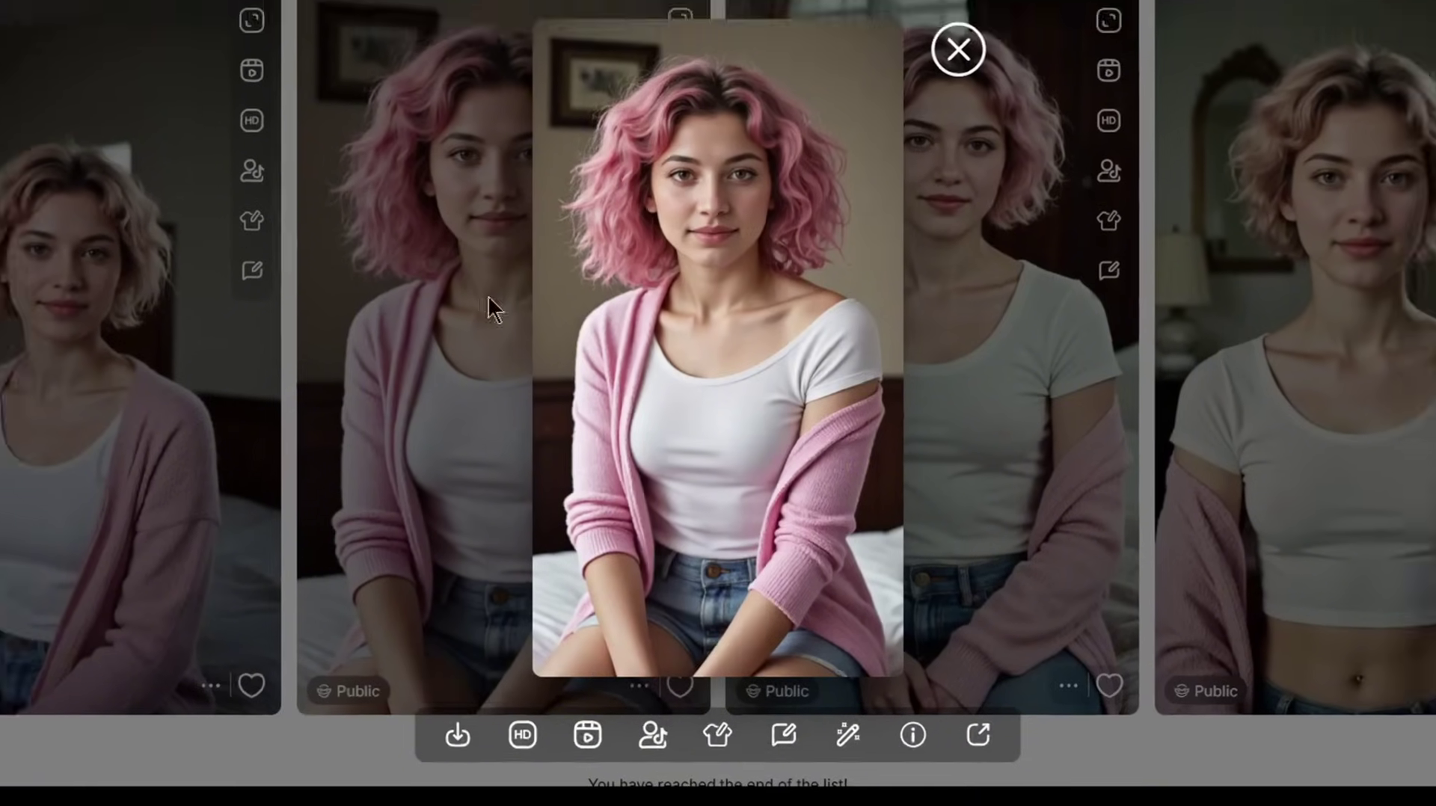
- Clear the bedroom prompt text from the prompt box
{"action": "left_click", "coordinate": [488, 307]}
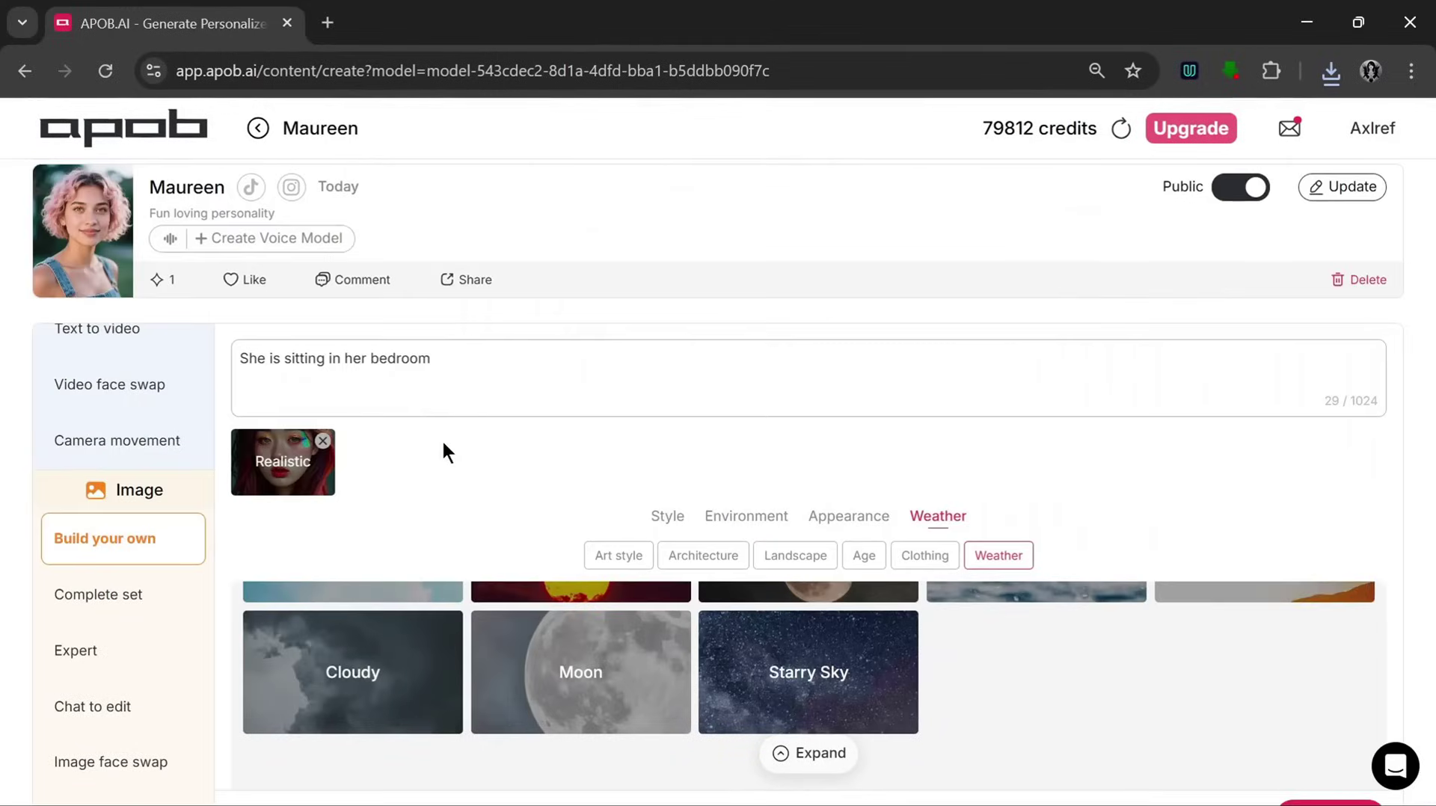
{"action": "scroll", "coordinate": [443, 452], "scroll_direction": "down", "scroll_amount": 2}
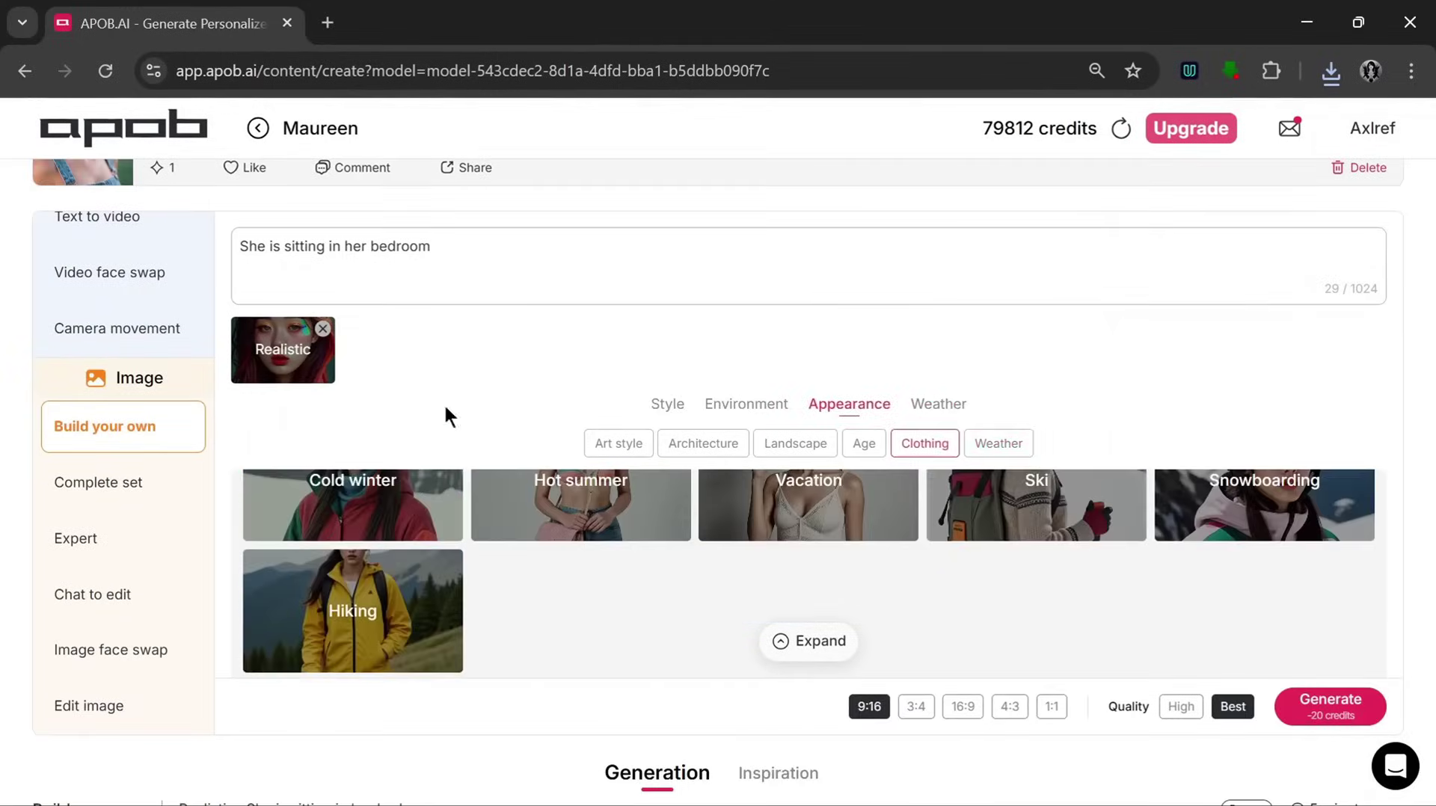
{"action": "left_click", "coordinate": [462, 248]}
{"action": "key", "text": "ctrl+a"}
{"action": "key", "text": "BackSpace"}
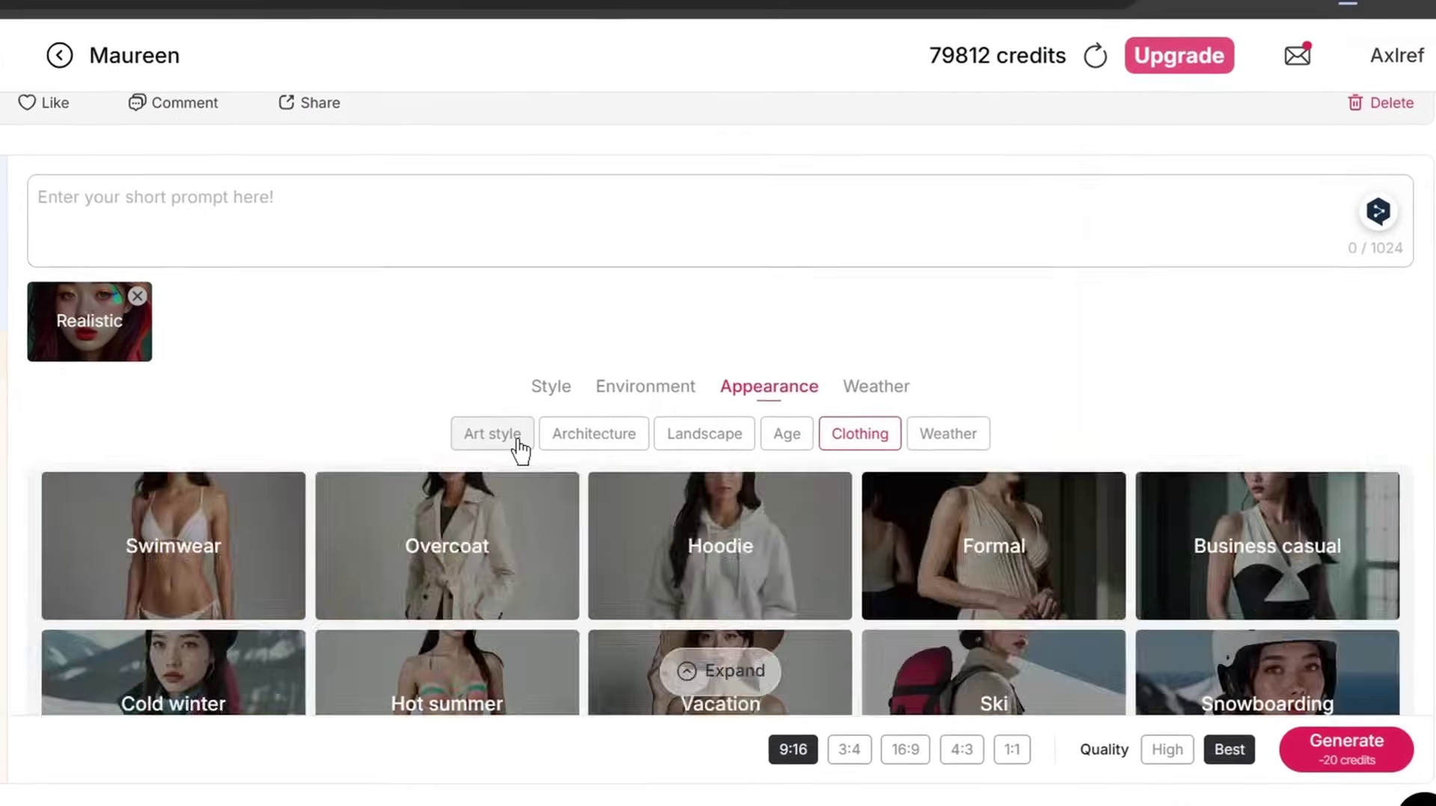
- Add the Private Jet scene tag and the Beach landscape tag
{"action": "left_click", "coordinate": [580, 447]}
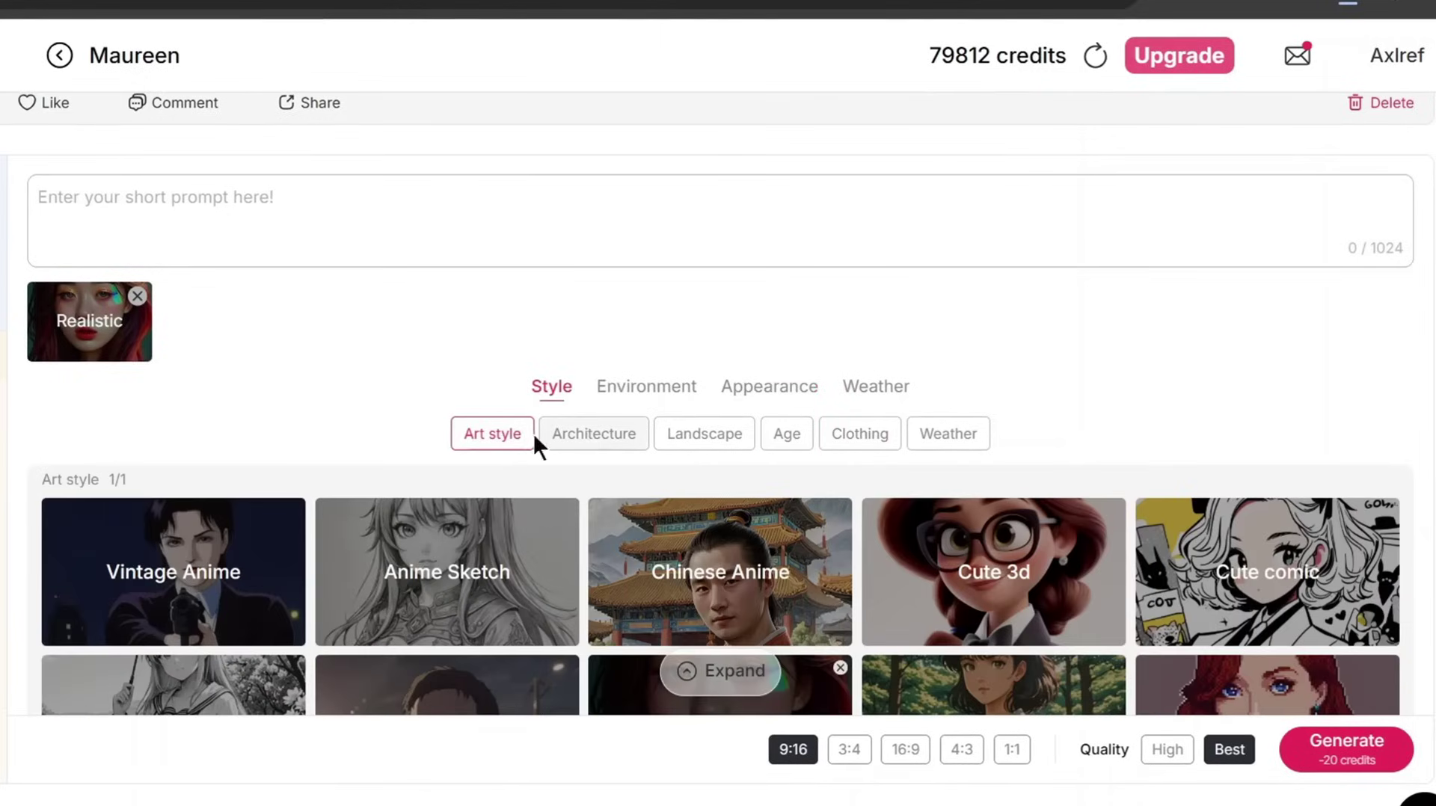
{"action": "left_click", "coordinate": [591, 435]}
{"action": "scroll", "coordinate": [923, 592], "scroll_direction": "down", "scroll_amount": 2}
{"action": "scroll", "coordinate": [779, 569], "scroll_direction": "up", "scroll_amount": 2}
{"action": "scroll", "coordinate": [786, 576], "scroll_direction": "down", "scroll_amount": 2}
{"action": "scroll", "coordinate": [756, 576], "scroll_direction": "up", "scroll_amount": 2}
{"action": "left_click", "coordinate": [726, 576]}
{"action": "left_click", "coordinate": [712, 437]}
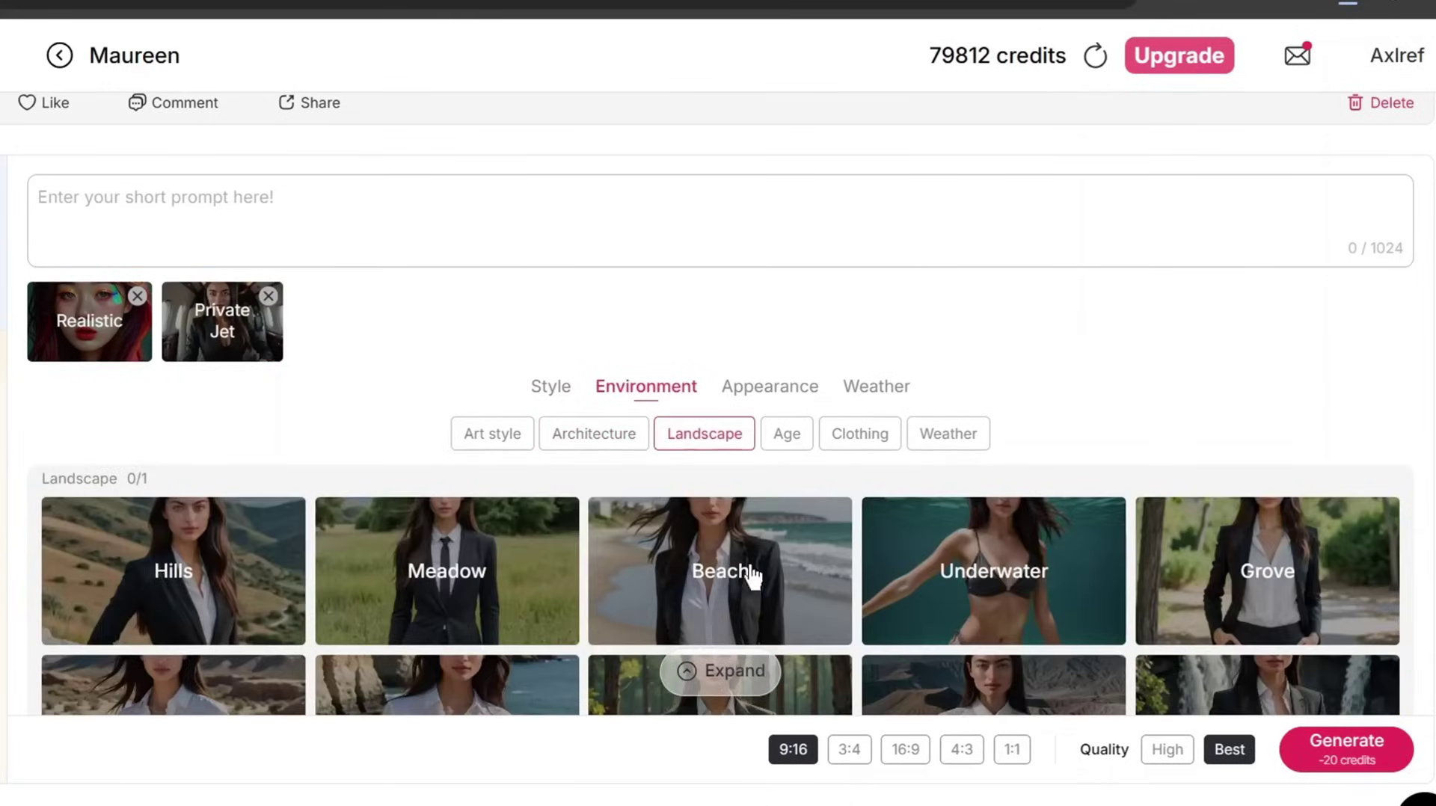
{"action": "scroll", "coordinate": [1055, 584], "scroll_direction": "down", "scroll_amount": 3}
{"action": "scroll", "coordinate": [569, 594], "scroll_direction": "up", "scroll_amount": 3}
{"action": "scroll", "coordinate": [571, 598], "scroll_direction": "down", "scroll_amount": 4}
{"action": "scroll", "coordinate": [561, 598], "scroll_direction": "up", "scroll_amount": 2}
{"action": "scroll", "coordinate": [554, 594], "scroll_direction": "up", "scroll_amount": 2}
{"action": "left_click", "coordinate": [660, 586]}
- Add the Young, Hot summer and Dusk tags, then generate the Realistic photo set
{"action": "scroll", "coordinate": [676, 586], "scroll_direction": "down", "scroll_amount": 4}
{"action": "left_click", "coordinate": [172, 569]}
{"action": "scroll", "coordinate": [563, 569], "scroll_direction": "down", "scroll_amount": 2}
{"action": "scroll", "coordinate": [563, 553], "scroll_direction": "down", "scroll_amount": 1}
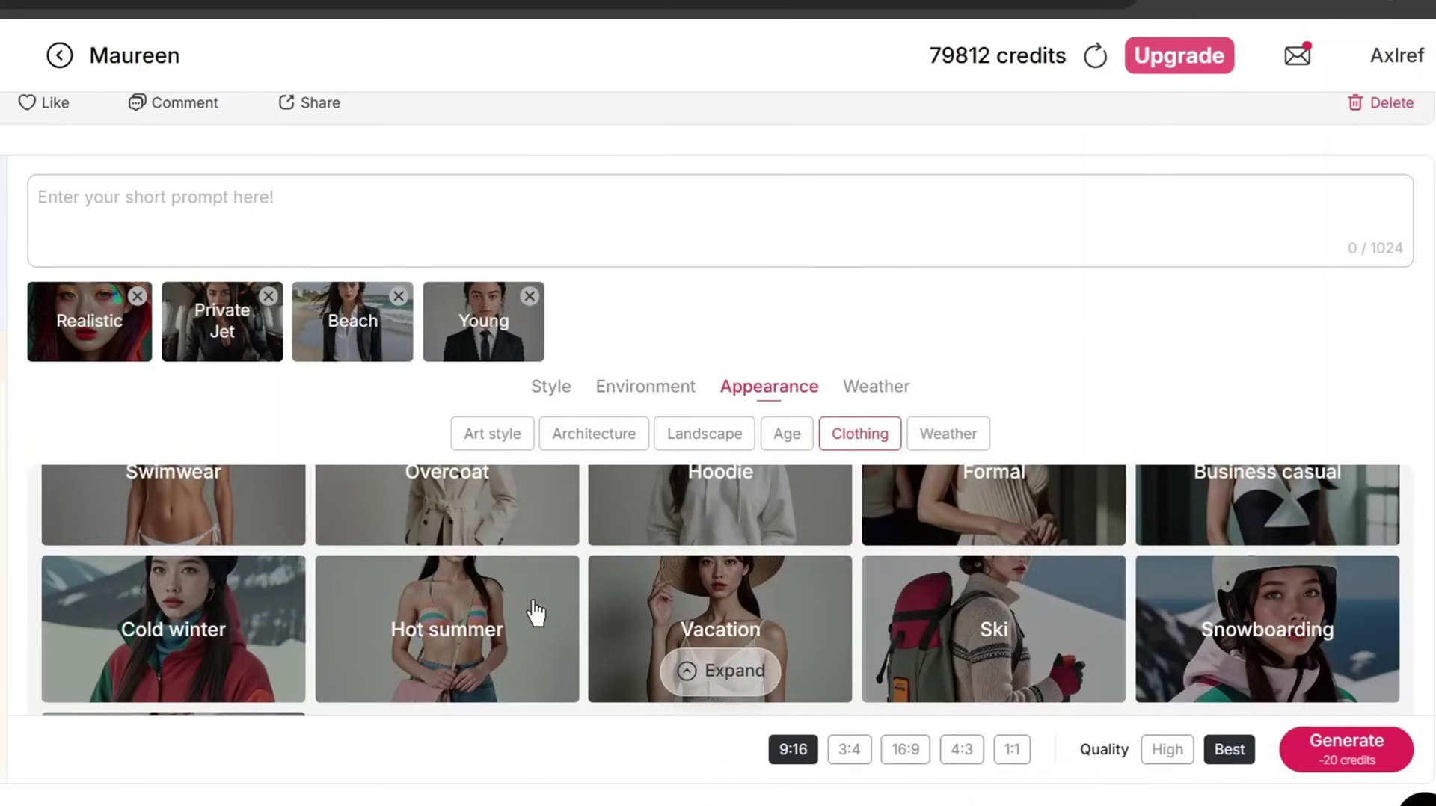
{"action": "left_click", "coordinate": [532, 608]}
{"action": "scroll", "coordinate": [655, 598], "scroll_direction": "down", "scroll_amount": 2}
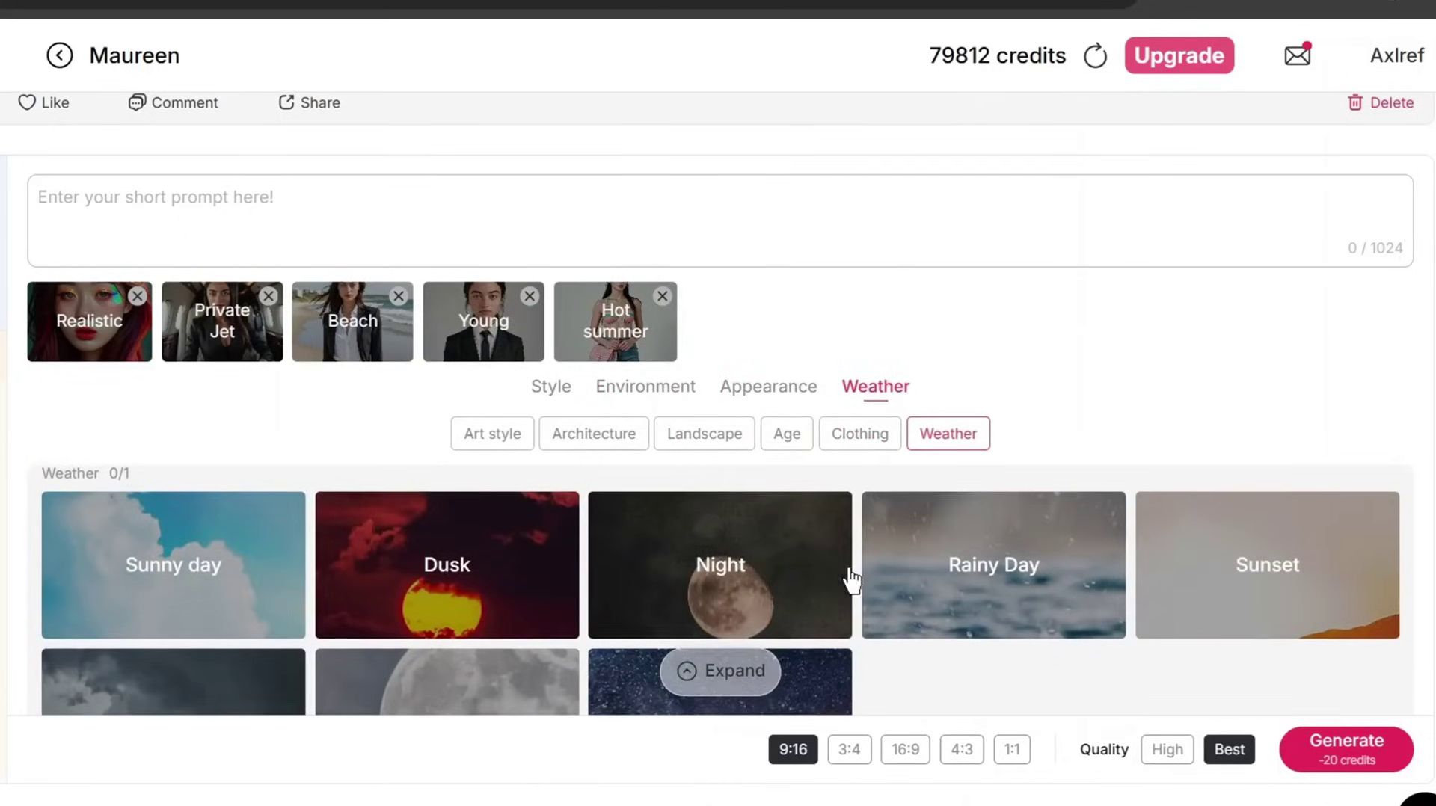
{"action": "left_click", "coordinate": [428, 571]}
{"action": "left_click", "coordinate": [1328, 726]}
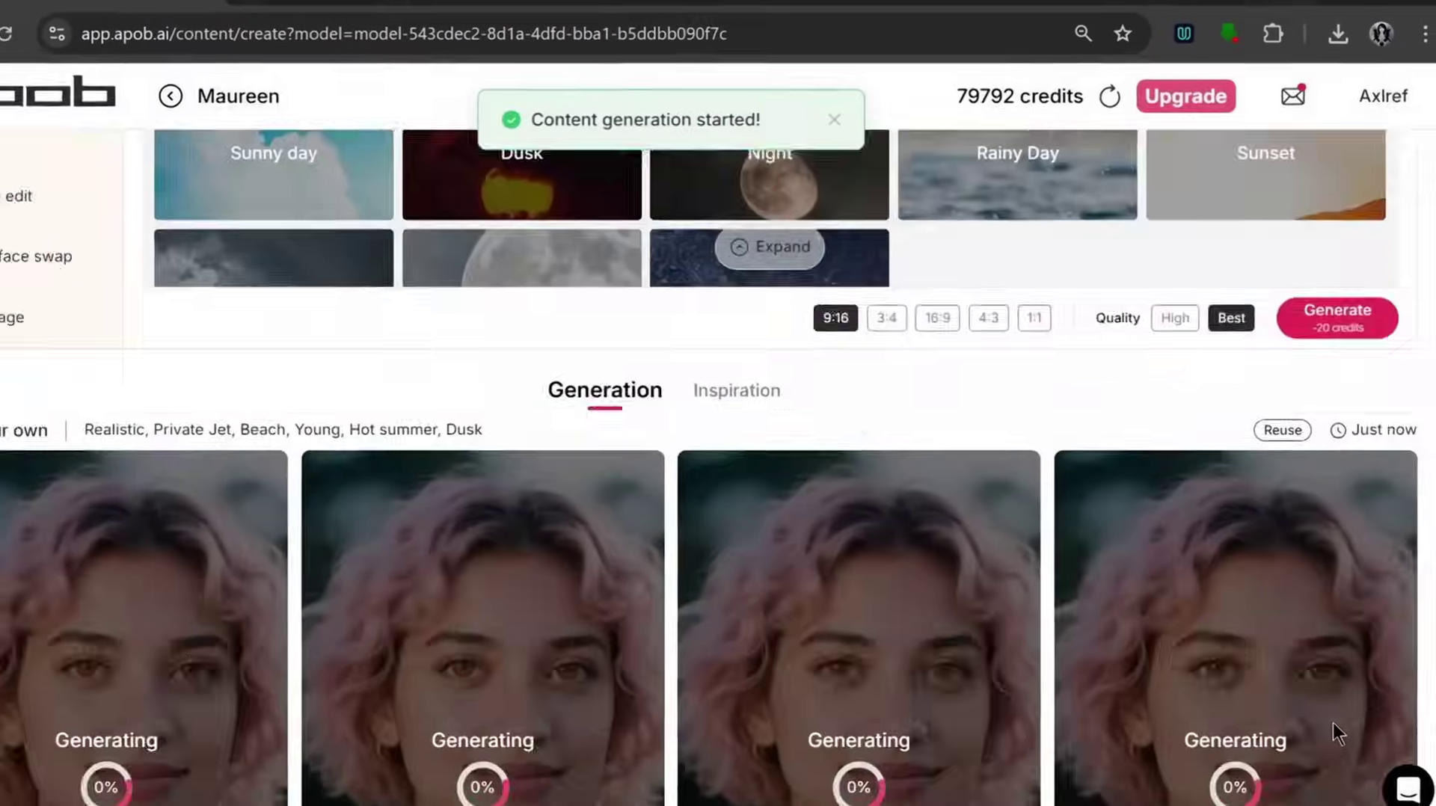
- Preview the first jet photo, the curly-haired photo and the blonde straw-bag photo
{"action": "scroll", "coordinate": [1333, 722], "scroll_direction": "down", "scroll_amount": 4}
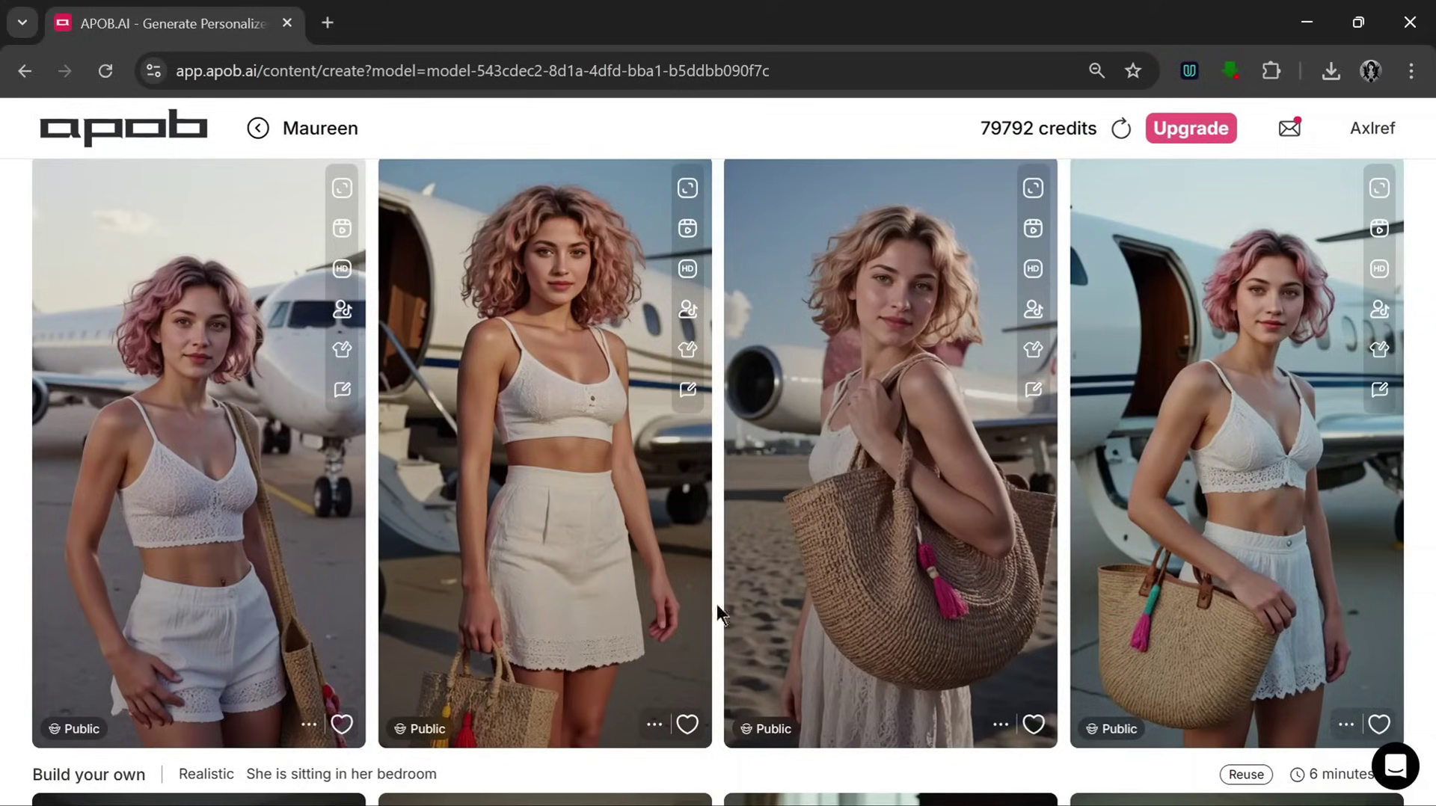
{"action": "left_click", "coordinate": [305, 508]}
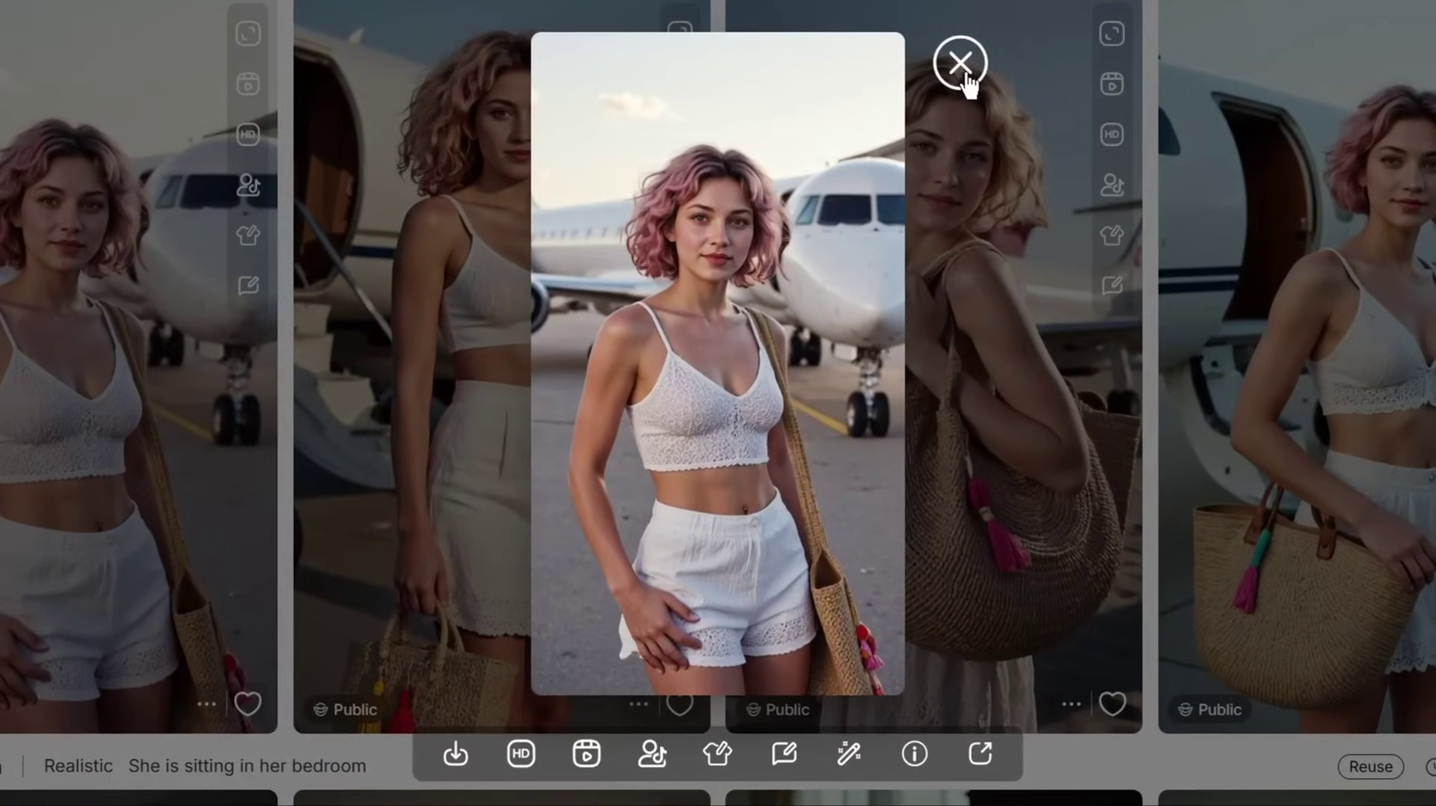
{"action": "left_click", "coordinate": [464, 354]}
{"action": "left_click", "coordinate": [475, 352]}
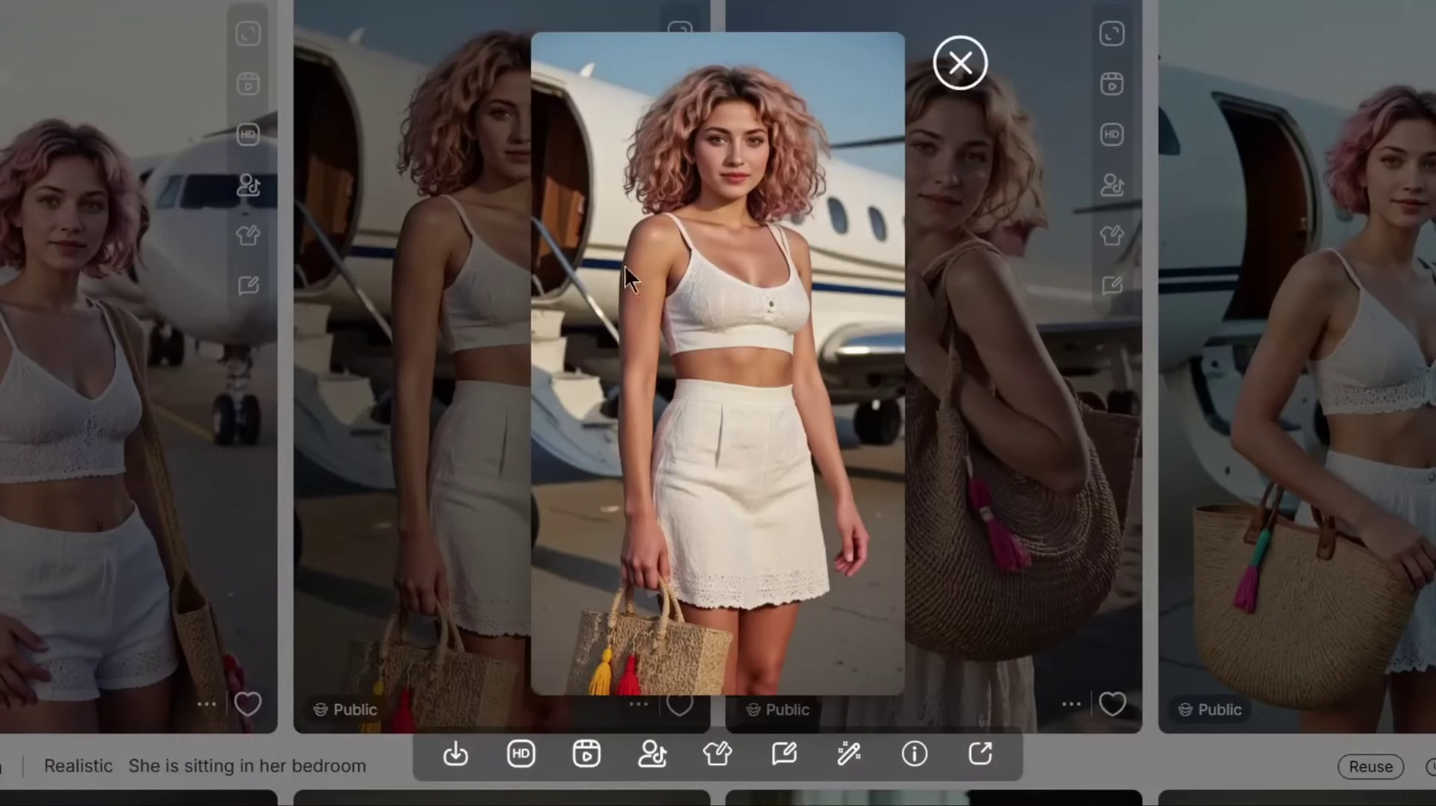
{"action": "left_click", "coordinate": [961, 374]}
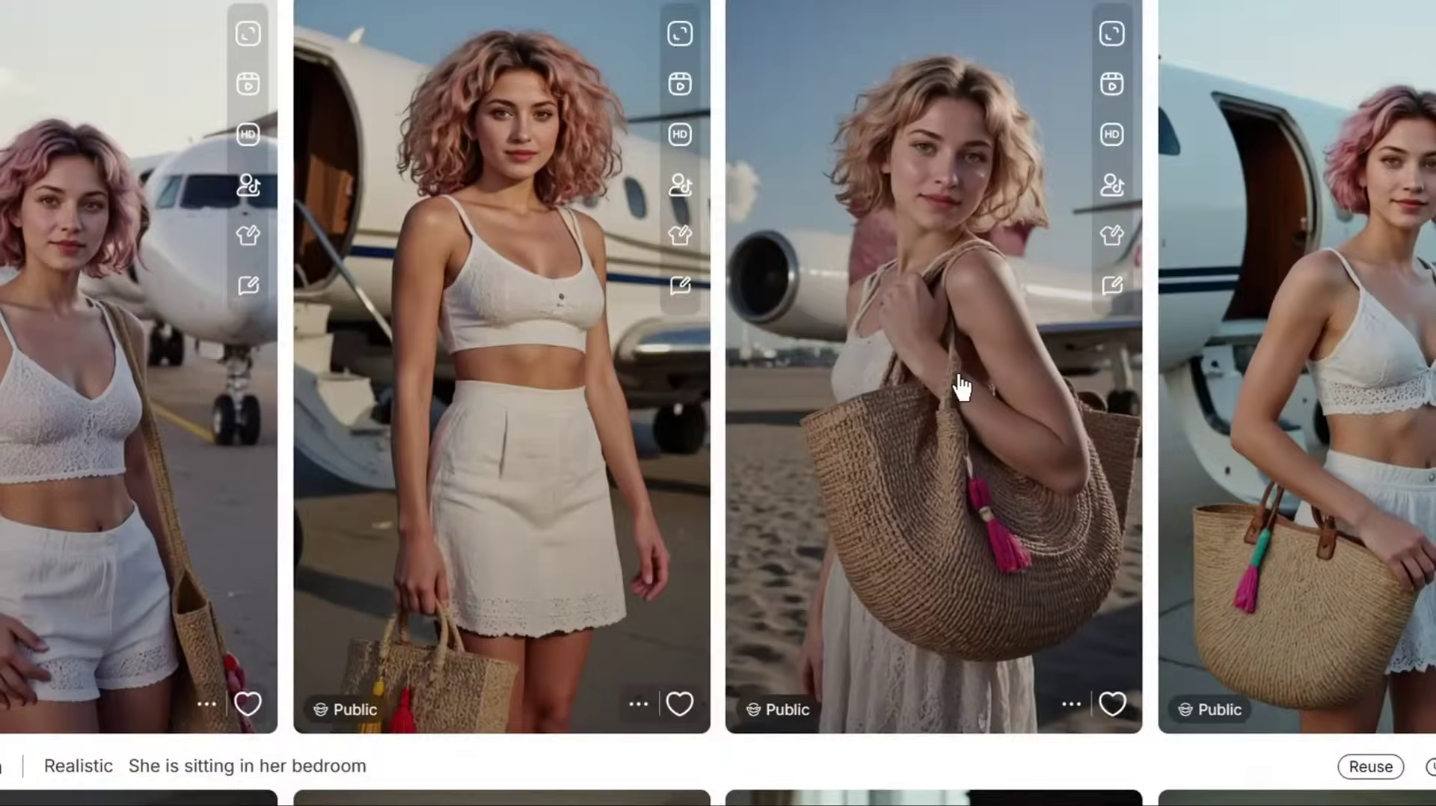
{"action": "left_click", "coordinate": [962, 387]}
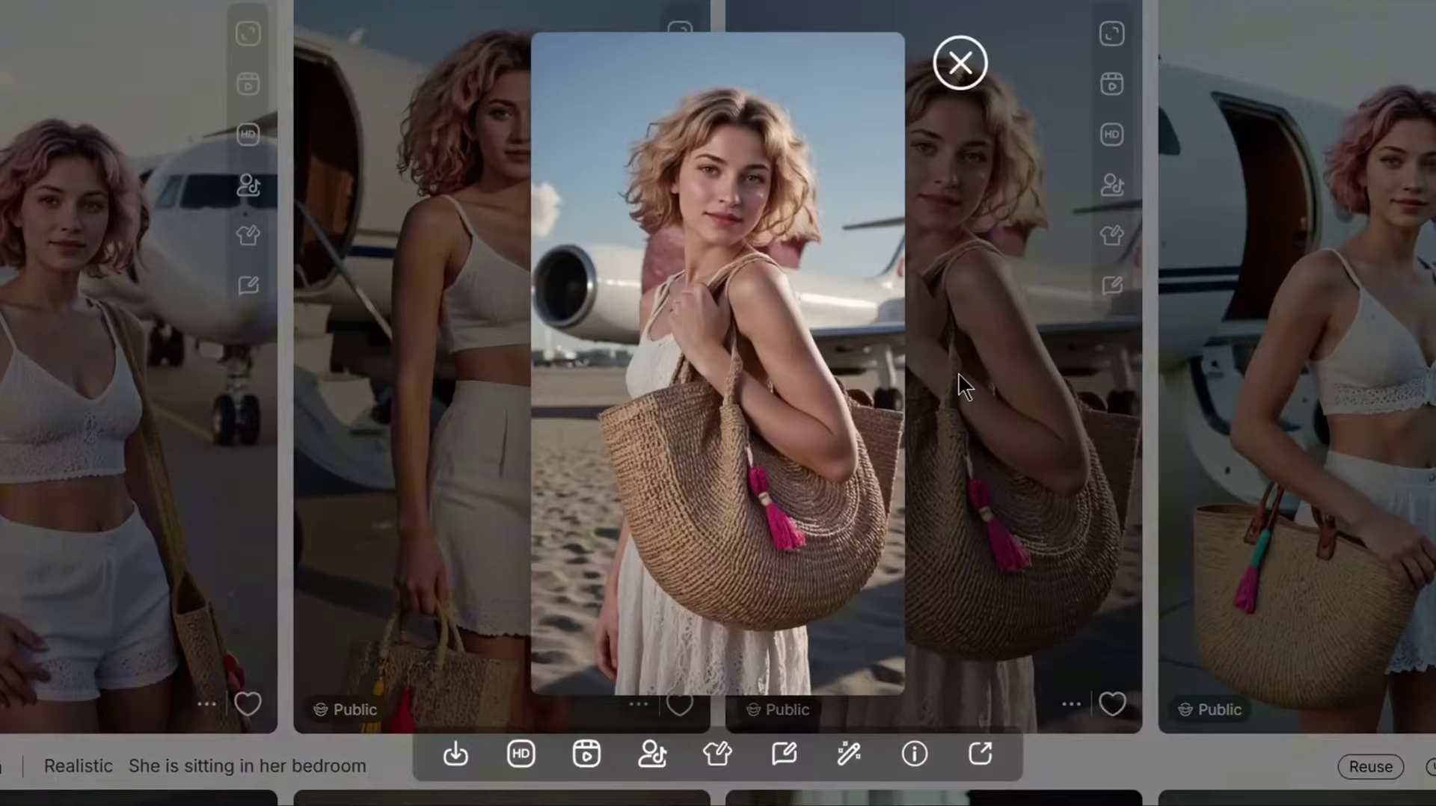
{"action": "left_click", "coordinate": [972, 62]}
- Download the blonde straw-bag jet photo and close its preview
{"action": "left_click", "coordinate": [1284, 357]}
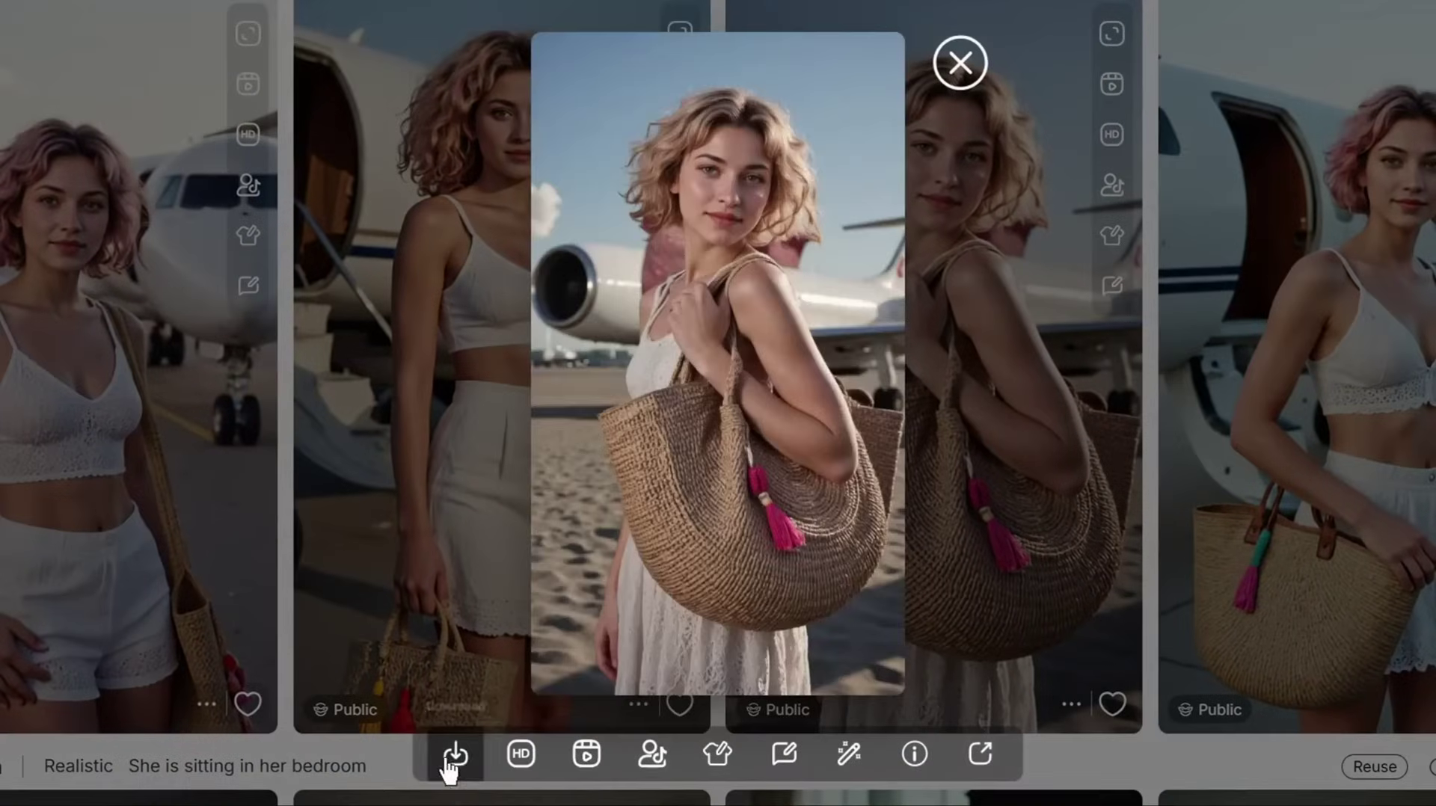
{"action": "left_click", "coordinate": [448, 759]}
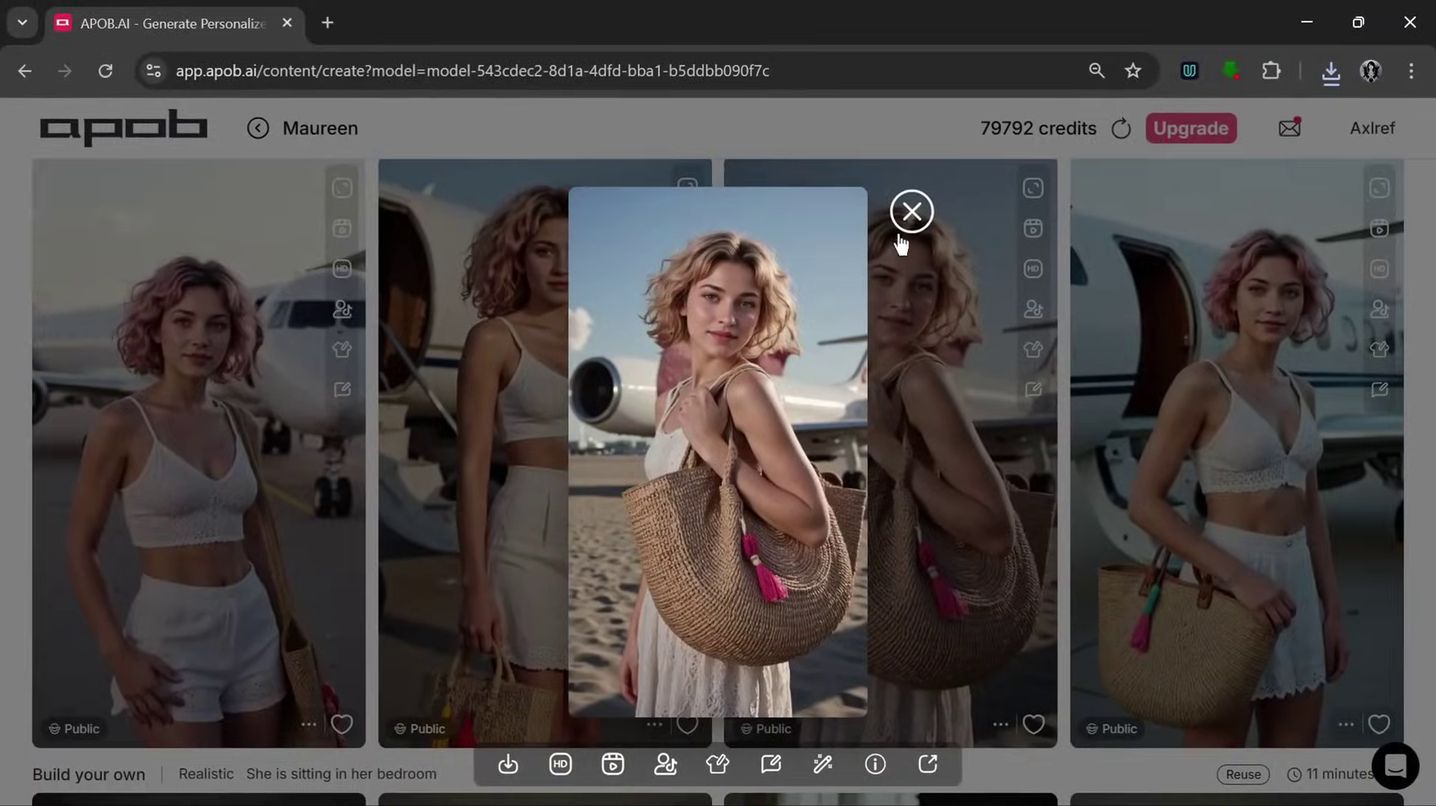
{"action": "left_click", "coordinate": [910, 212]}
{"action": "scroll", "coordinate": [591, 490], "scroll_direction": "up", "scroll_amount": 2}
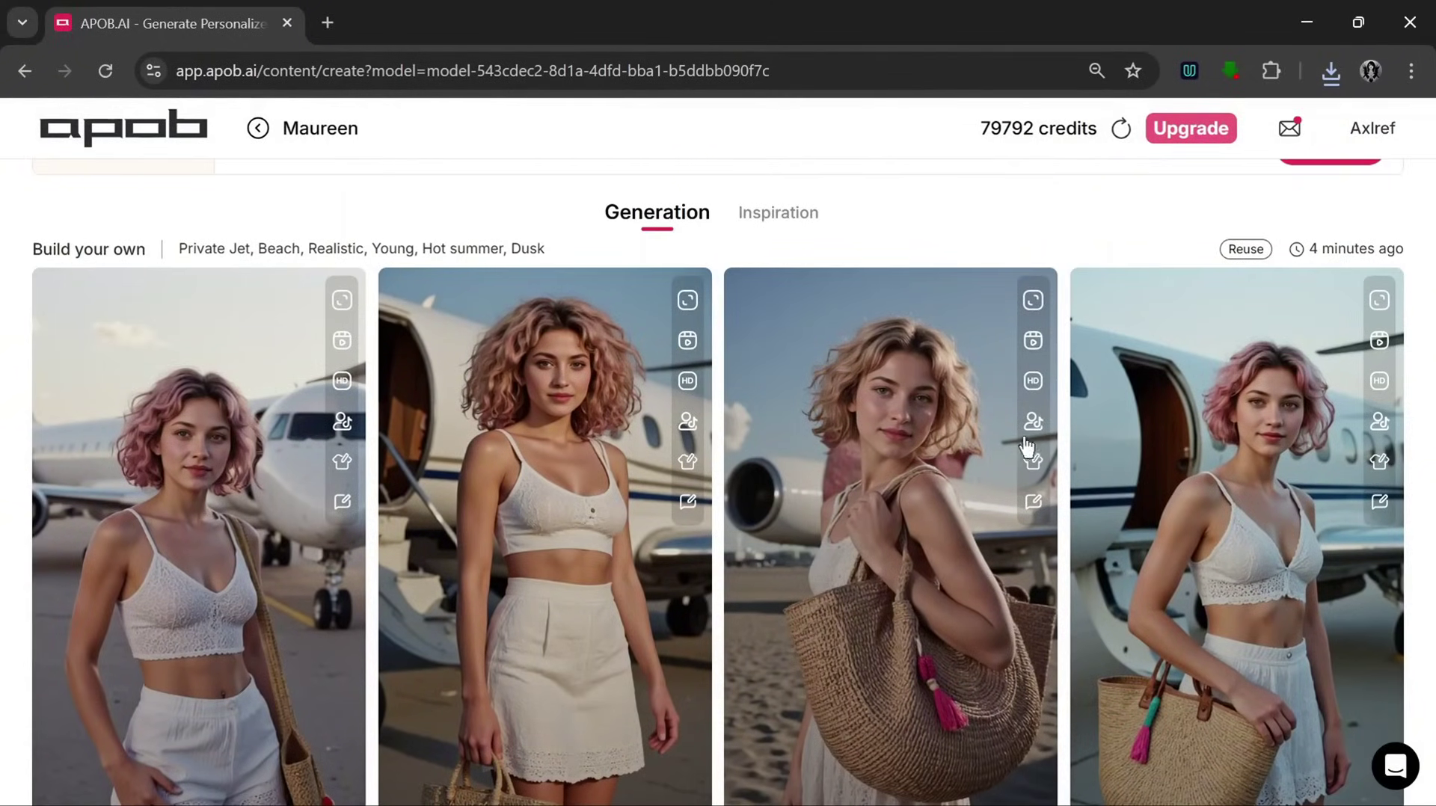
{"action": "scroll", "coordinate": [1190, 505], "scroll_direction": "down", "scroll_amount": 5}
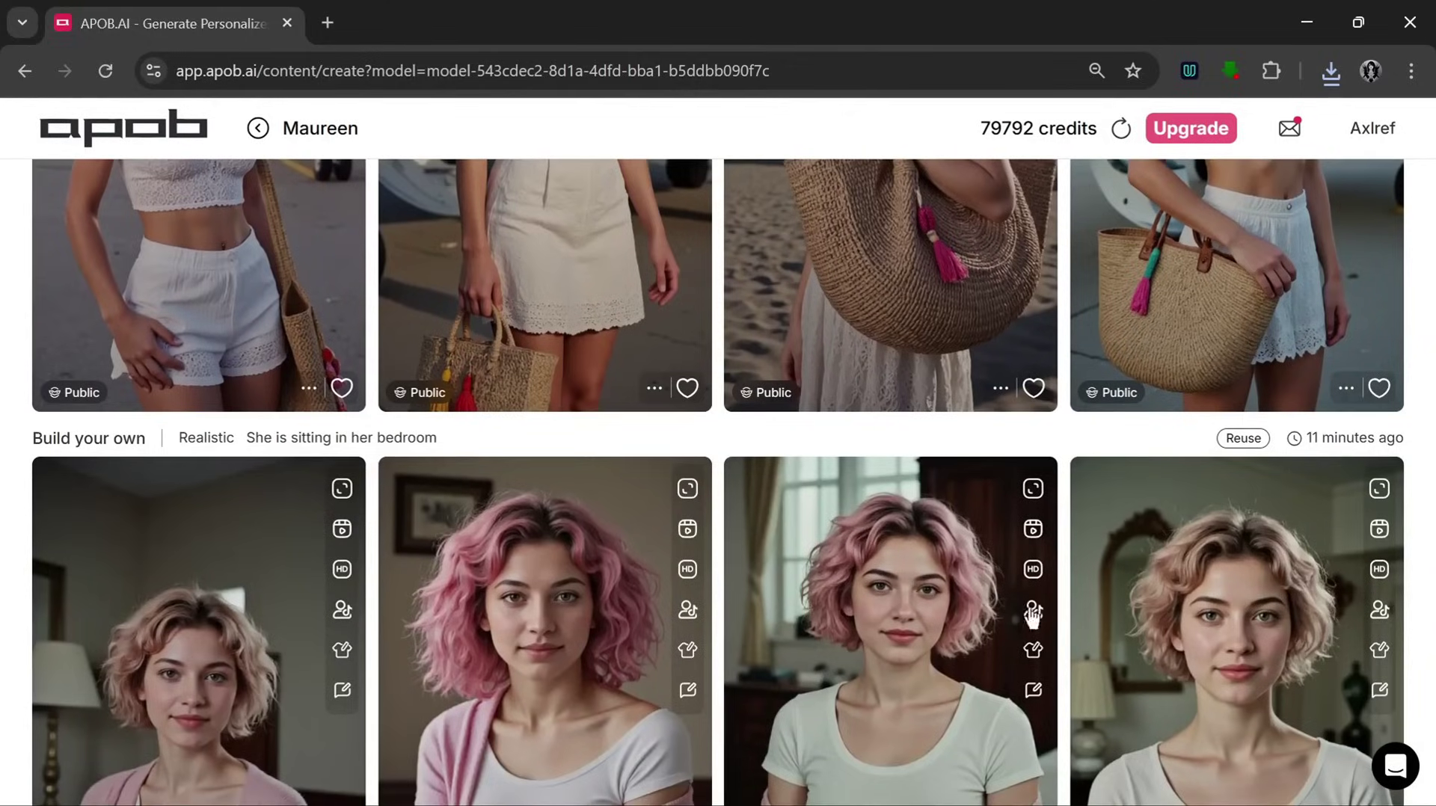
{"action": "scroll", "coordinate": [965, 575], "scroll_direction": "up", "scroll_amount": 10}
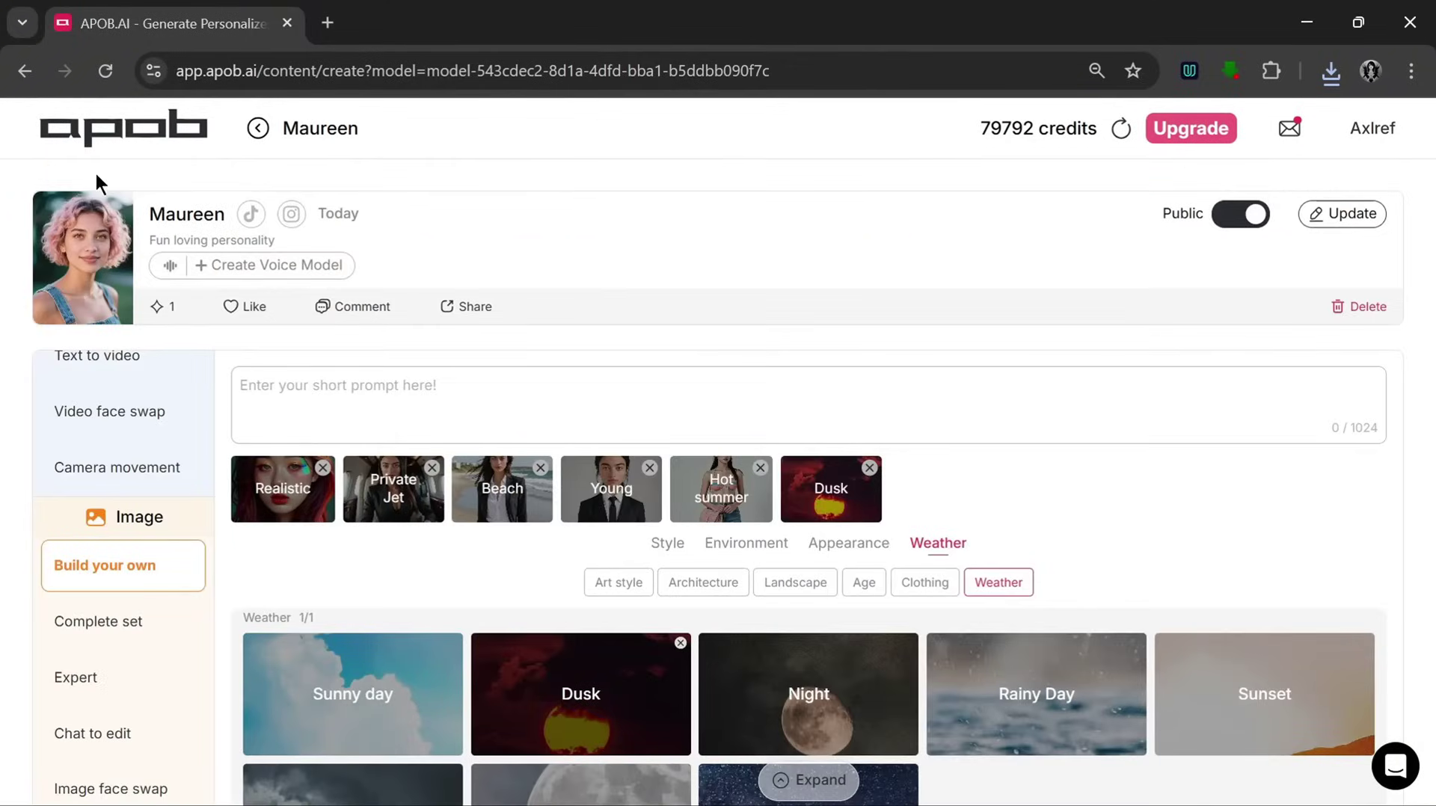
{"action": "scroll", "coordinate": [411, 539], "scroll_direction": "down", "scroll_amount": 6}
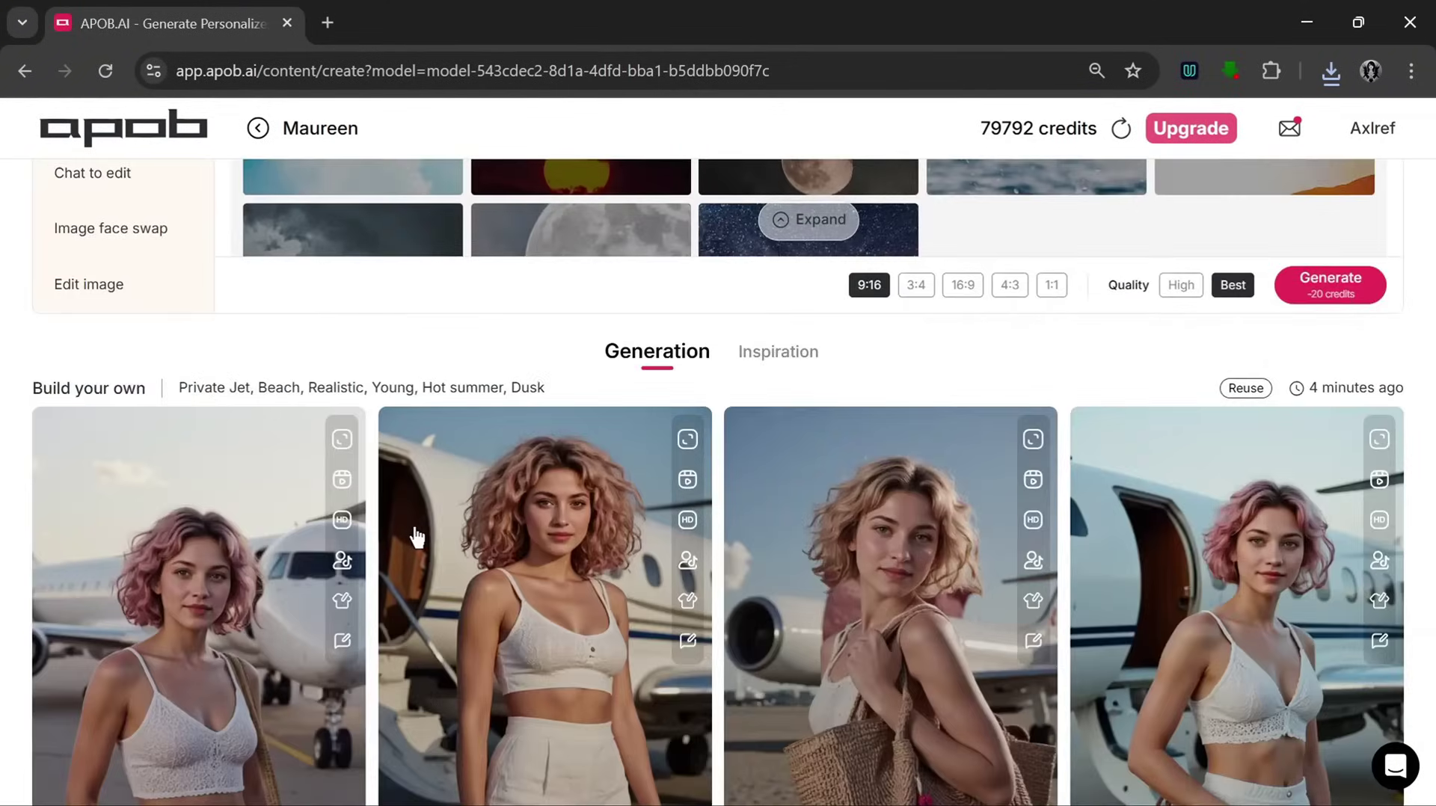
{"action": "scroll", "coordinate": [413, 537], "scroll_direction": "up", "scroll_amount": 5}
- In Chat to edit, upload the straw-bag photo and save it as the base image
{"action": "left_click", "coordinate": [126, 634]}
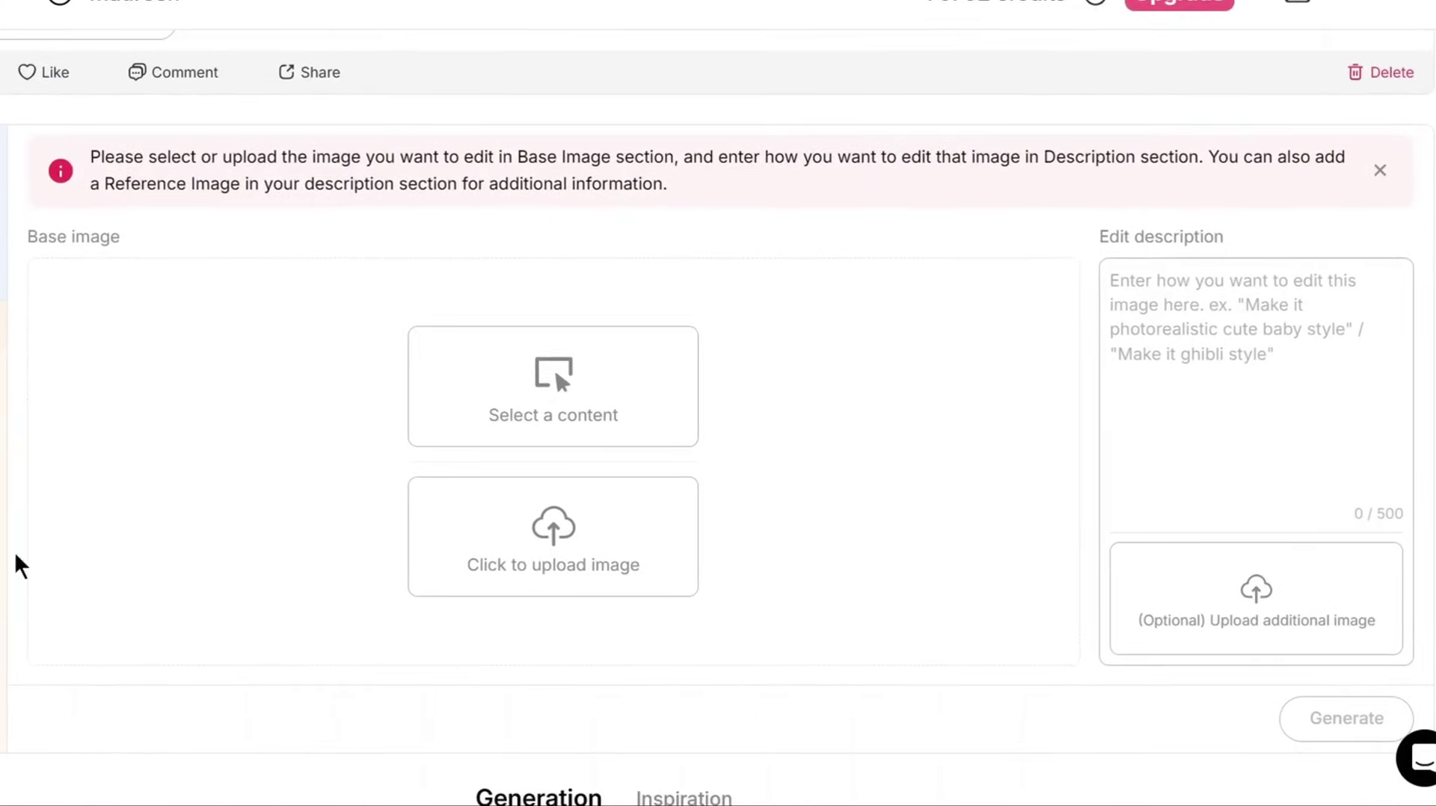
{"action": "scroll", "coordinate": [330, 532], "scroll_direction": "down", "scroll_amount": 5}
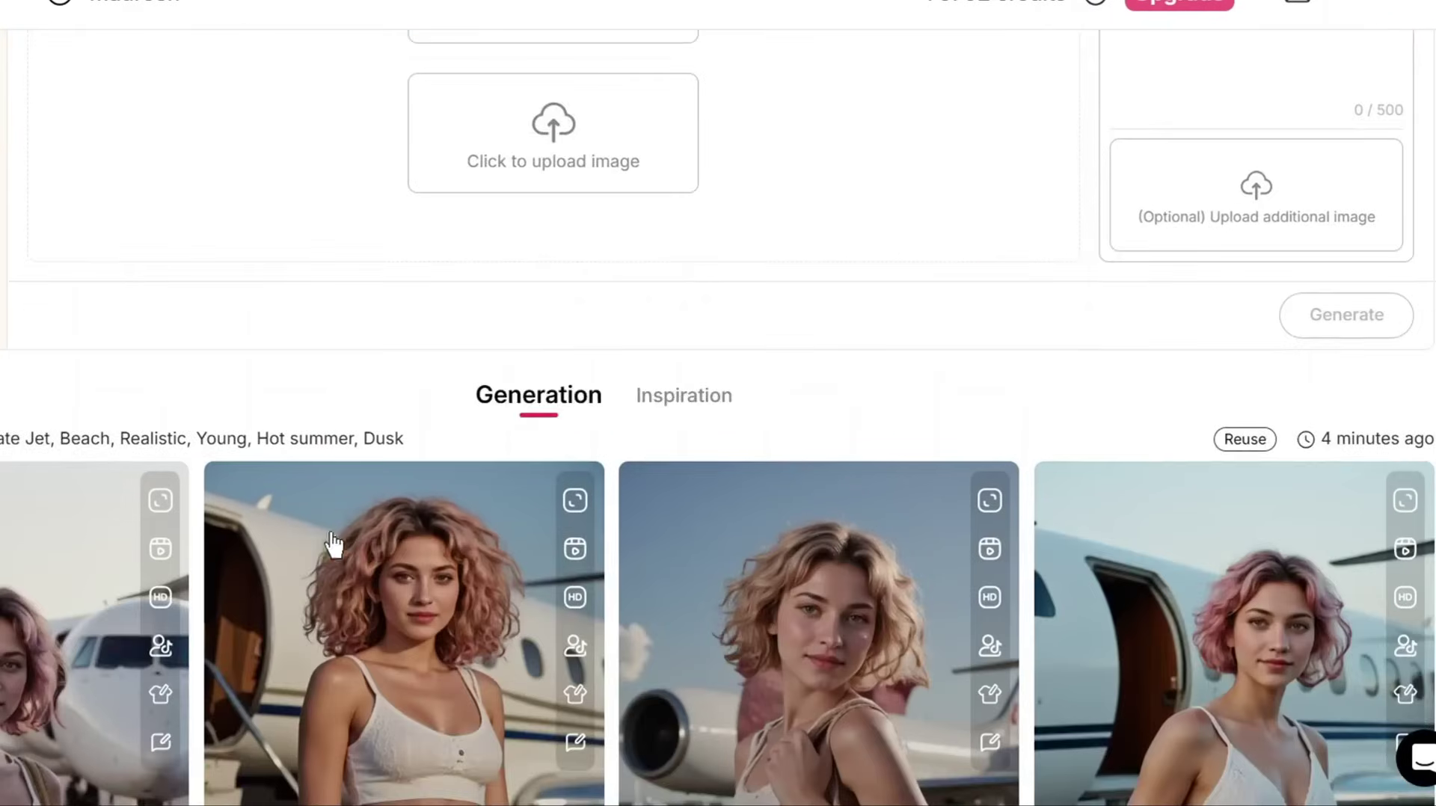
{"action": "scroll", "coordinate": [773, 490], "scroll_direction": "up", "scroll_amount": 6}
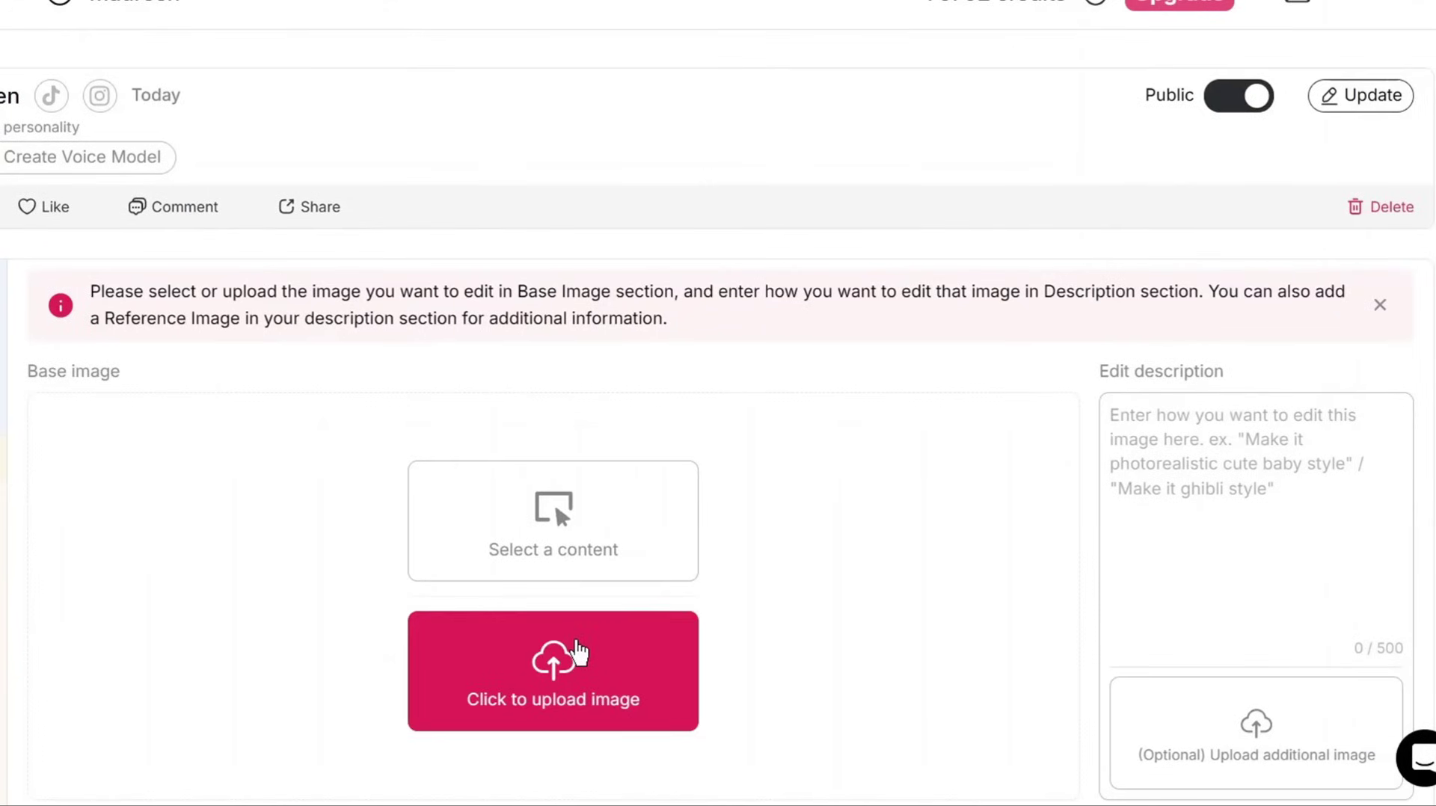
{"action": "left_click", "coordinate": [579, 654]}
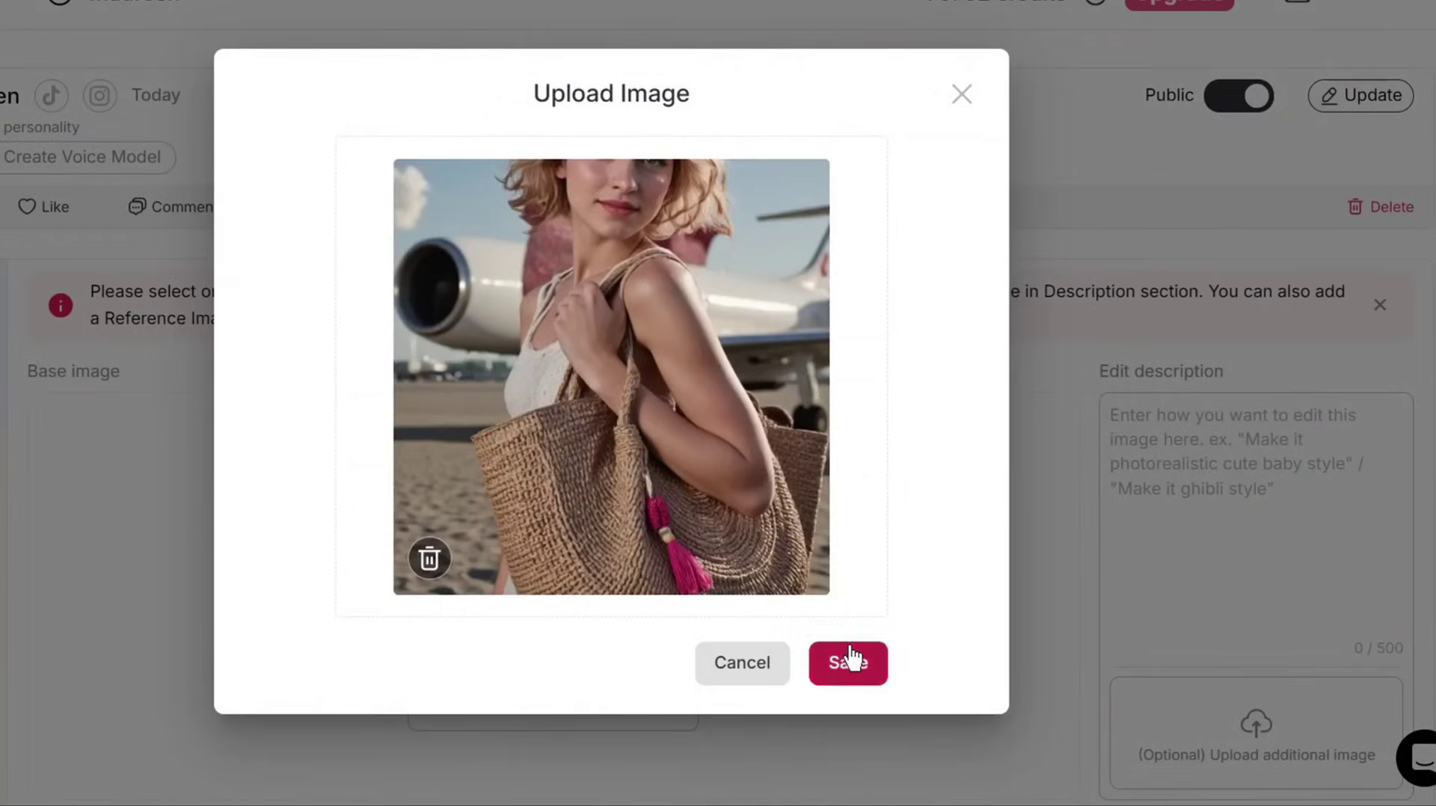
{"action": "left_click", "coordinate": [849, 650]}
- Enter 'She is wearing sunglasses' as the edit description and generate the edit
{"action": "scroll", "coordinate": [1052, 569], "scroll_direction": "down", "scroll_amount": 2}
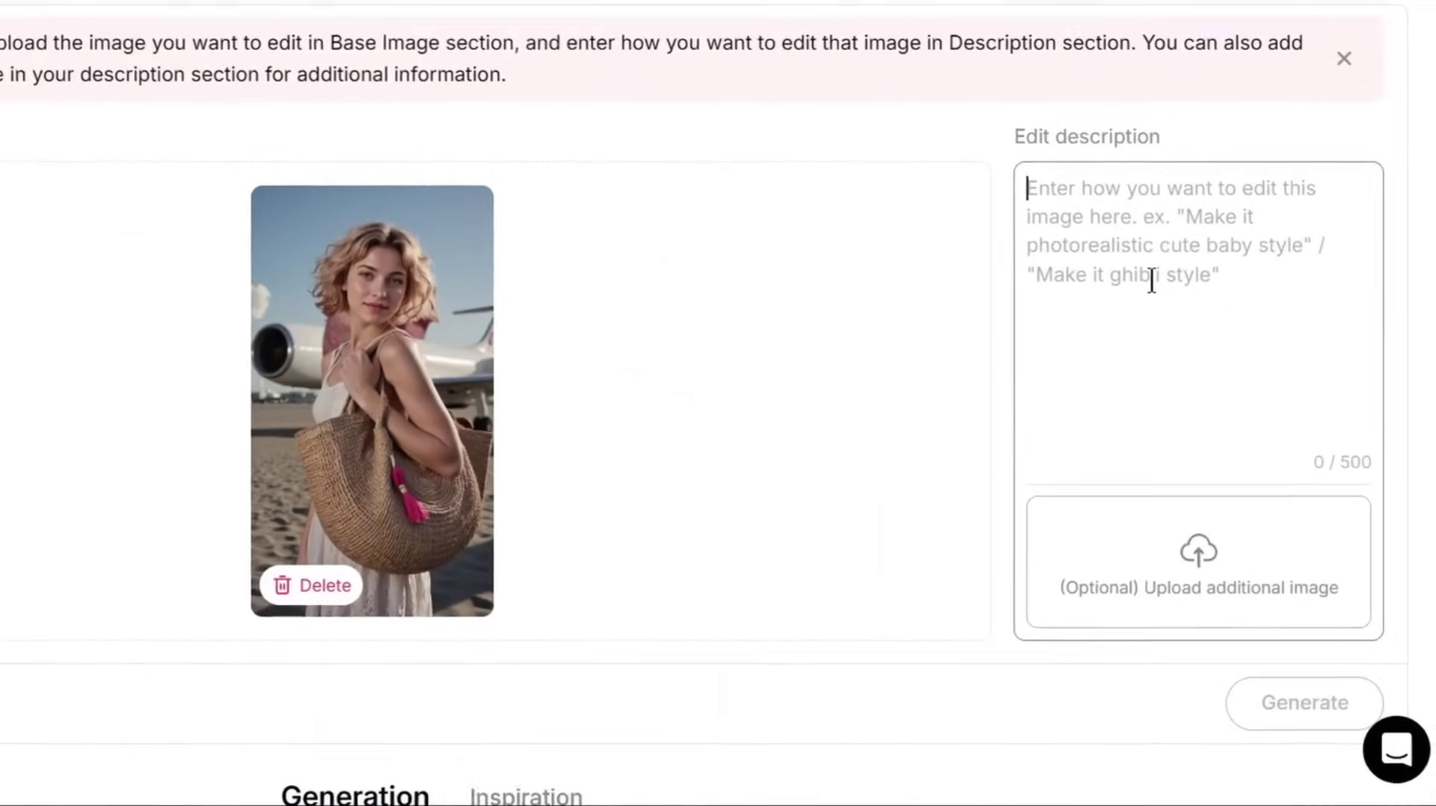
{"action": "type", "text": "She is wearing"}
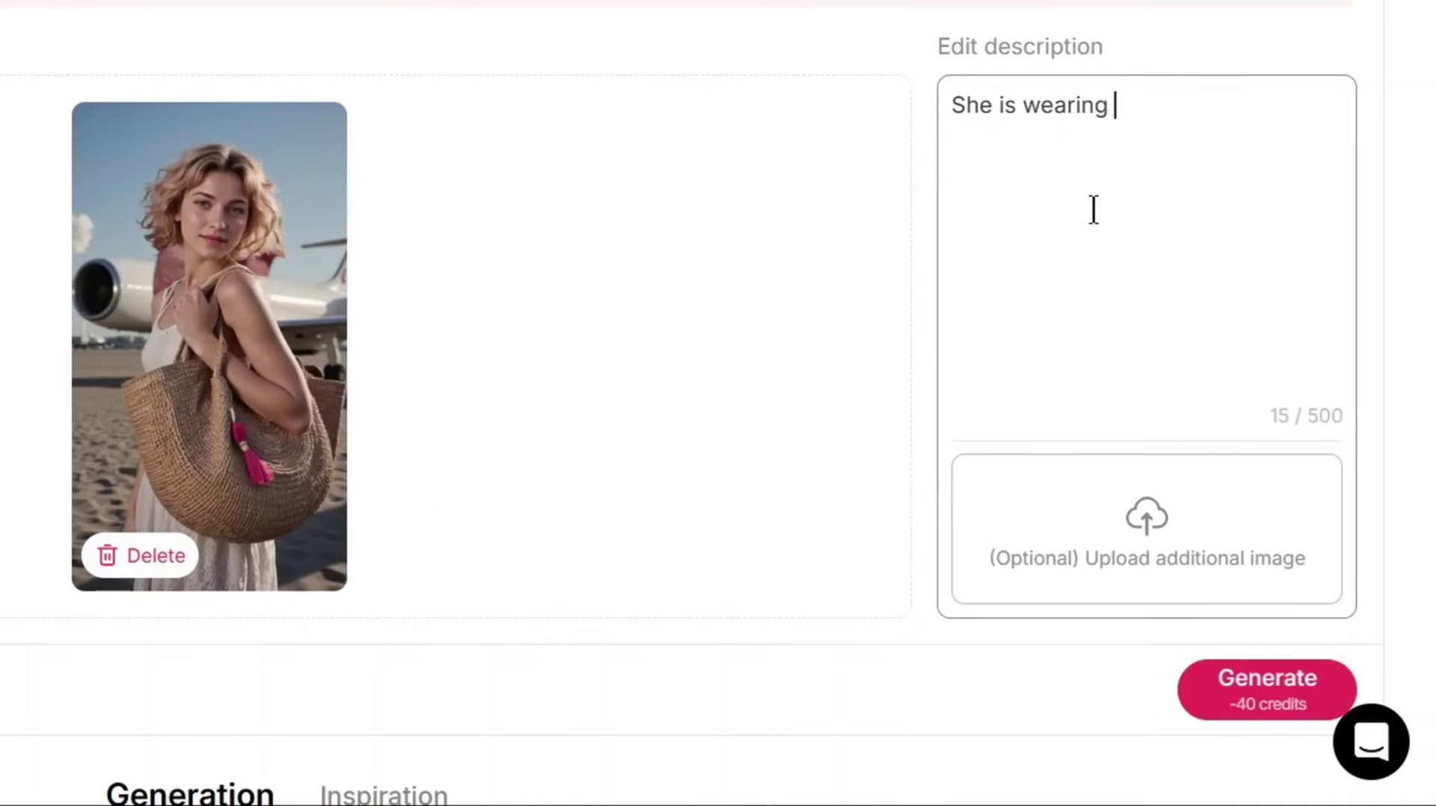
{"action": "type", "text": " sunglasses"}
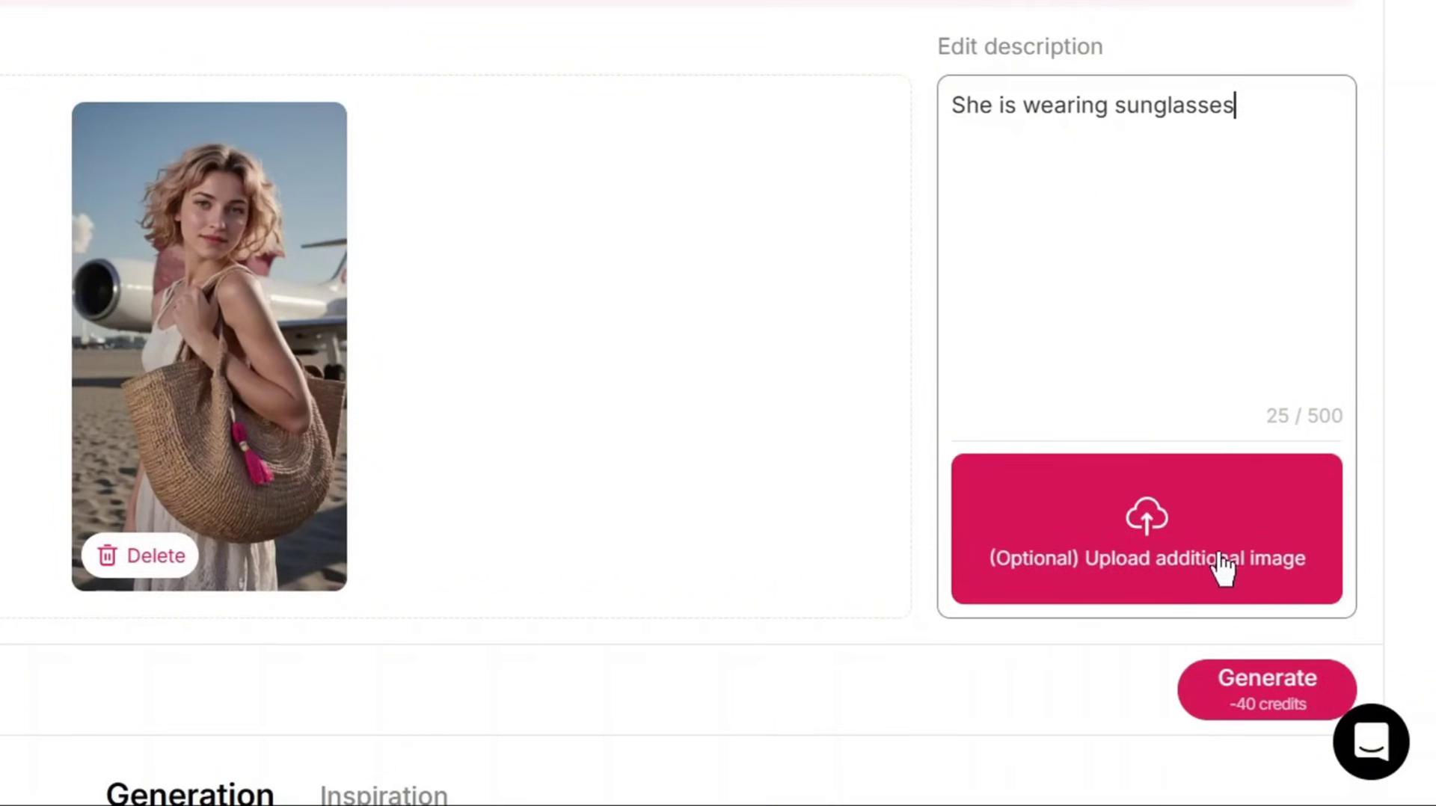
{"action": "scroll", "coordinate": [1167, 550], "scroll_direction": "down", "scroll_amount": 3}
{"action": "left_click", "coordinate": [1240, 537]}
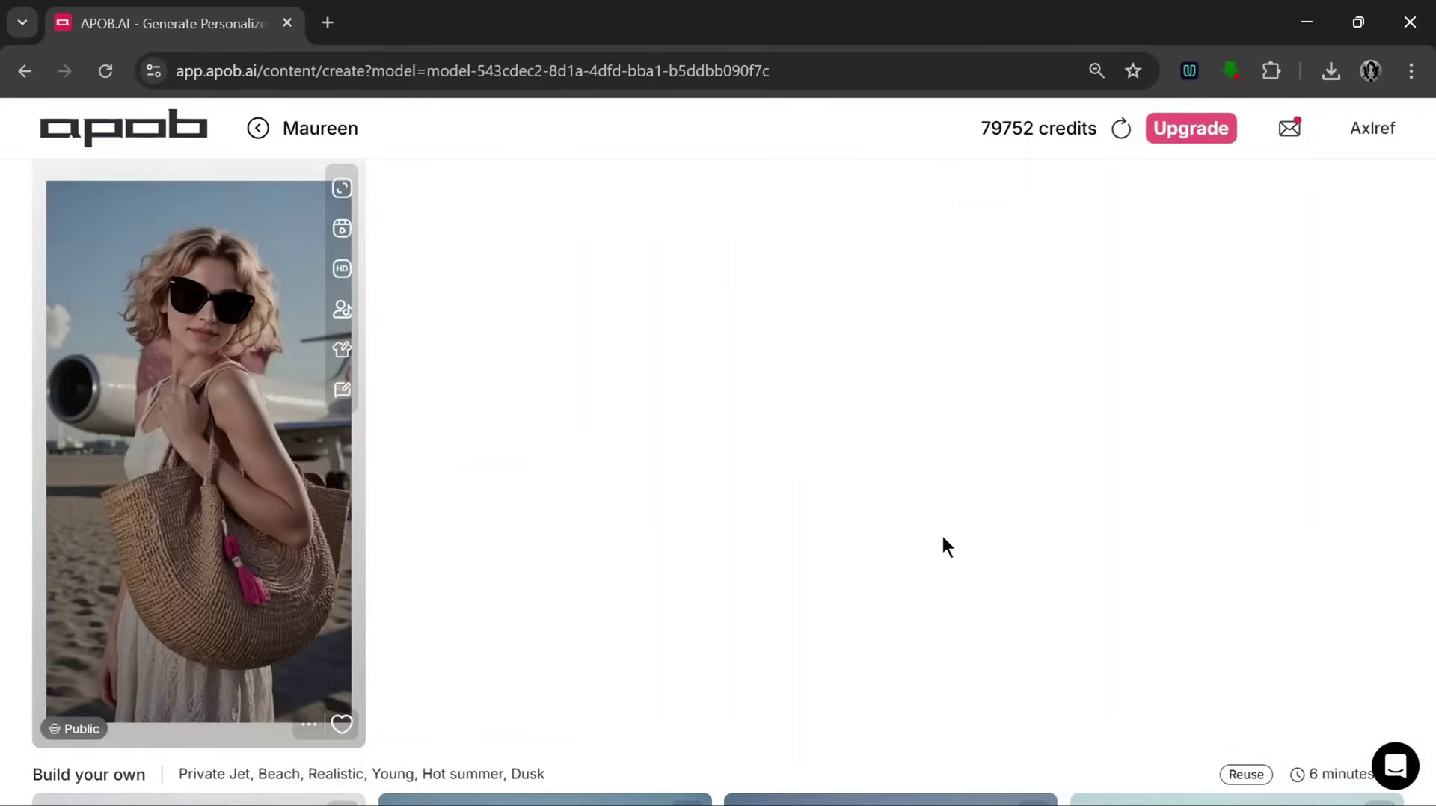
- Download the edited sunglasses photo and go back to the Chat to edit workspace
{"action": "left_click", "coordinate": [272, 524]}
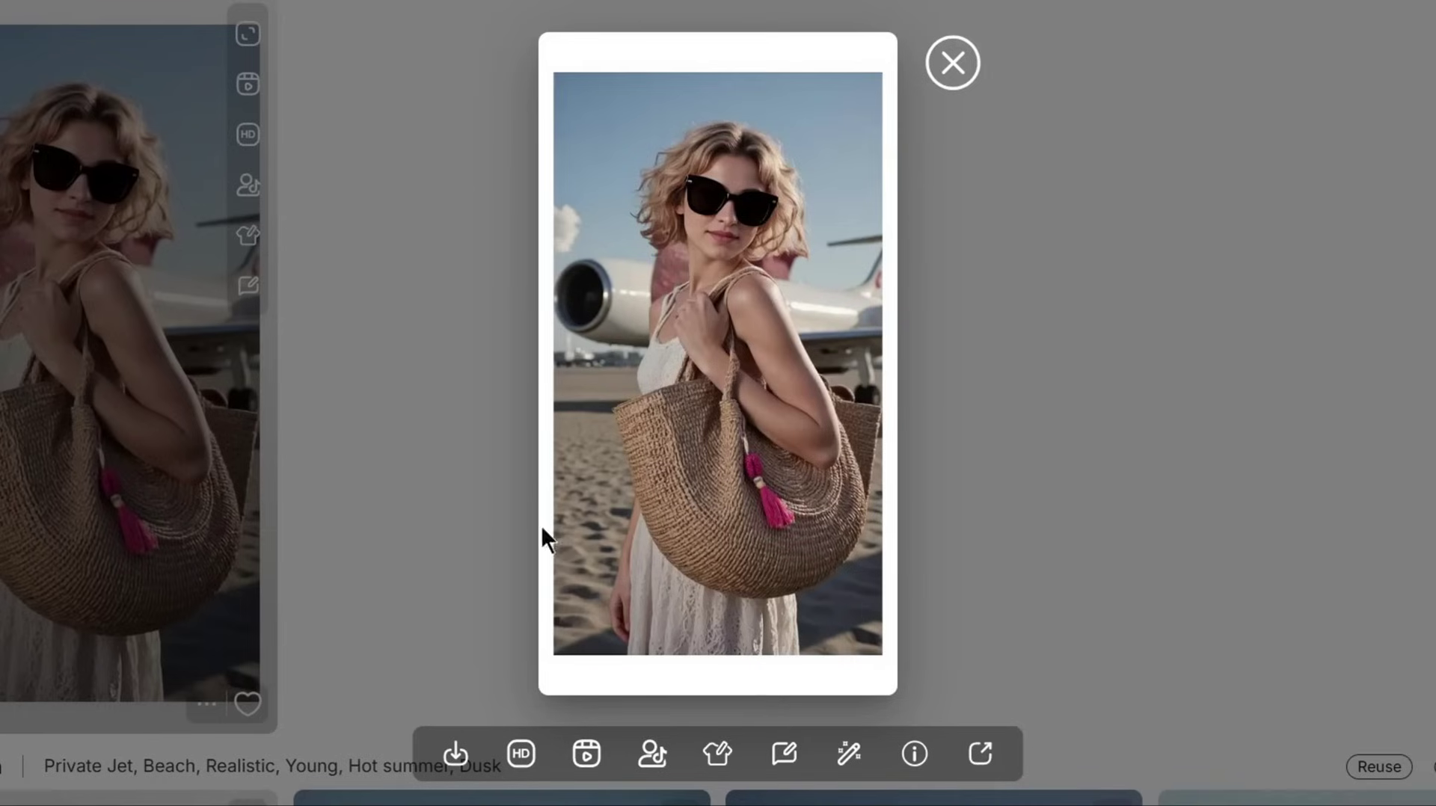
{"action": "left_click", "coordinate": [455, 756]}
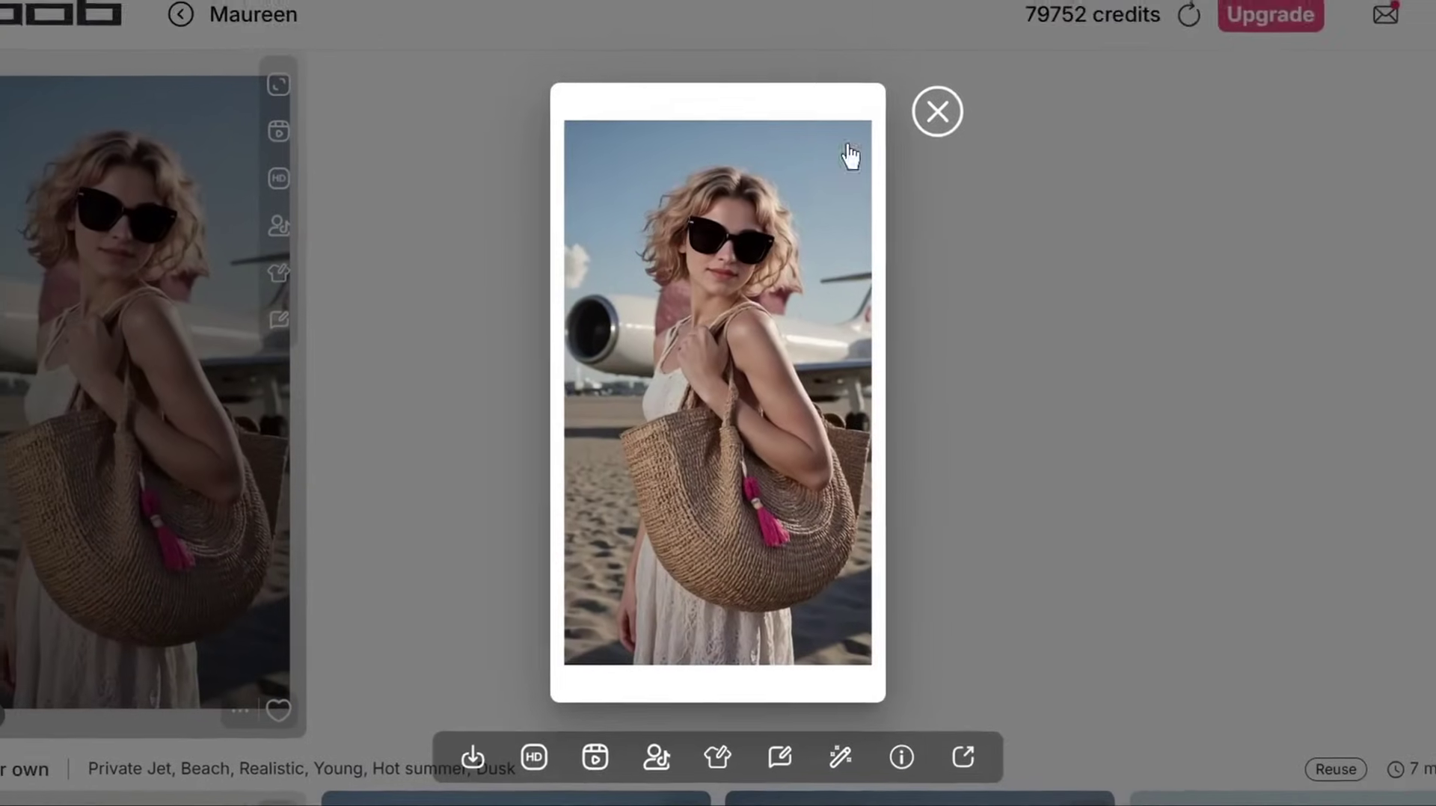
{"action": "left_click", "coordinate": [925, 144]}
{"action": "left_click", "coordinate": [325, 372]}
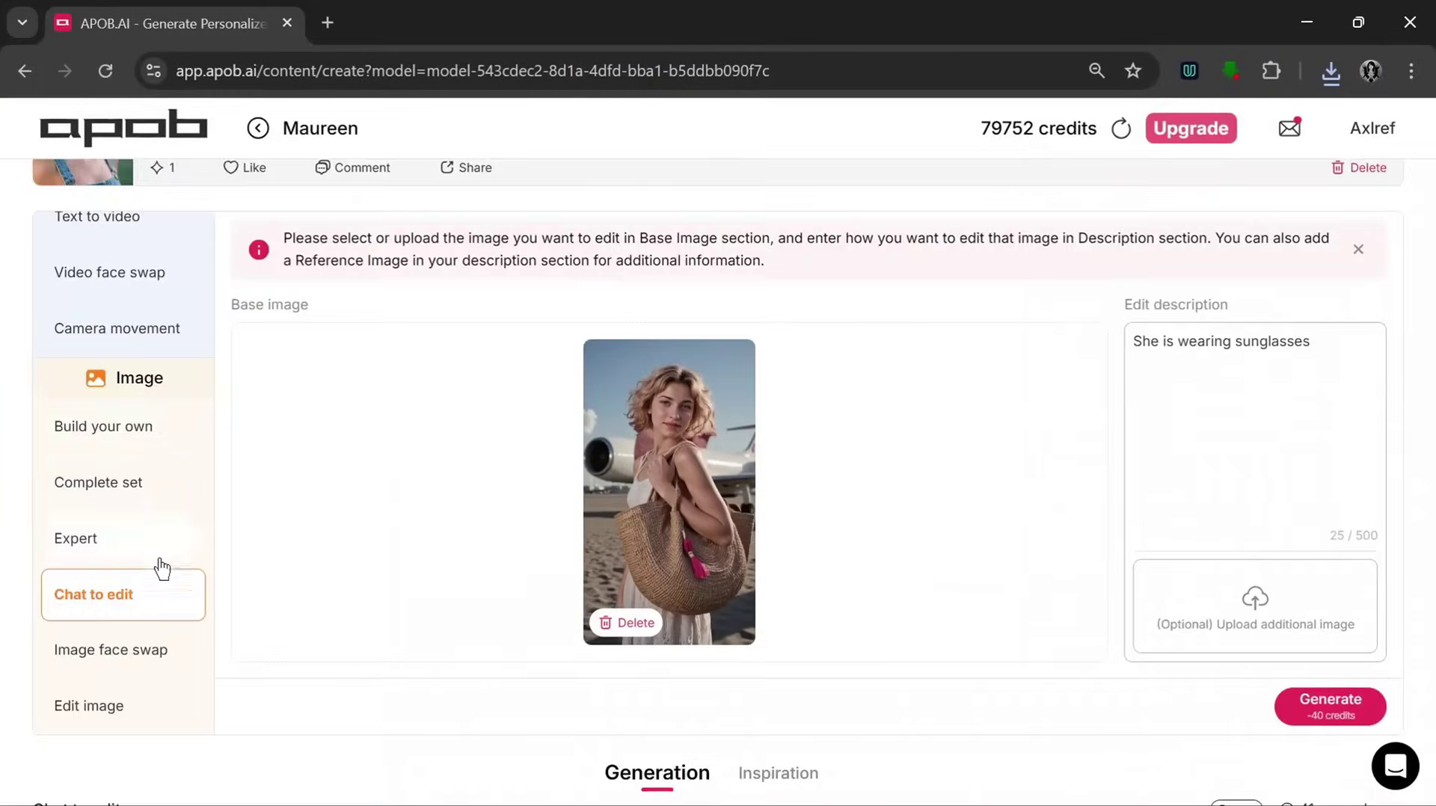
{"action": "scroll", "coordinate": [187, 576], "scroll_direction": "down", "scroll_amount": 2}
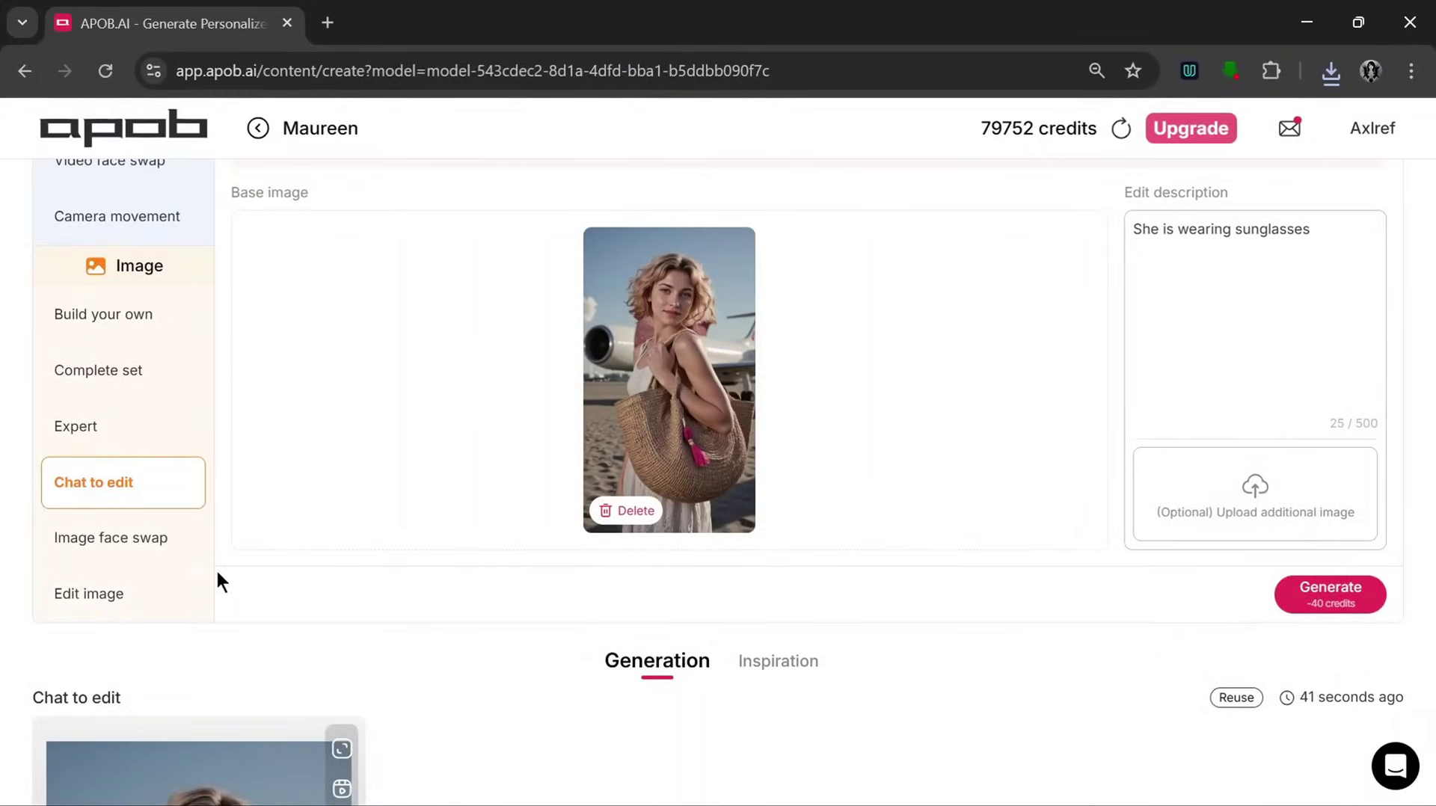
{"action": "scroll", "coordinate": [396, 647], "scroll_direction": "down", "scroll_amount": 2}
{"action": "scroll", "coordinate": [270, 568], "scroll_direction": "up", "scroll_amount": 3}
{"action": "scroll", "coordinate": [176, 506], "scroll_direction": "up", "scroll_amount": 4}
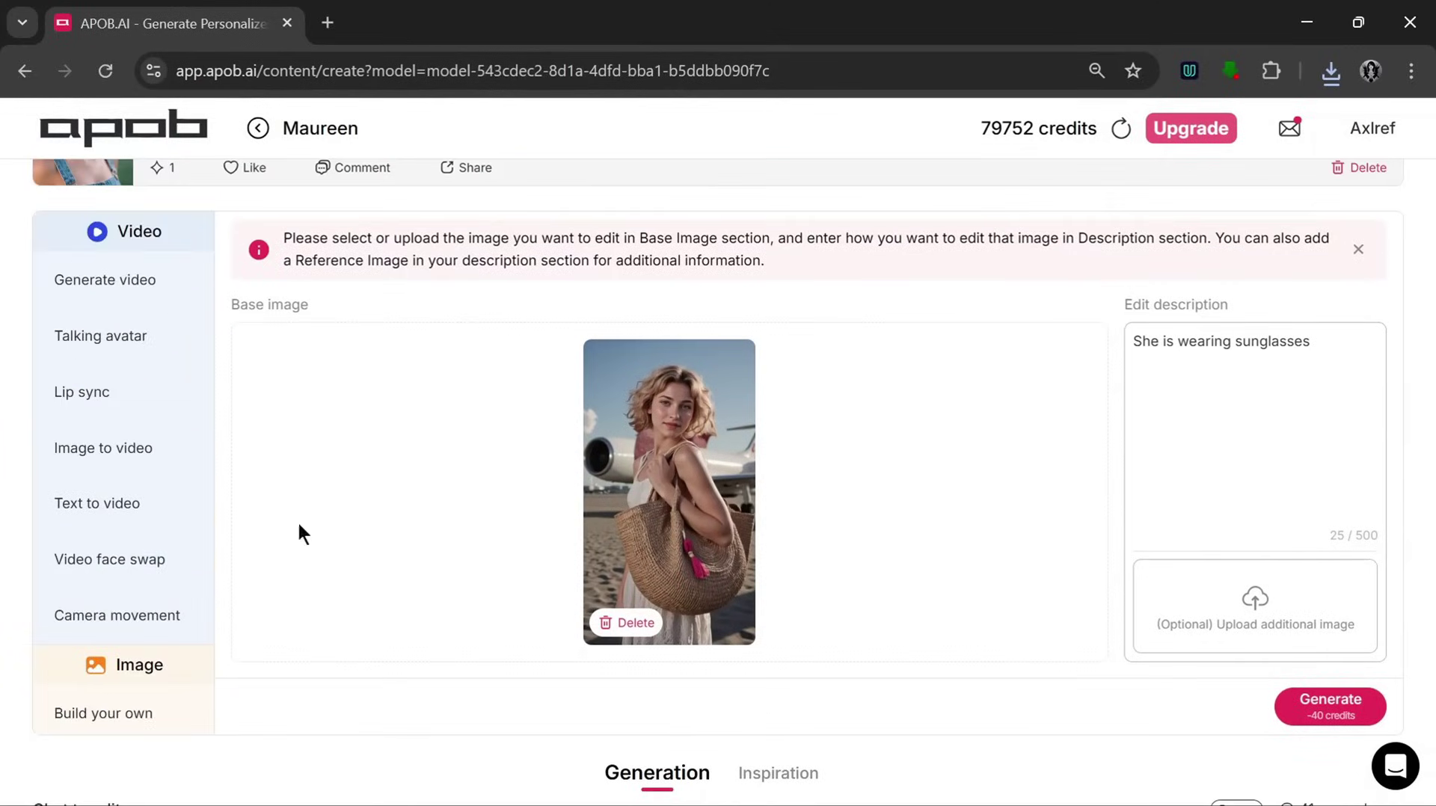
{"action": "scroll", "coordinate": [156, 560], "scroll_direction": "up", "scroll_amount": 2}
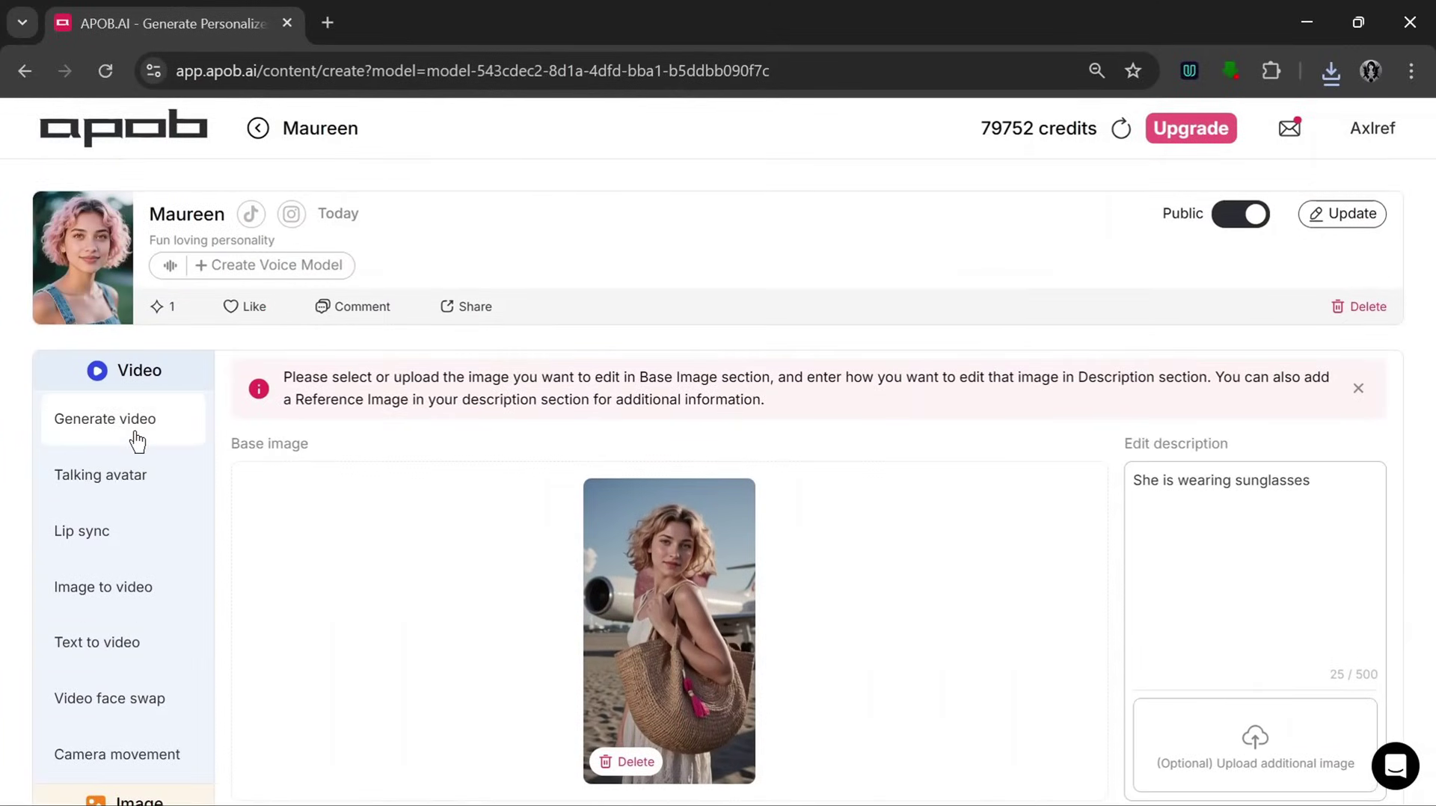
- Start new audio in Generate video with the script 'Hey, come and join me in my vacation.'
{"action": "left_click", "coordinate": [137, 434]}
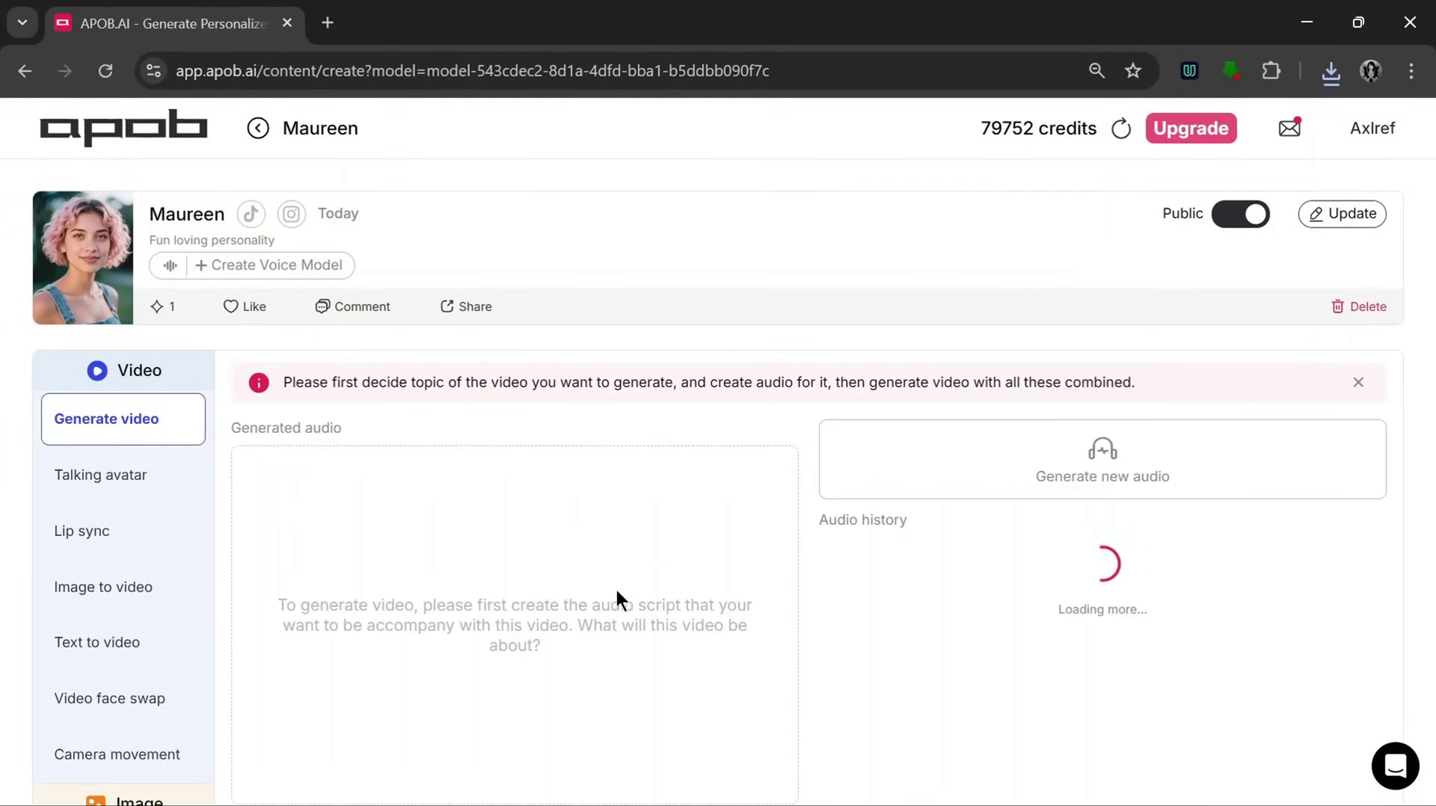
{"action": "scroll", "coordinate": [616, 595], "scroll_direction": "down", "scroll_amount": 3}
{"action": "scroll", "coordinate": [603, 596], "scroll_direction": "up", "scroll_amount": 2}
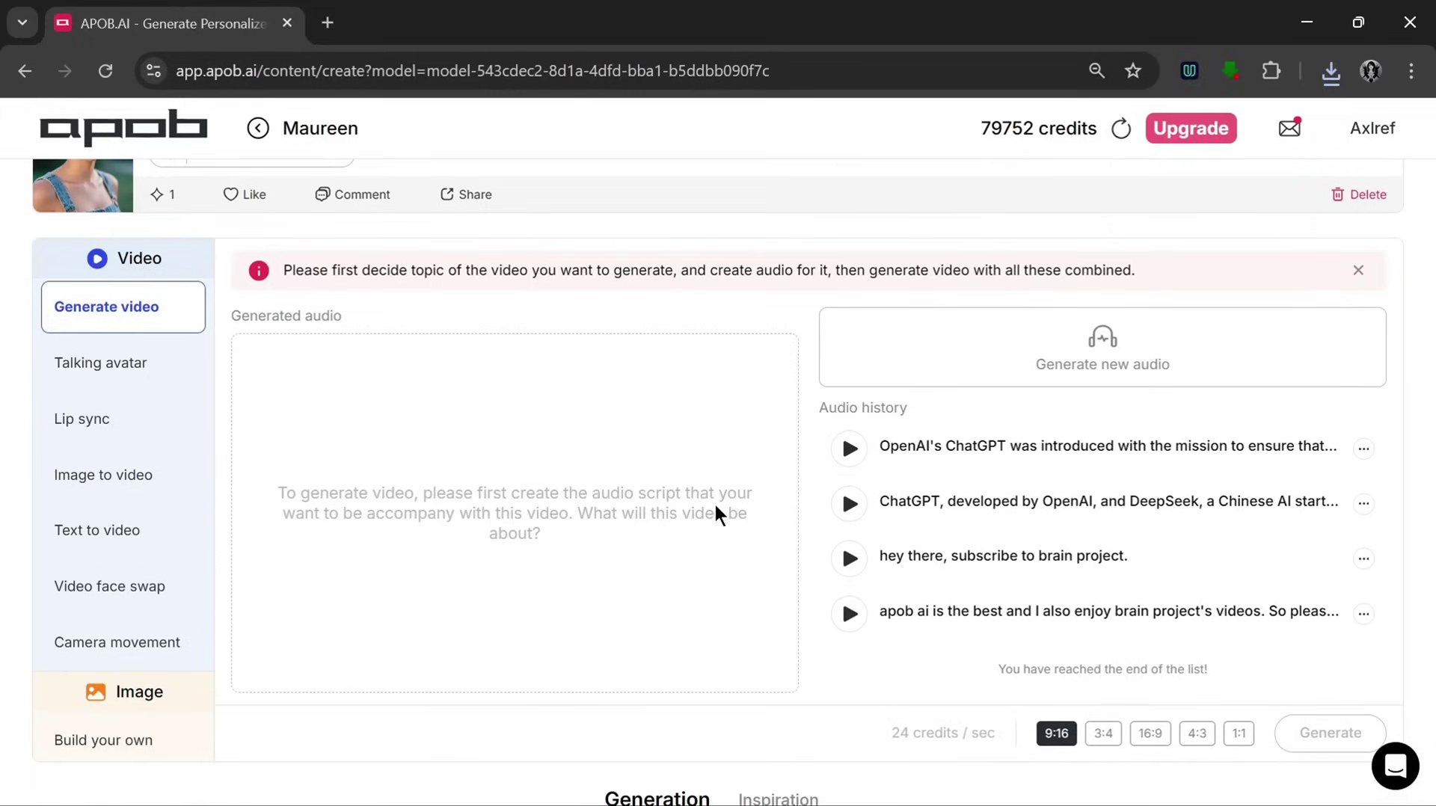
{"action": "scroll", "coordinate": [696, 513], "scroll_direction": "down", "scroll_amount": 2}
{"action": "scroll", "coordinate": [658, 494], "scroll_direction": "up", "scroll_amount": 2}
{"action": "left_click", "coordinate": [1056, 345]}
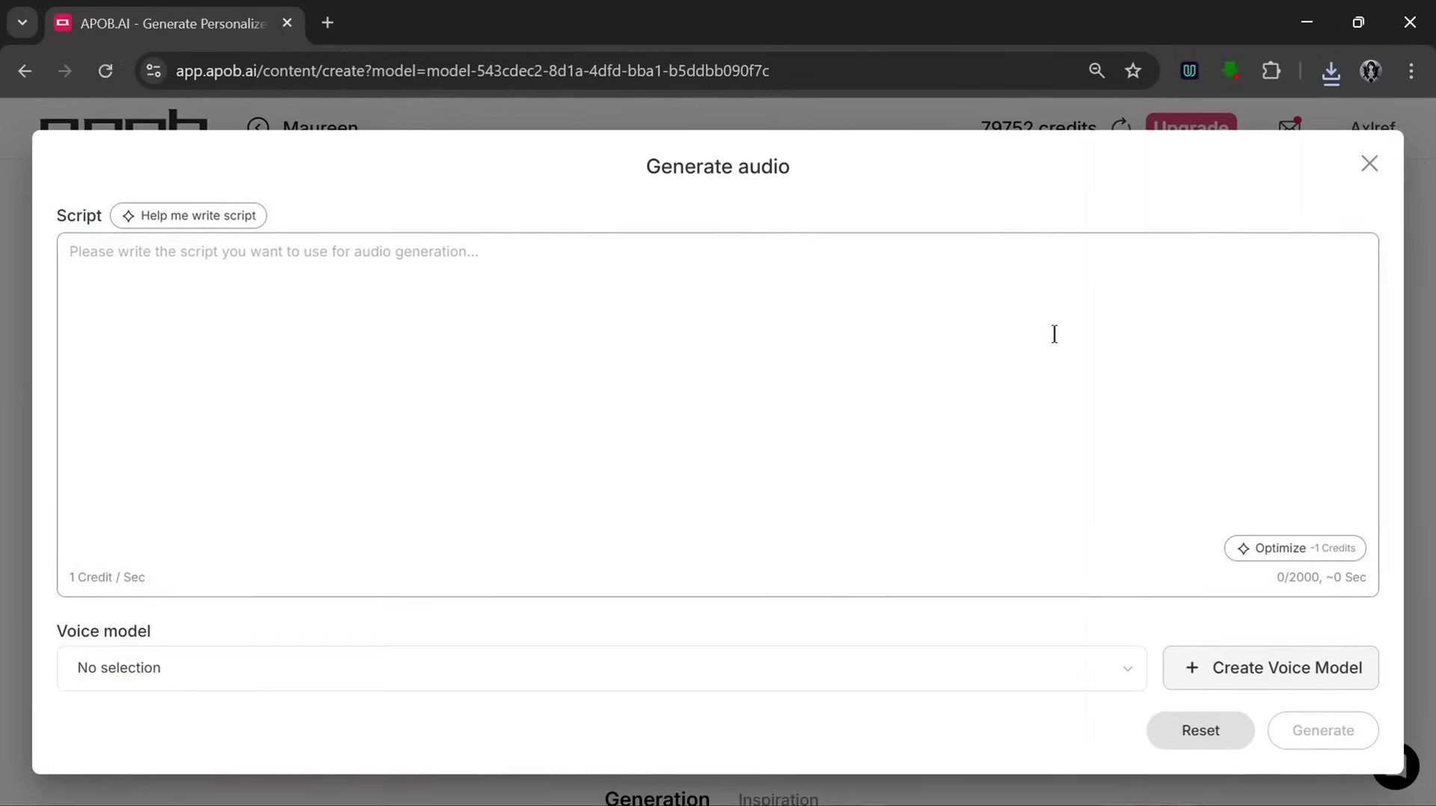
{"action": "left_click", "coordinate": [698, 323]}
{"action": "type", "text": "H"}
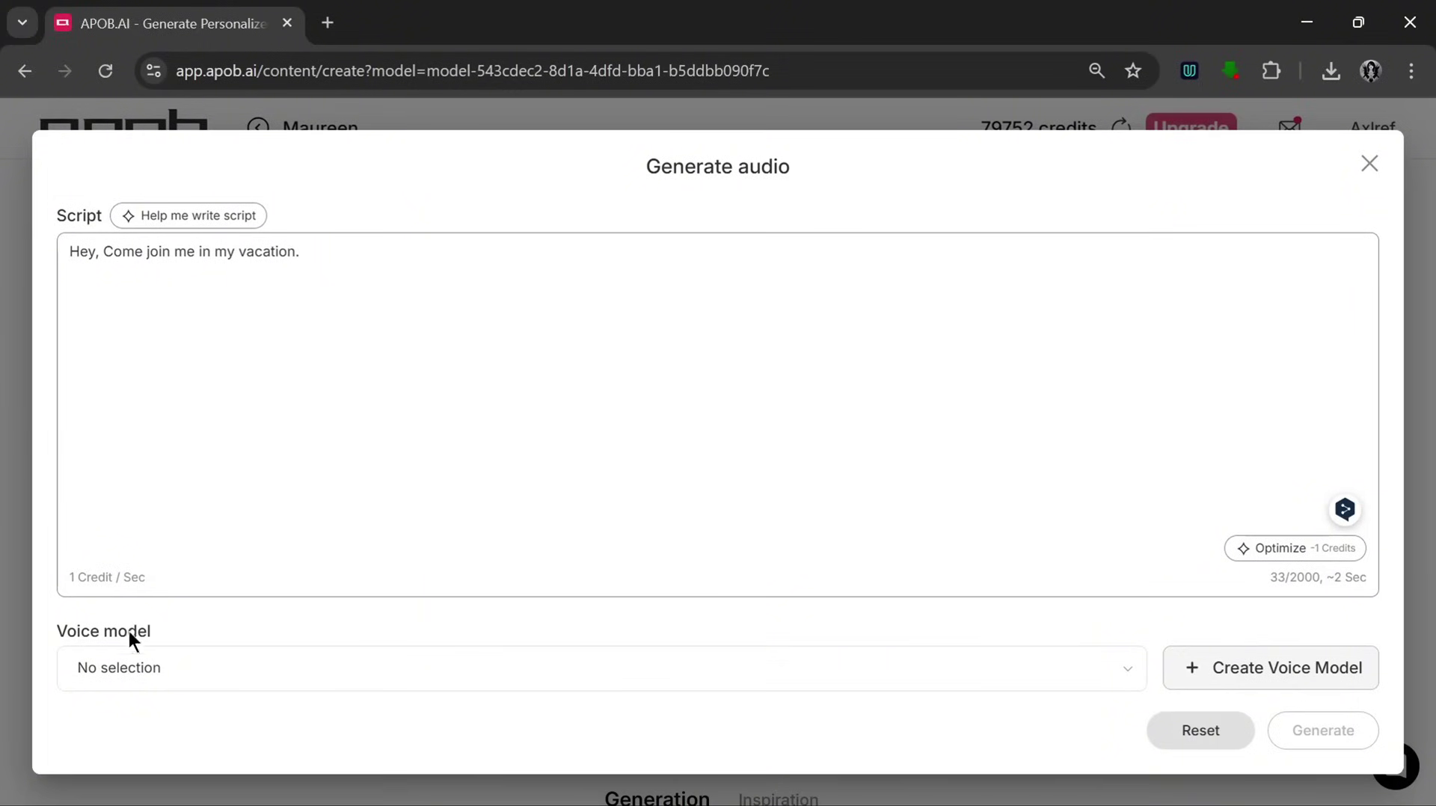
- Filter voices to English and Female, pick Jessica, and generate the audio clip
{"action": "left_click", "coordinate": [1126, 676]}
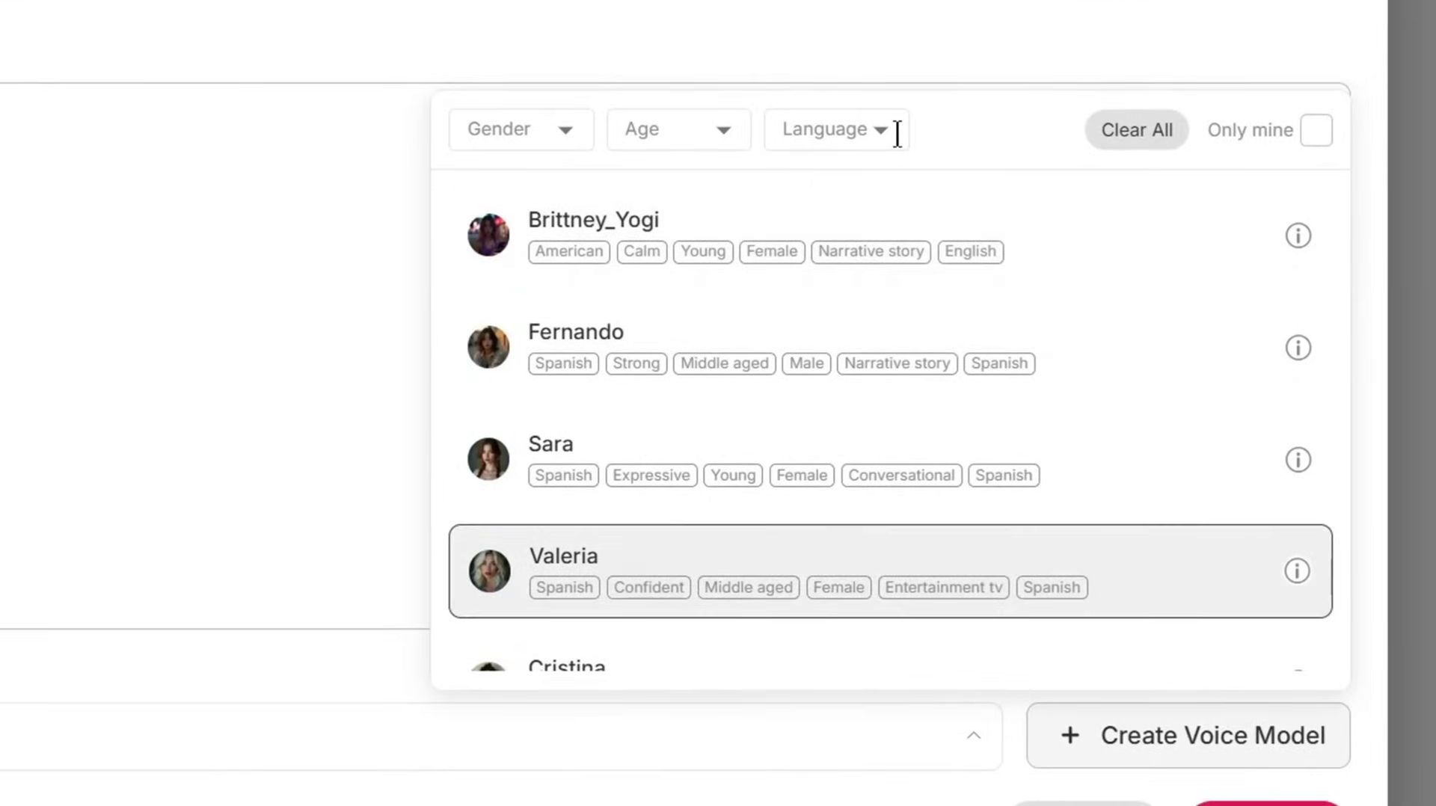
{"action": "left_click", "coordinate": [894, 132]}
{"action": "left_click", "coordinate": [778, 227]}
{"action": "left_click", "coordinate": [520, 129]}
{"action": "left_click", "coordinate": [503, 292]}
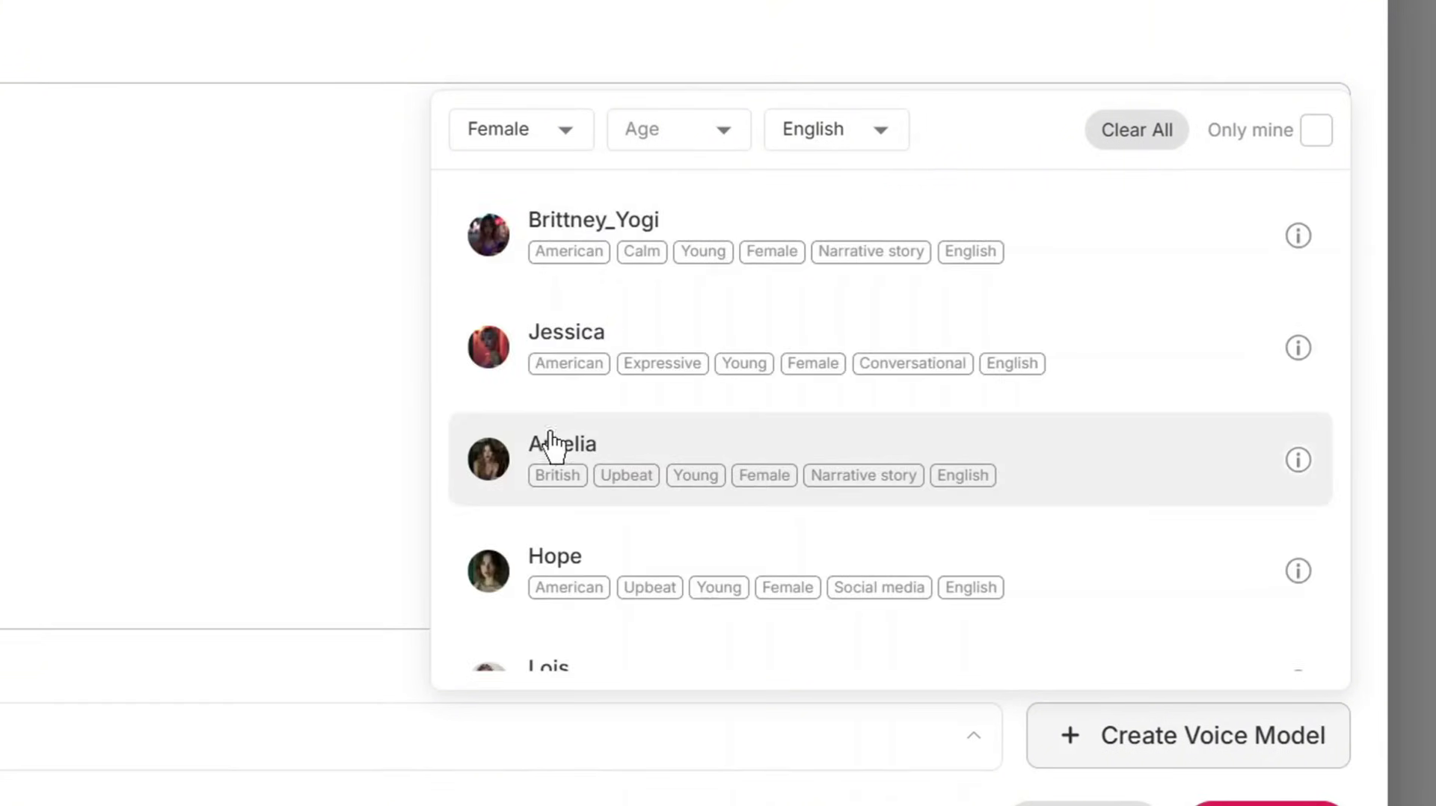
{"action": "left_click", "coordinate": [603, 350]}
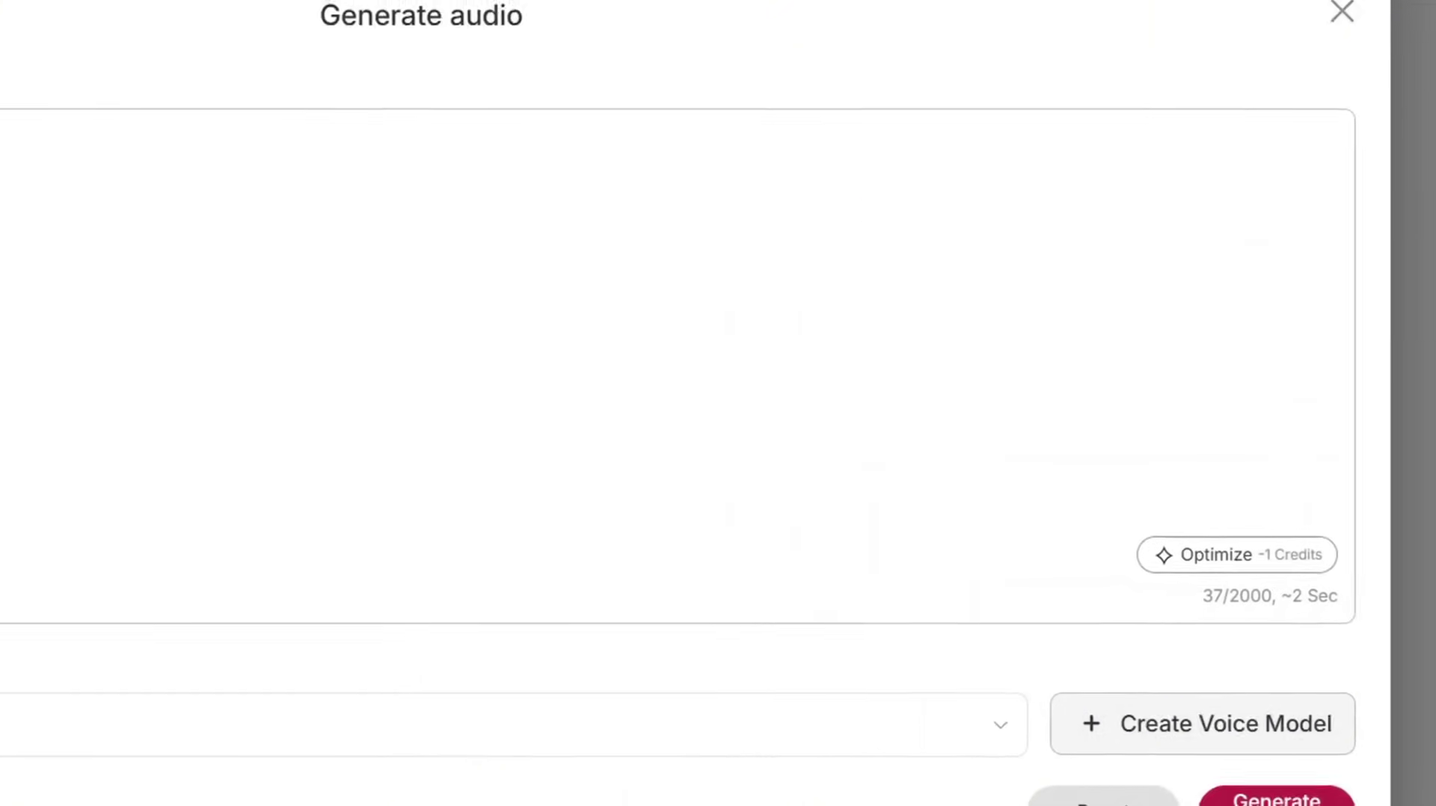
{"action": "left_click", "coordinate": [1292, 782]}
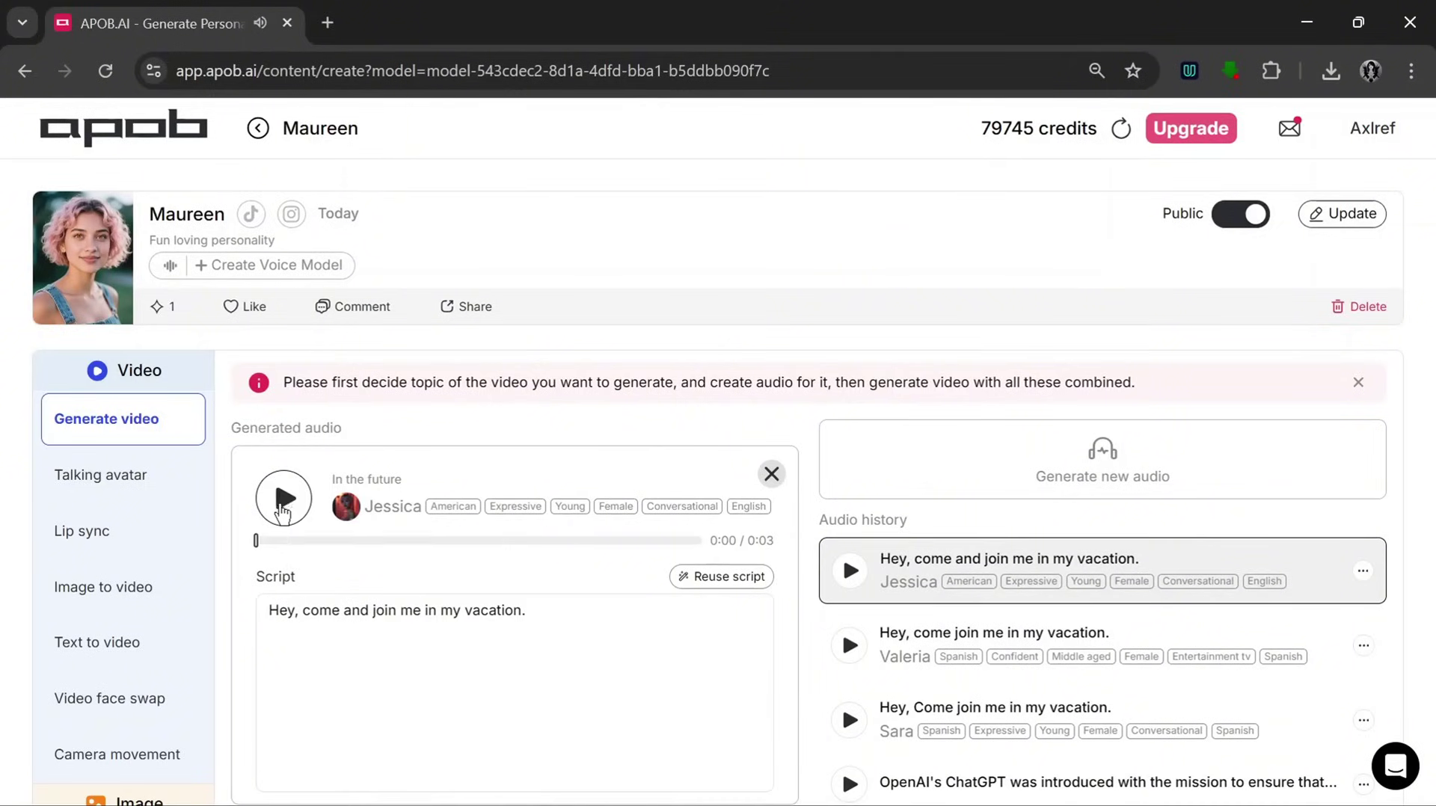
- Generate Maureen's beach video at a 1:1 ratio with the Jessica vacation audio
{"action": "scroll", "coordinate": [764, 604], "scroll_direction": "down", "scroll_amount": 5}
{"action": "scroll", "coordinate": [800, 601], "scroll_direction": "up", "scroll_amount": 2}
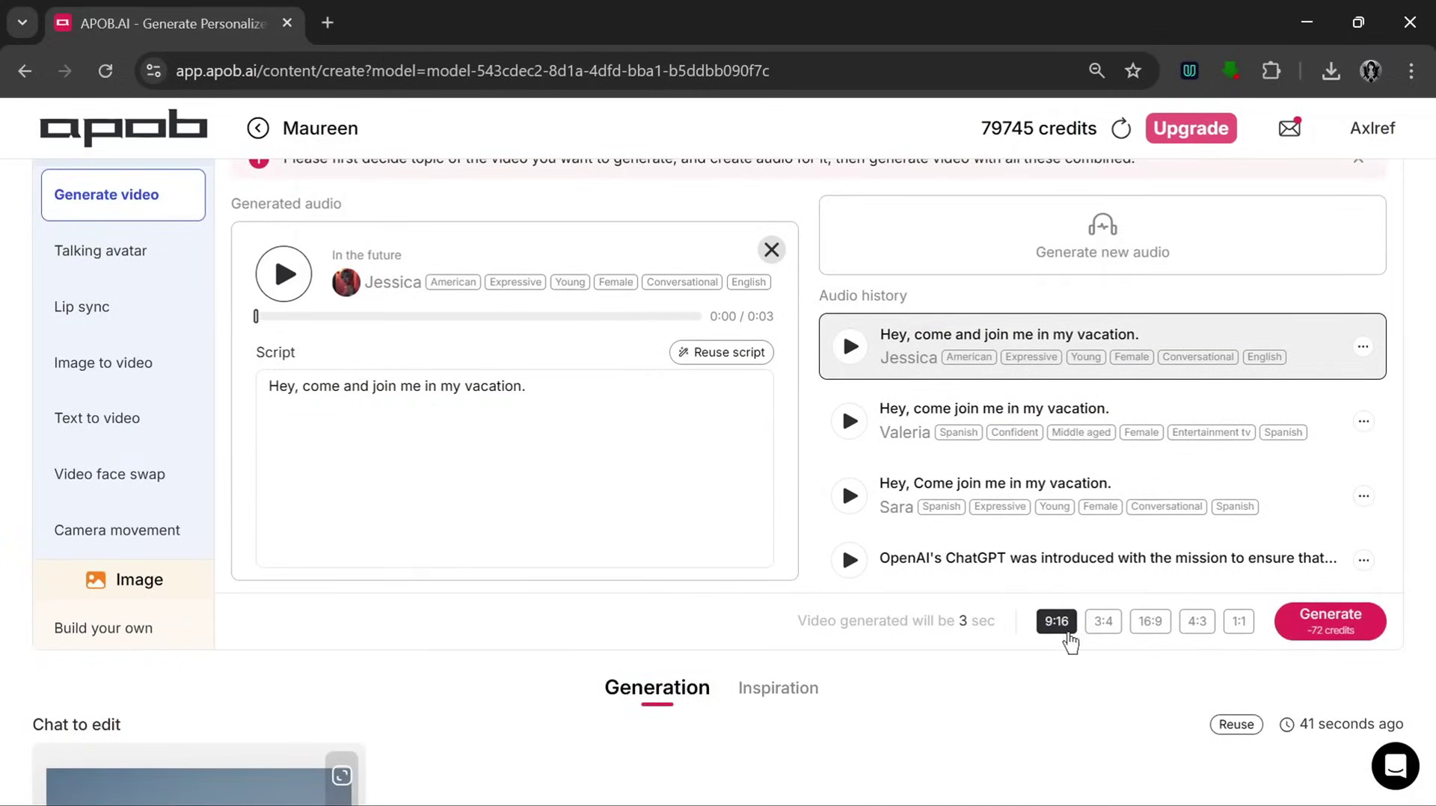
{"action": "left_click", "coordinate": [1238, 622]}
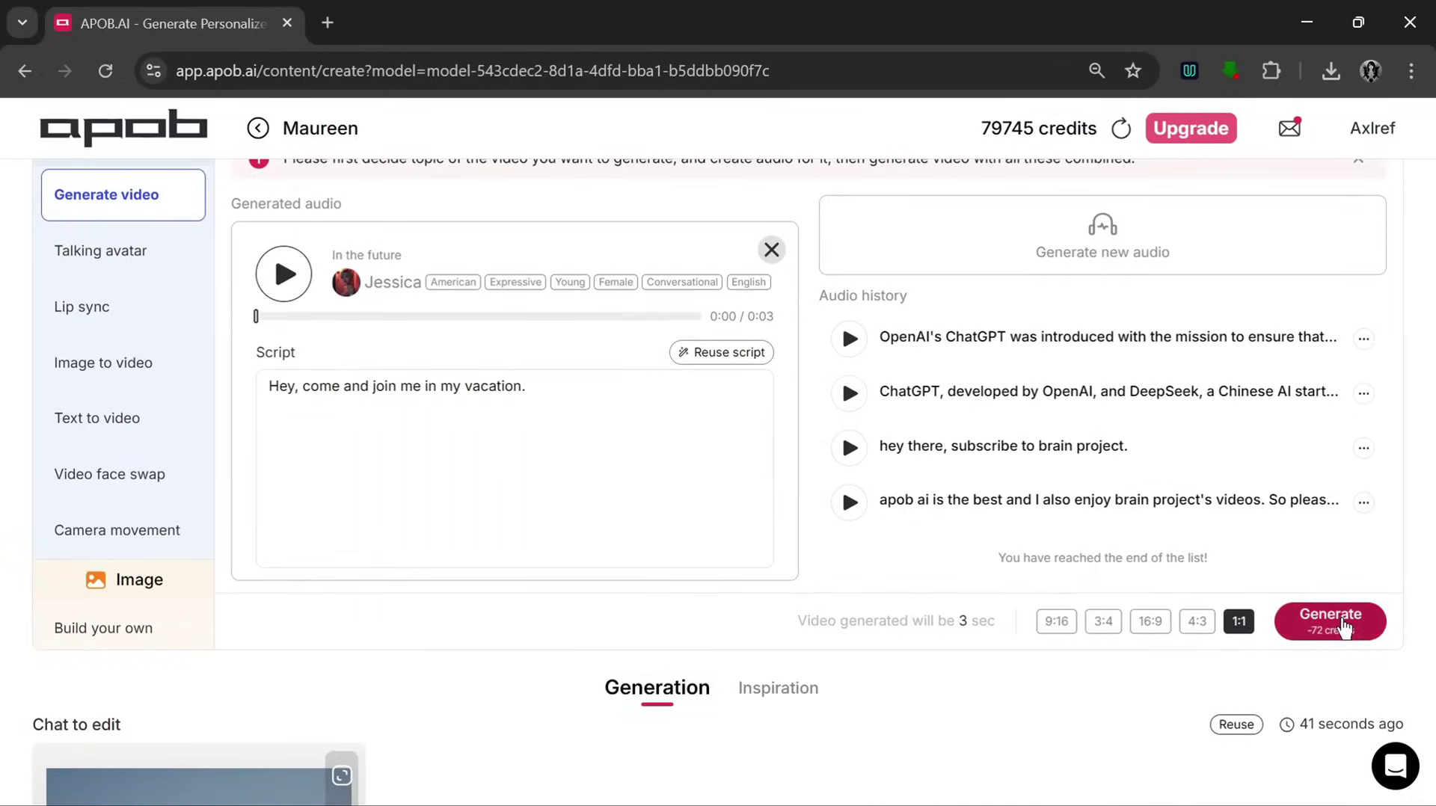
{"action": "left_click", "coordinate": [1344, 626]}
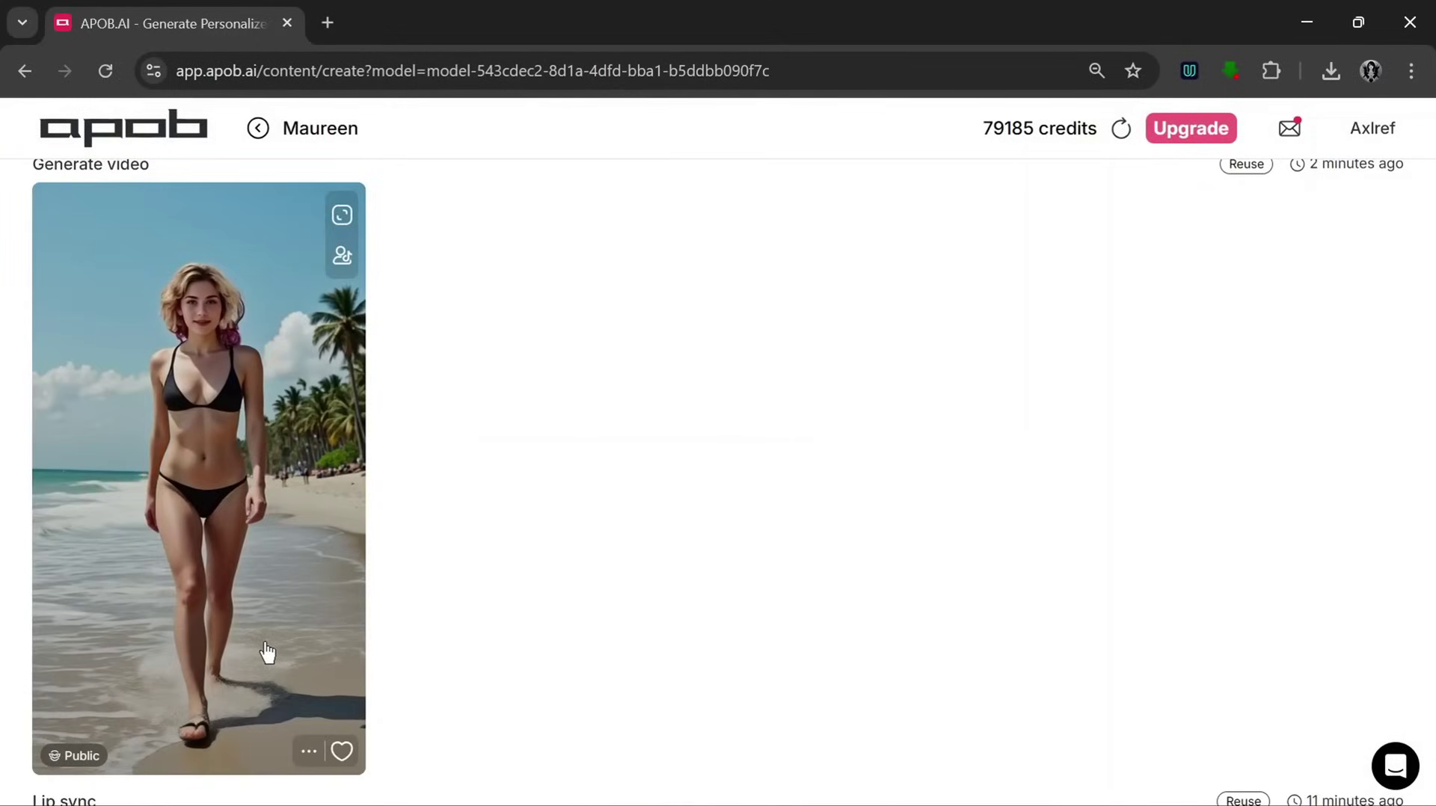
- Download the finished beach video as MP4 and close the preview
{"action": "left_click", "coordinate": [265, 643]}
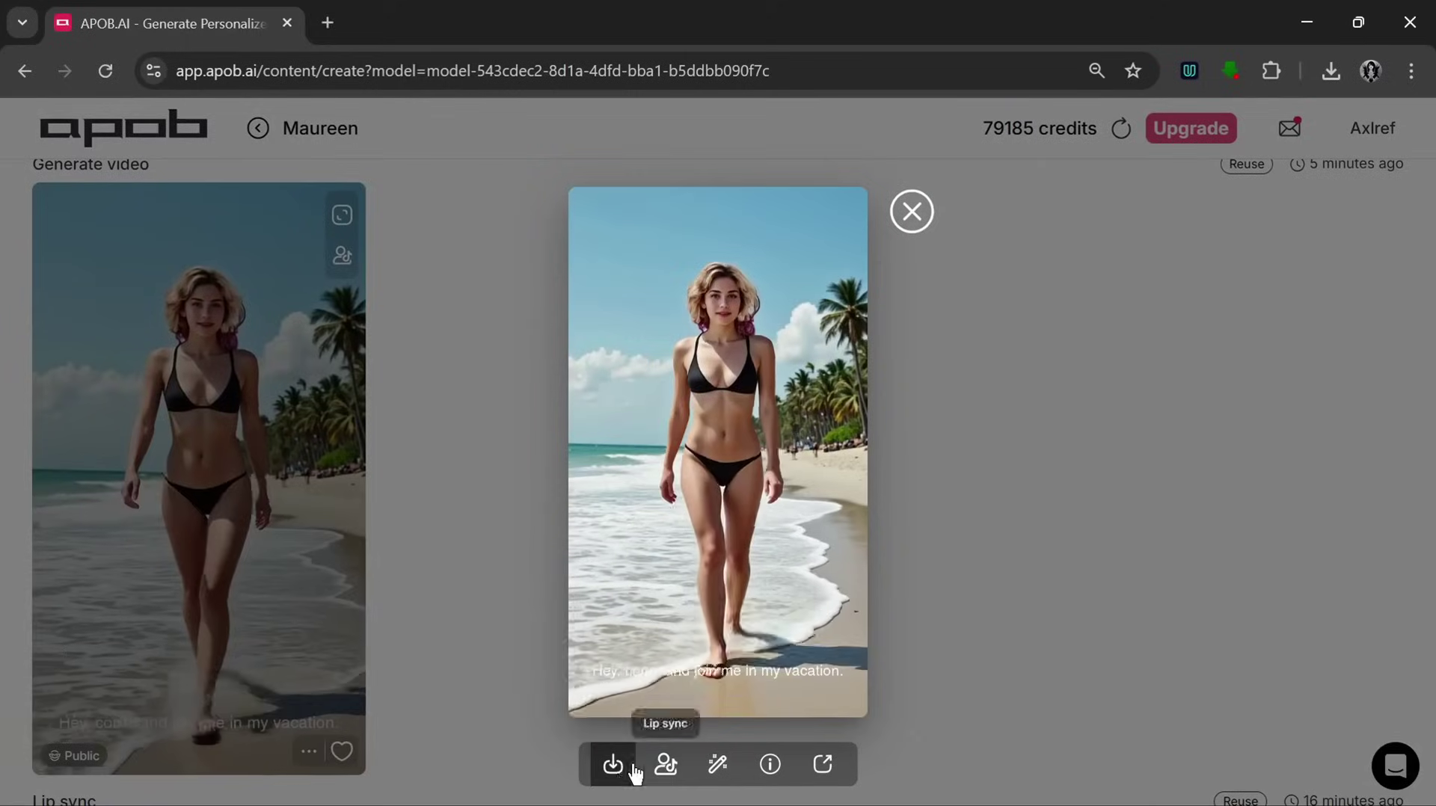
{"action": "left_click", "coordinate": [610, 766]}
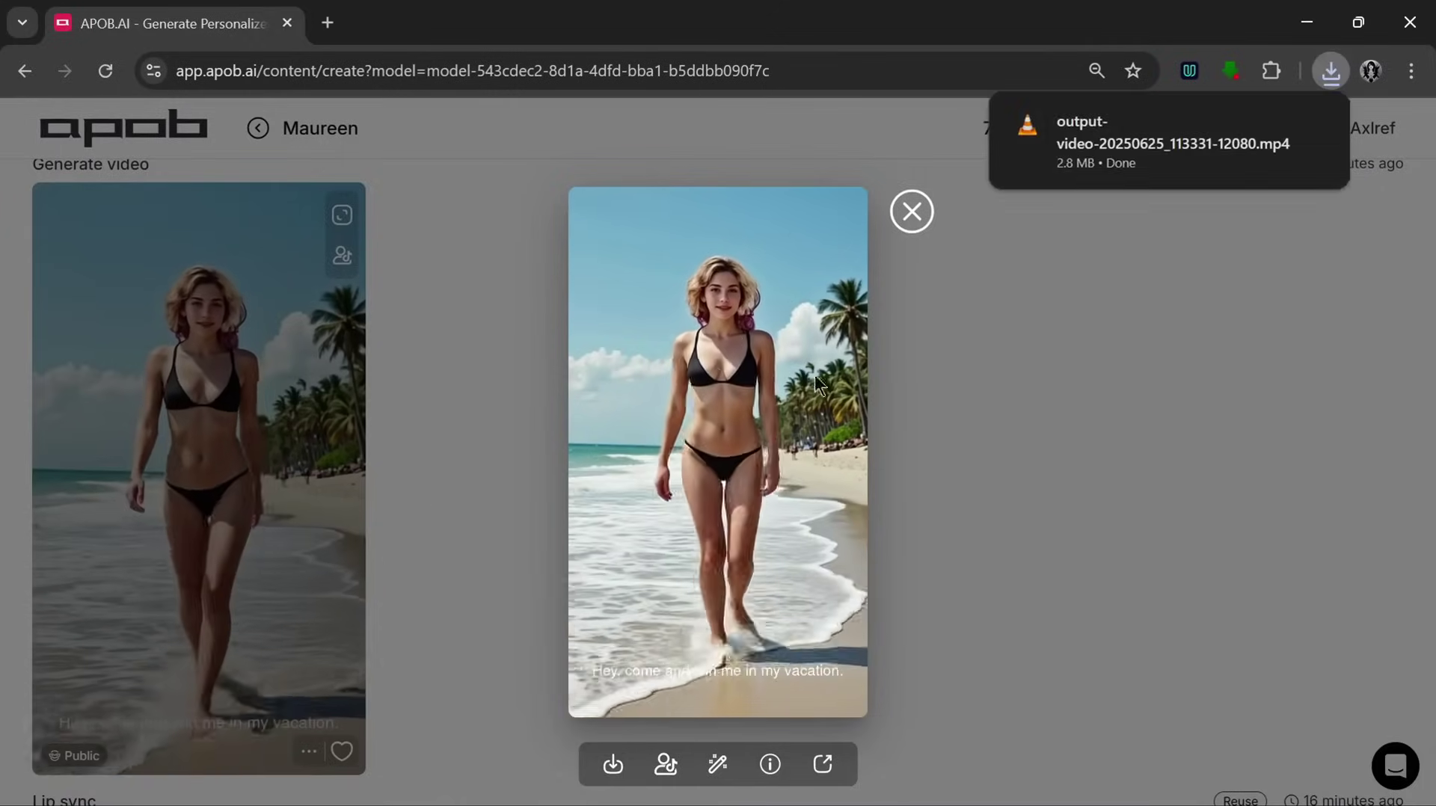
{"action": "key", "text": "Escape"}
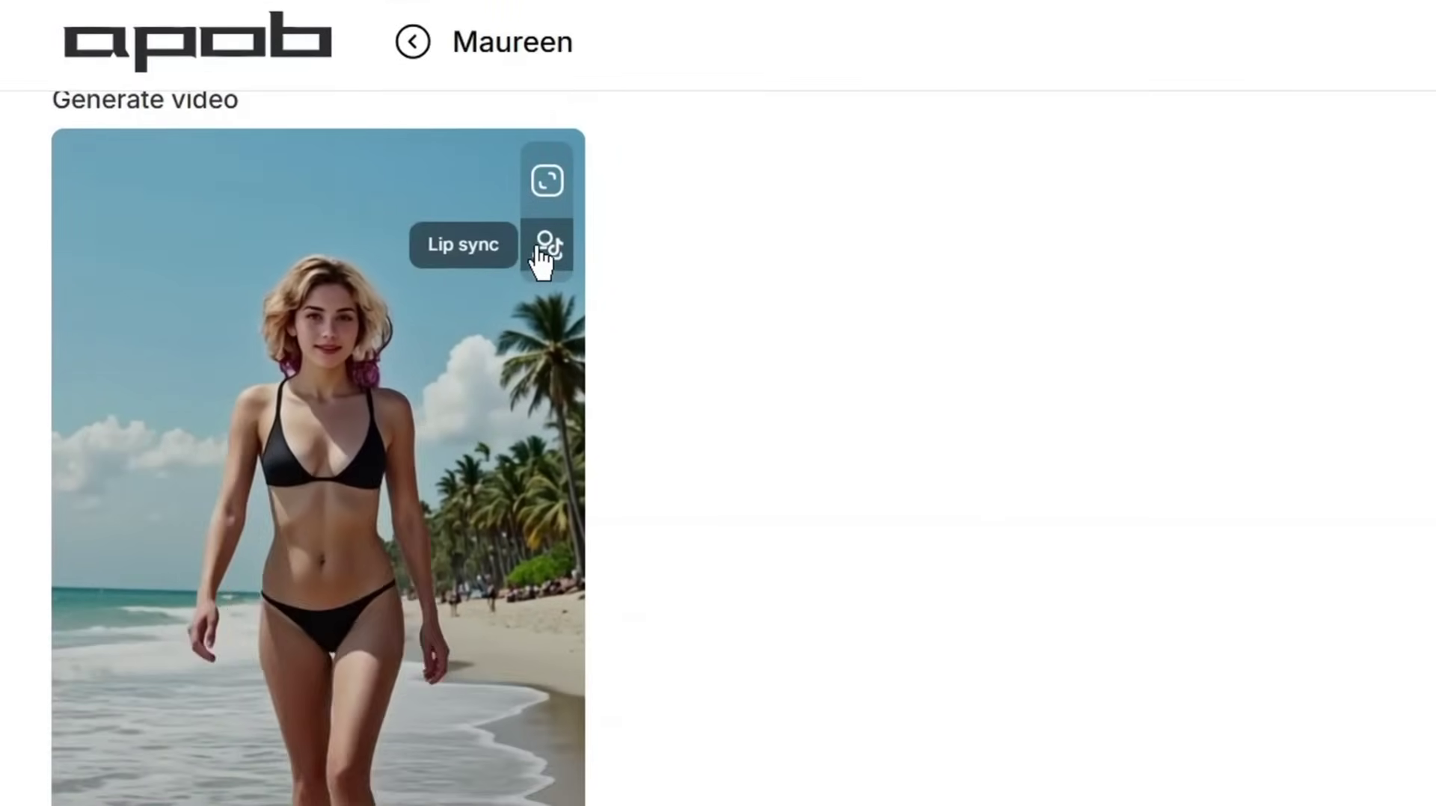
- Lip-sync the beach video to the generated vacation audio clip and start rendering
{"action": "left_click", "coordinate": [544, 251]}
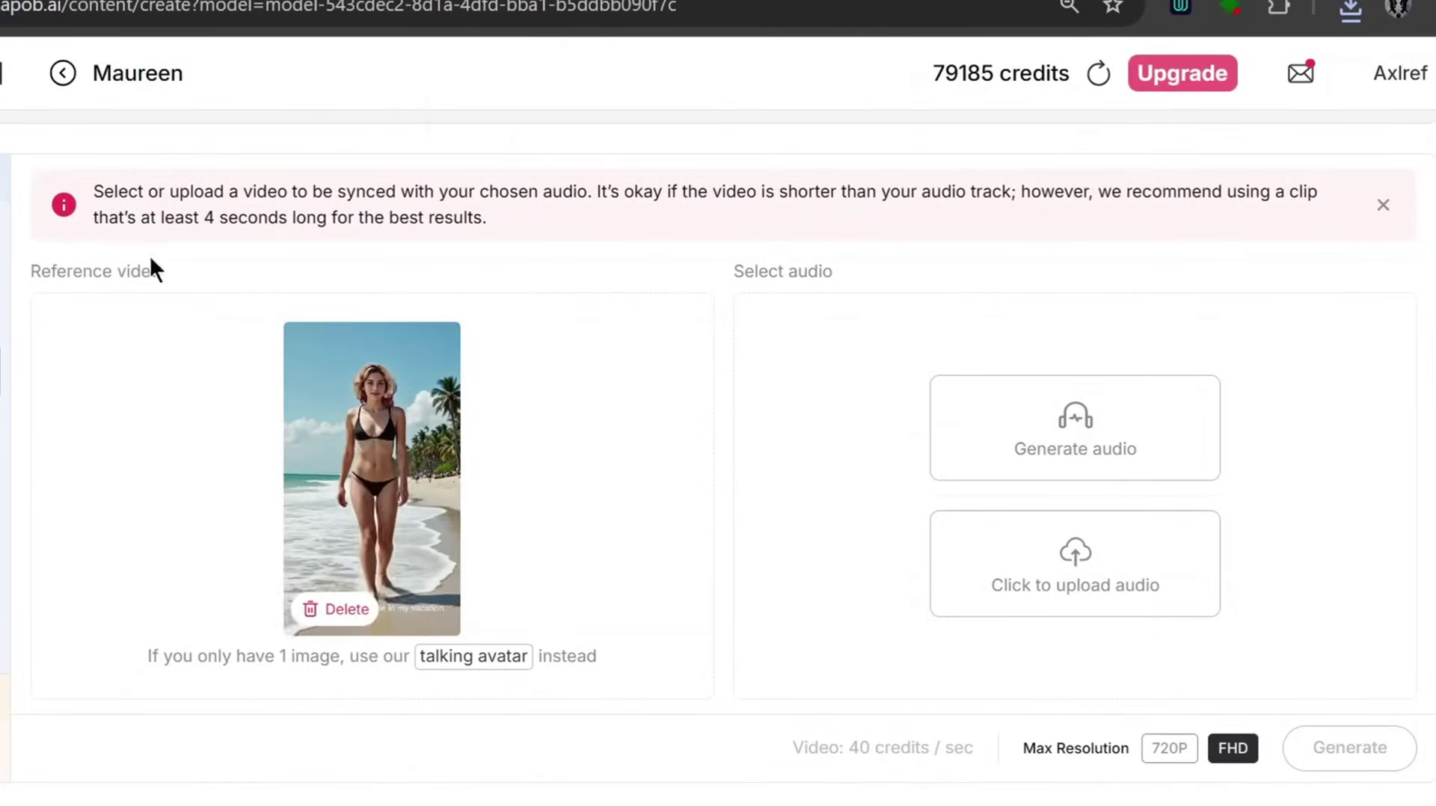
{"action": "left_click", "coordinate": [1079, 580]}
{"action": "left_click", "coordinate": [967, 175]}
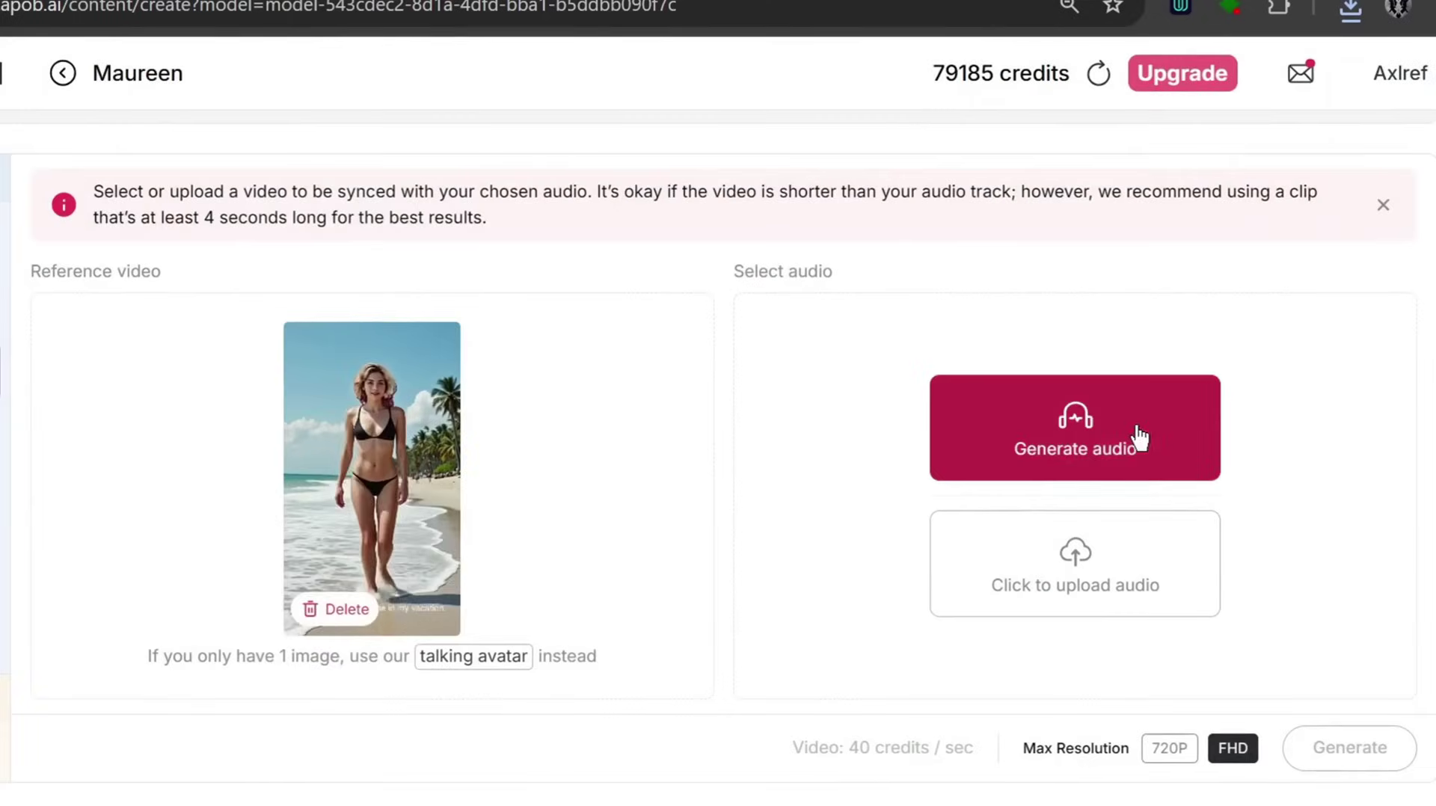
{"action": "left_click", "coordinate": [1133, 433]}
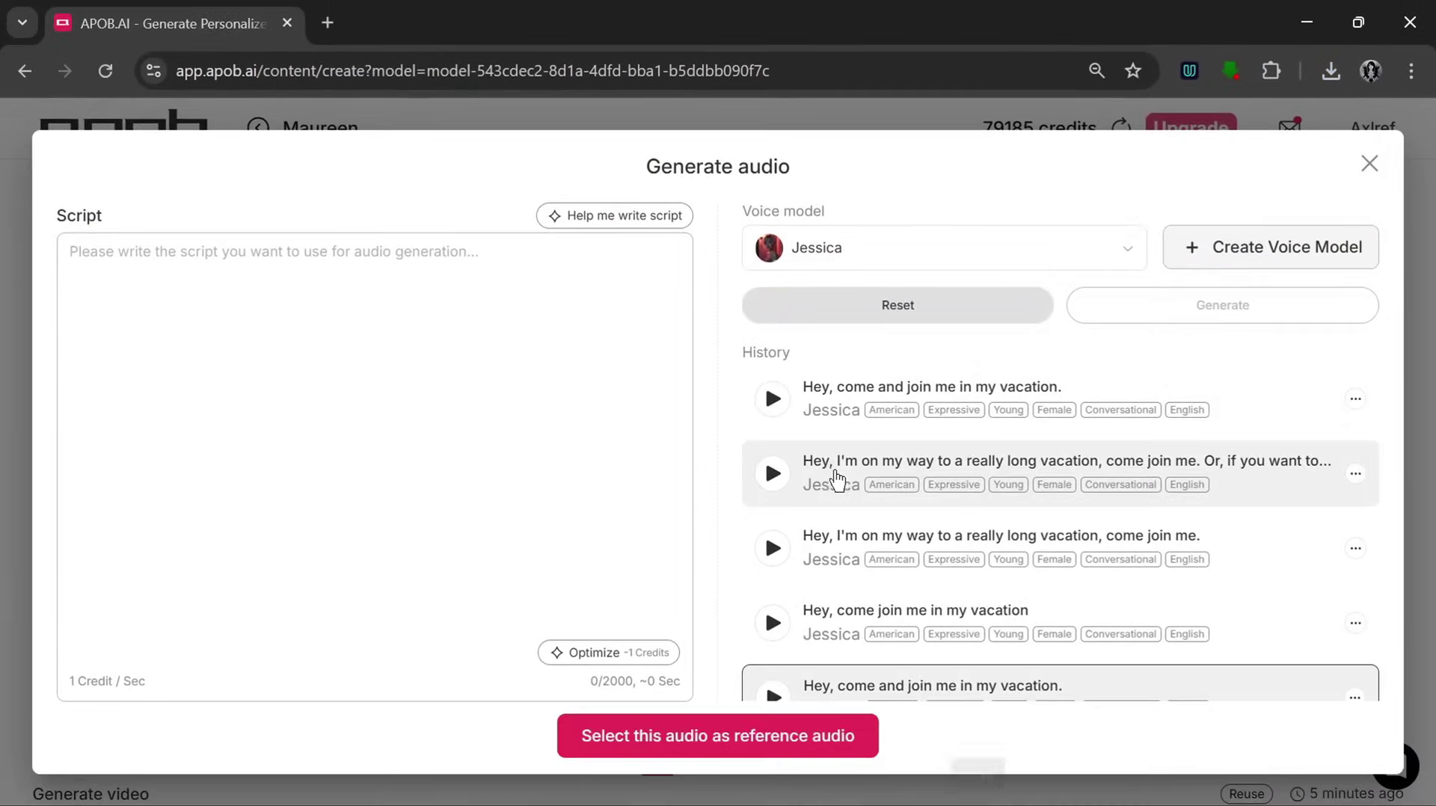
{"action": "left_click", "coordinate": [753, 748]}
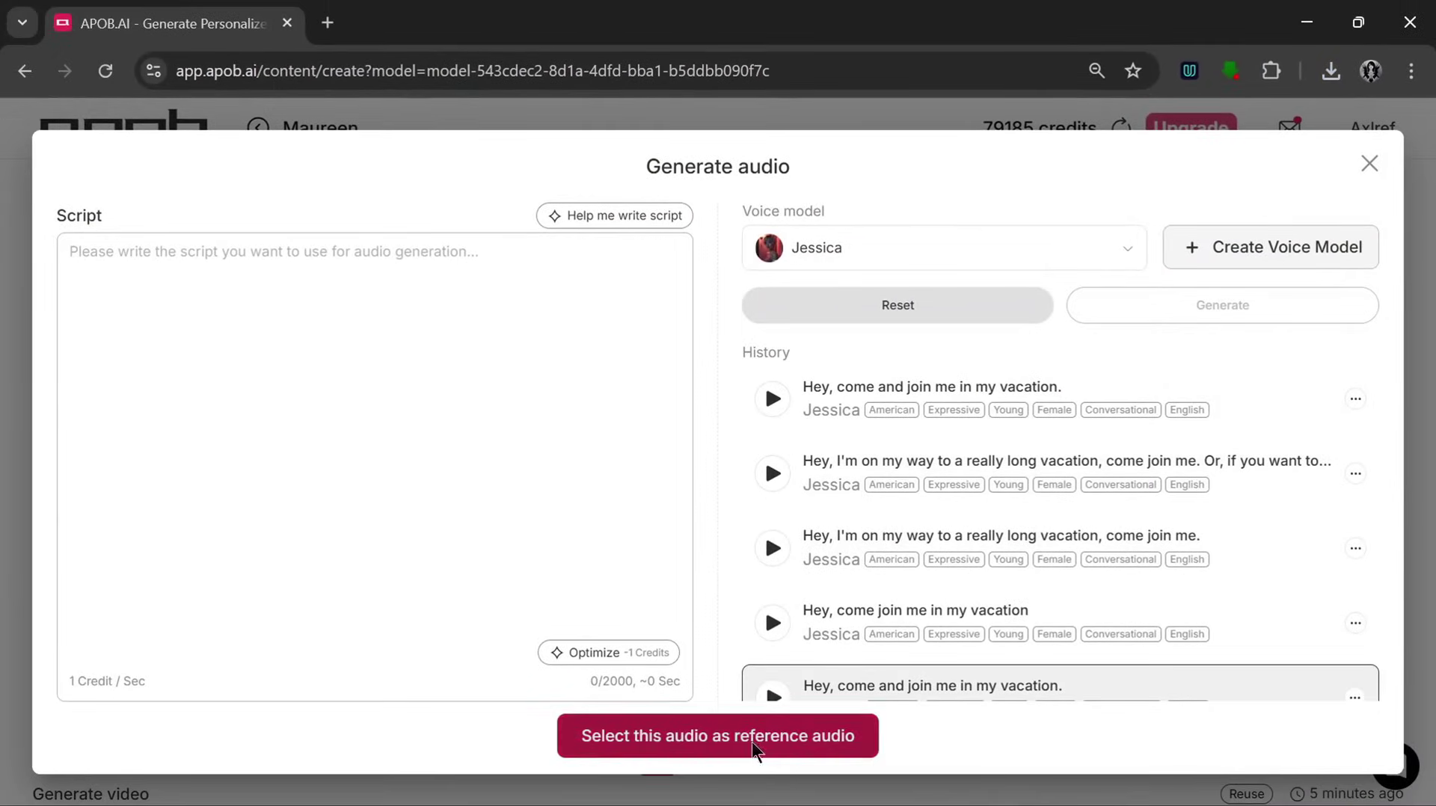
{"action": "left_click", "coordinate": [1330, 692]}
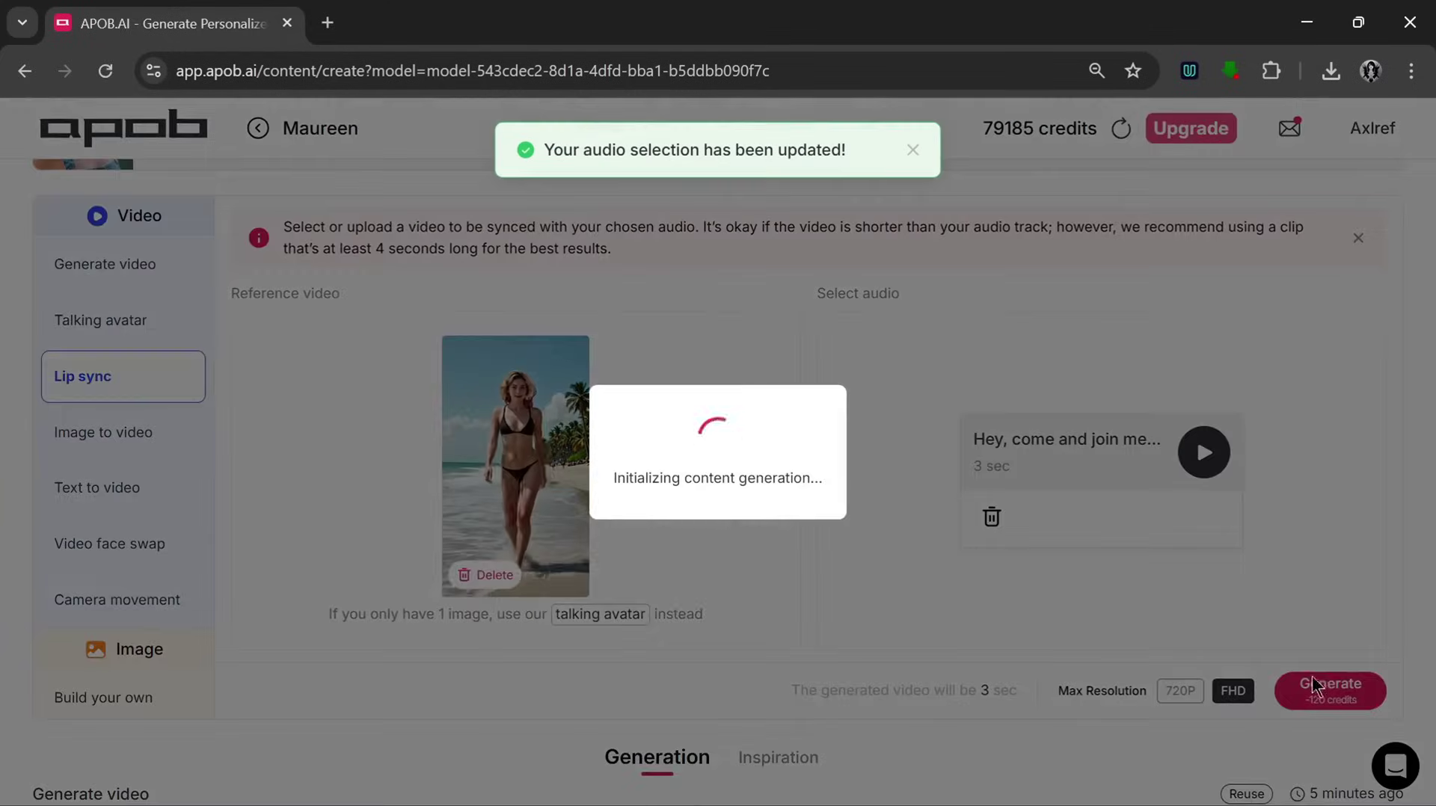
- Preview the earlier beach video, then close it
{"action": "scroll", "coordinate": [656, 459], "scroll_direction": "down", "scroll_amount": 8}
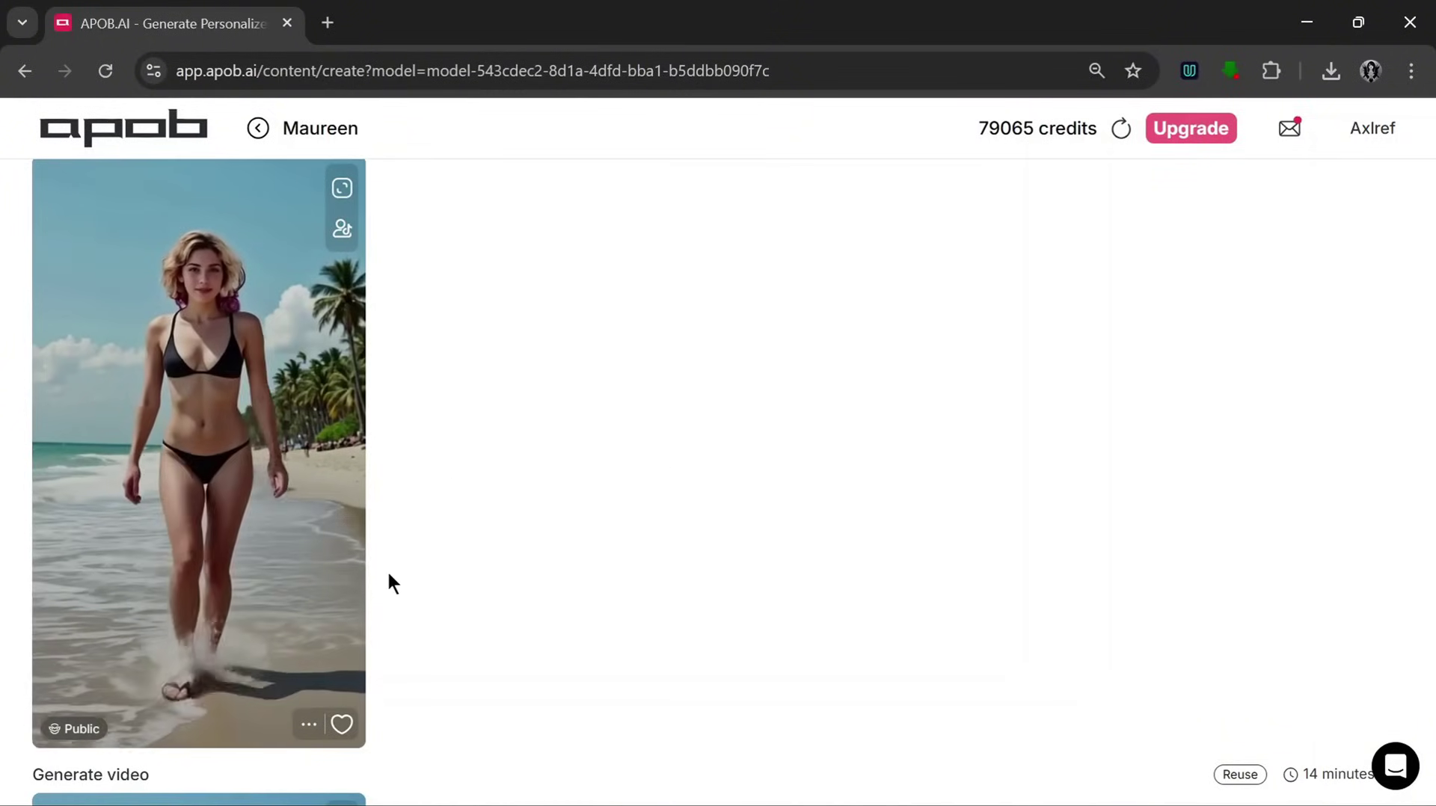
{"action": "left_click", "coordinate": [334, 585]}
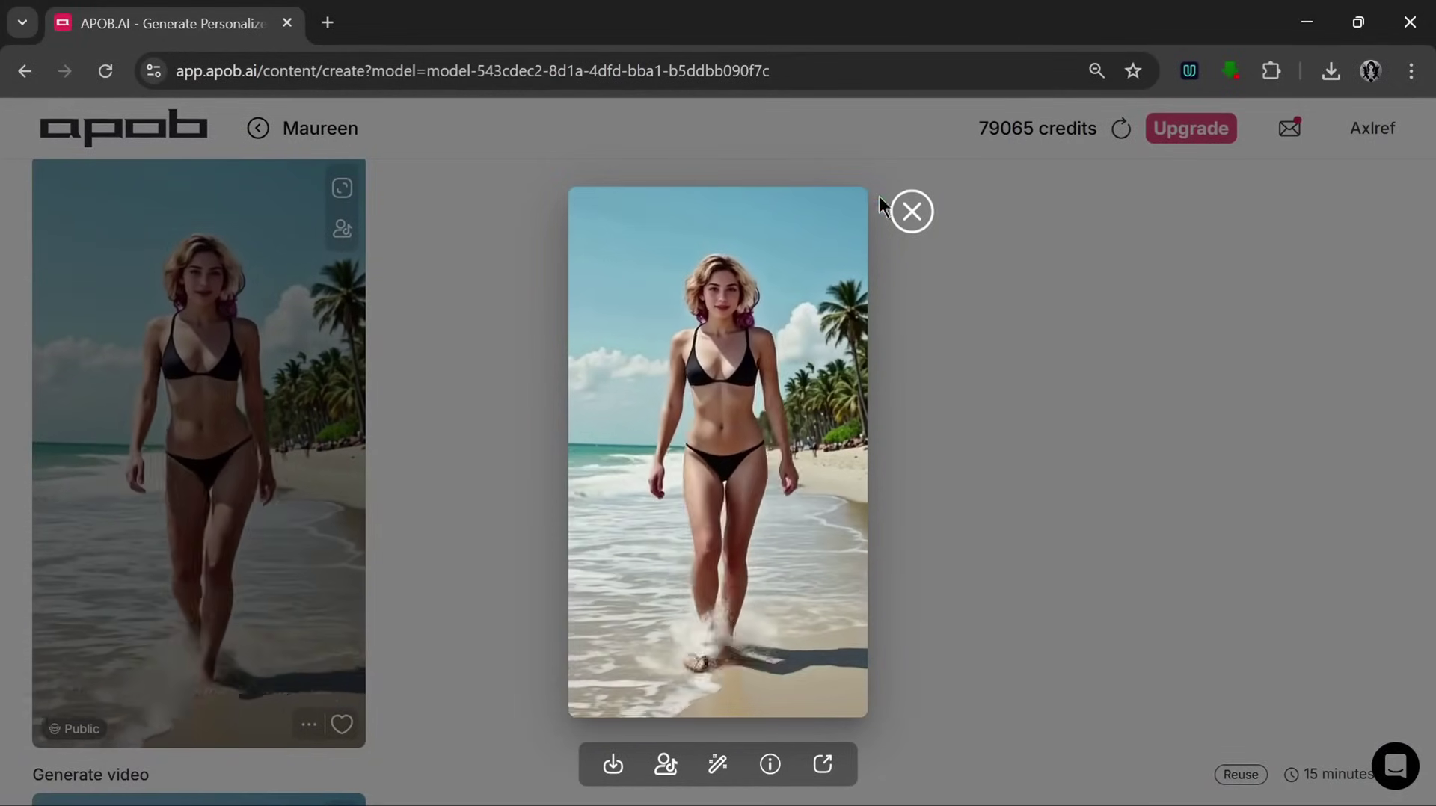
{"action": "left_click", "coordinate": [912, 212]}
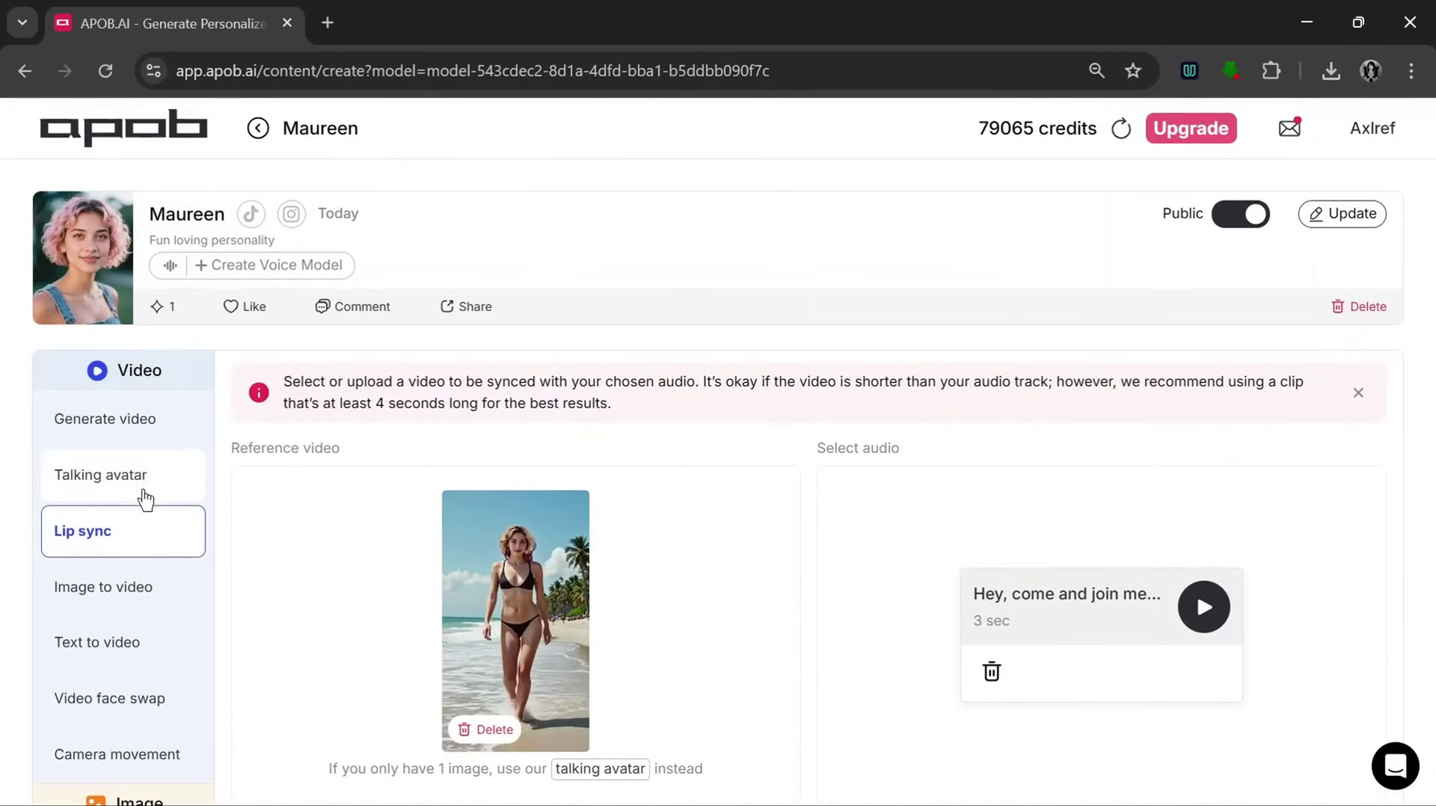
- Enter the Text to video prompt 'Slow zoom shot of her smiling in her bedroom.' with Realistic style
{"action": "left_click", "coordinate": [131, 664]}
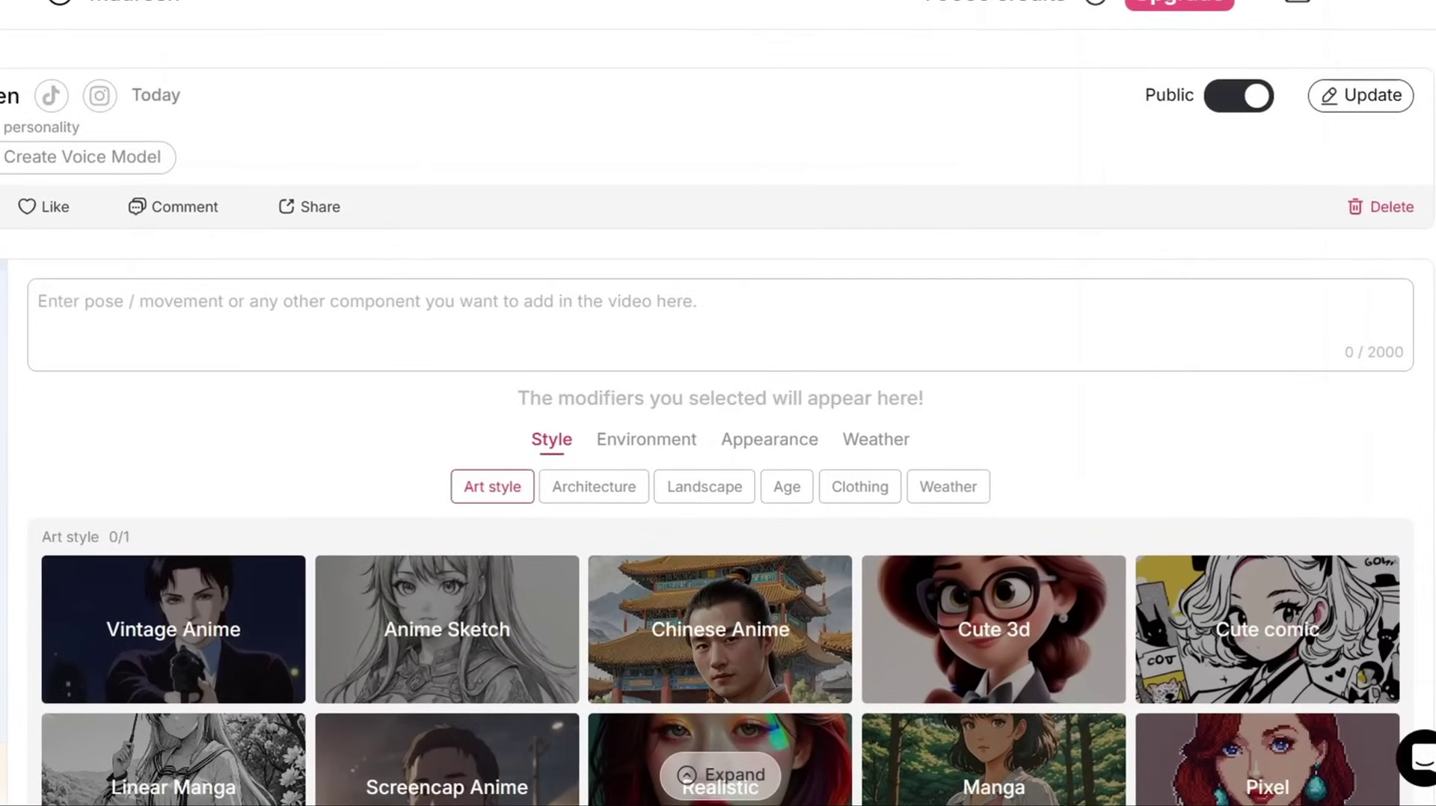
{"action": "type", "text": "A wo"}
{"action": "key", "text": "BackSpace"}
{"action": "key", "text": "BackSpace"}
{"action": "key", "text": "BackSpace"}
{"action": "key", "text": "BackSpace"}
{"action": "type", "text": "She smiles in her bedroom as"}
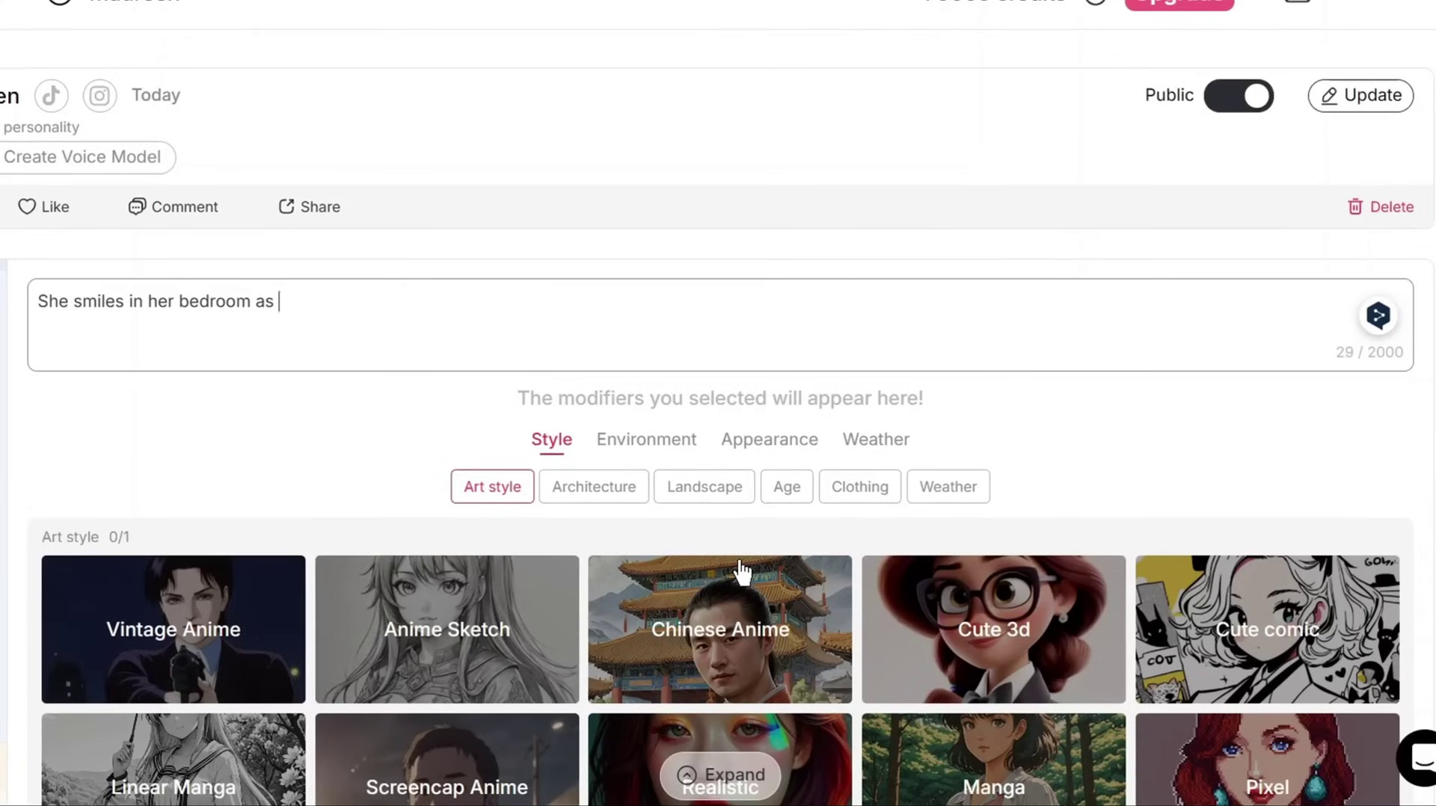
{"action": "key", "text": "BackSpace"}
{"action": "key", "text": "BackSpace"}
{"action": "key", "text": "BackSpace"}
{"action": "key", "text": "BackSpace"}
{"action": "key", "text": "BackSpace"}
{"action": "key", "text": "BackSpace"}
{"action": "key", "text": "BackSpace"}
{"action": "key", "text": "BackSpace"}
{"action": "key", "text": "BackSpace"}
{"action": "key", "text": "BackSpace"}
{"action": "key", "text": "BackSpace"}
{"action": "key", "text": "BackSpace"}
{"action": "key", "text": "BackSpace"}
{"action": "key", "text": "BackSpace"}
{"action": "key", "text": "BackSpace"}
{"action": "key", "text": "BackSpace"}
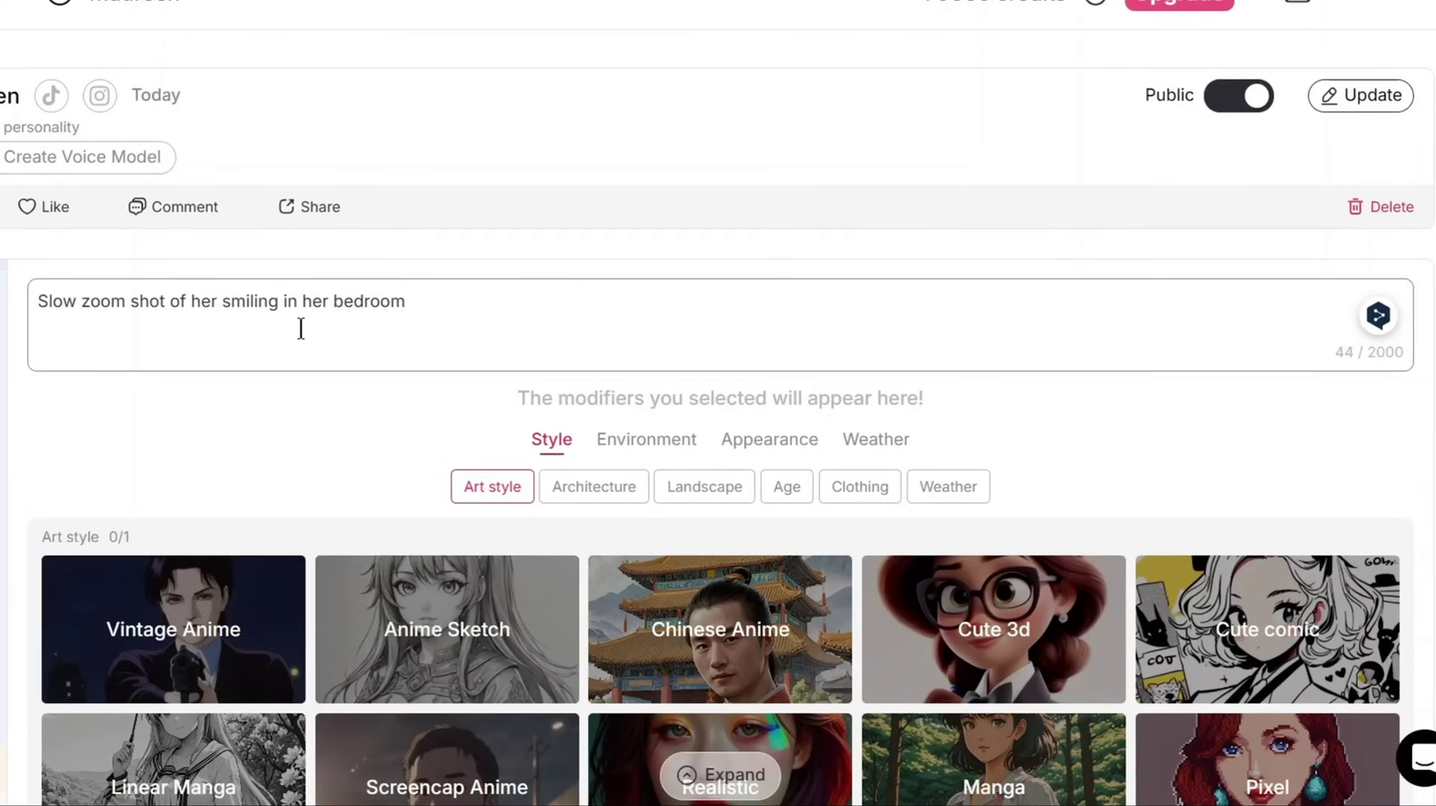
{"action": "scroll", "coordinate": [565, 607], "scroll_direction": "down", "scroll_amount": 3}
{"action": "scroll", "coordinate": [686, 595], "scroll_direction": "up", "scroll_amount": 2}
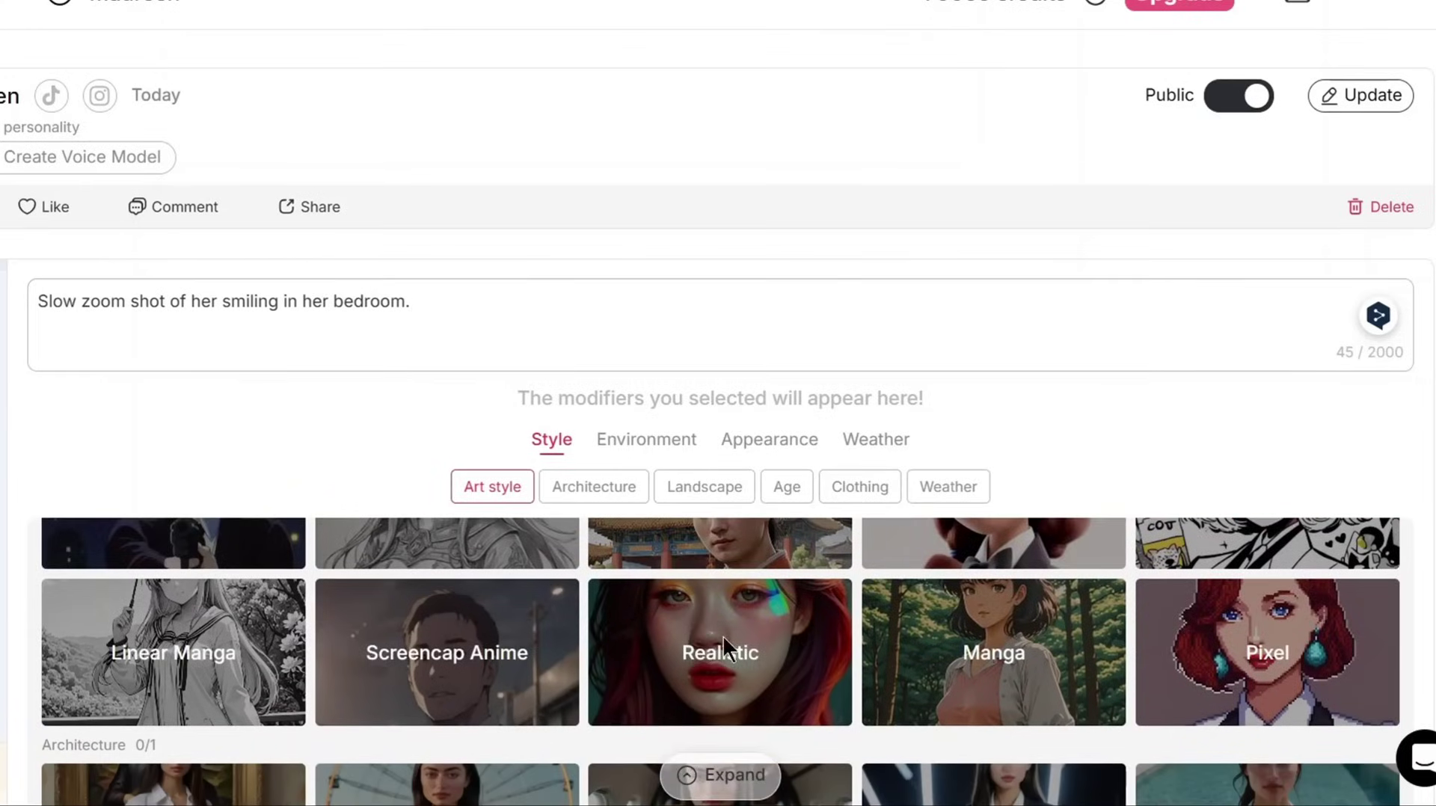
{"action": "left_click", "coordinate": [723, 643]}
- Keep Best quality, set a 5-second duration, generate, and close the finished preview
{"action": "scroll", "coordinate": [1331, 449], "scroll_direction": "down", "scroll_amount": 5}
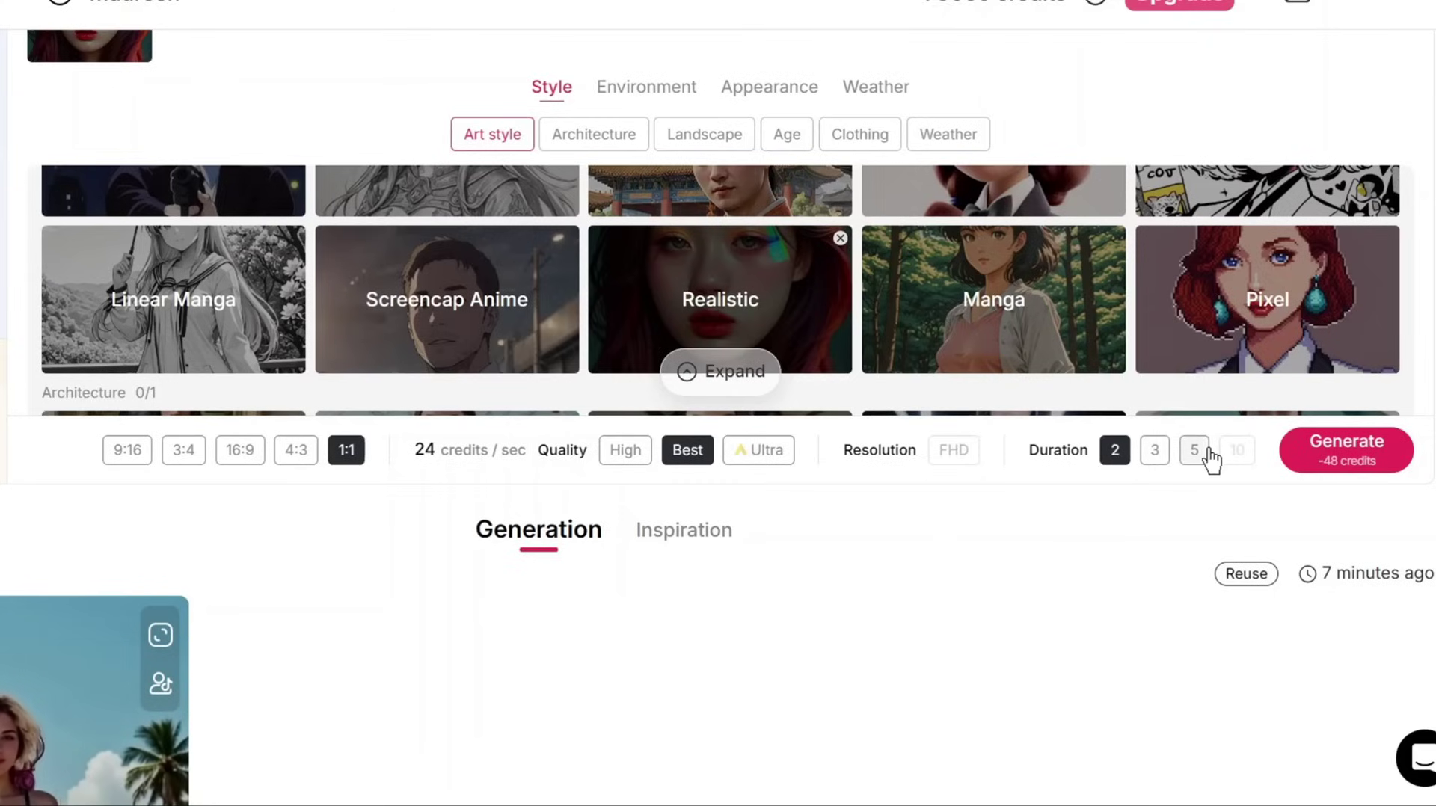
{"action": "left_click", "coordinate": [763, 451]}
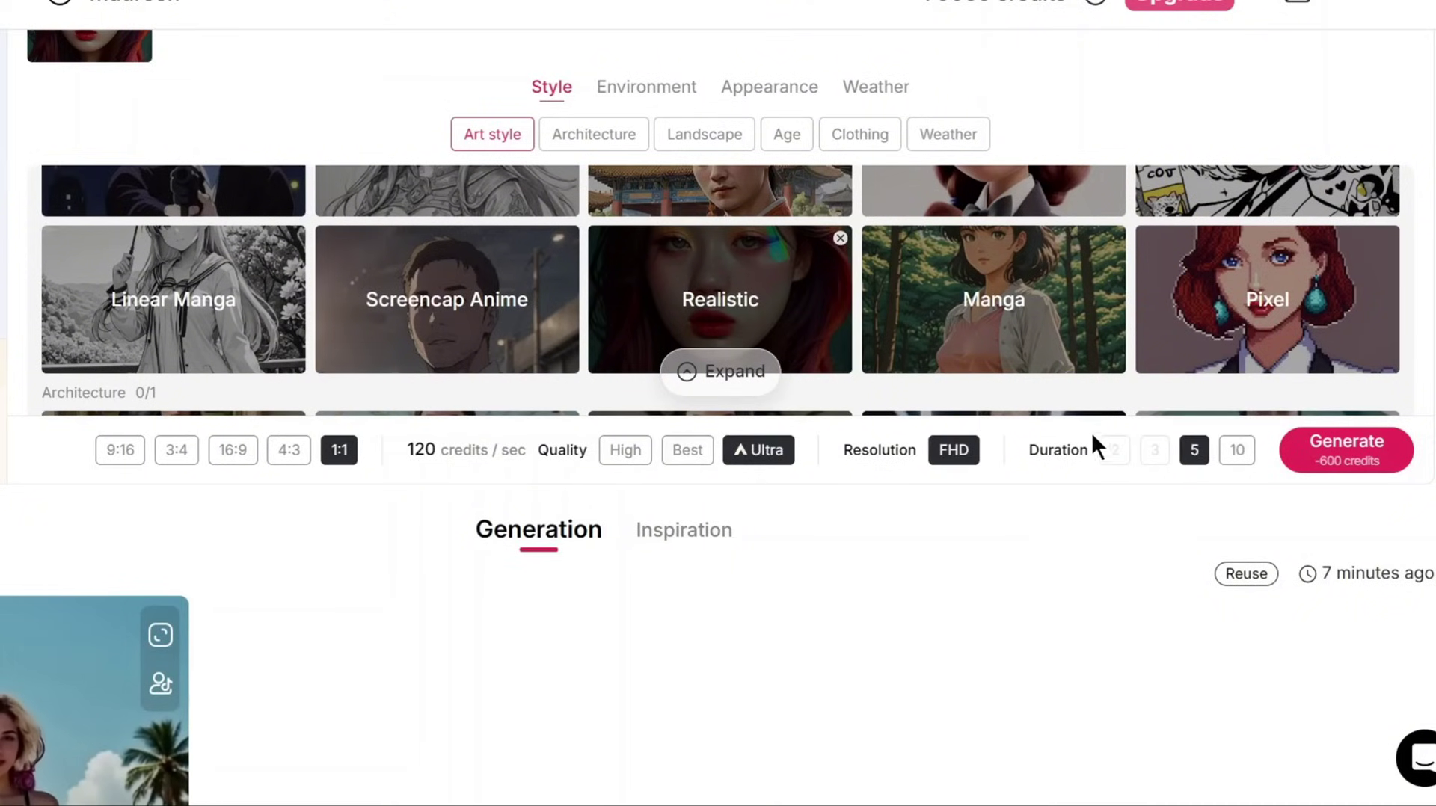
{"action": "left_click", "coordinate": [689, 450]}
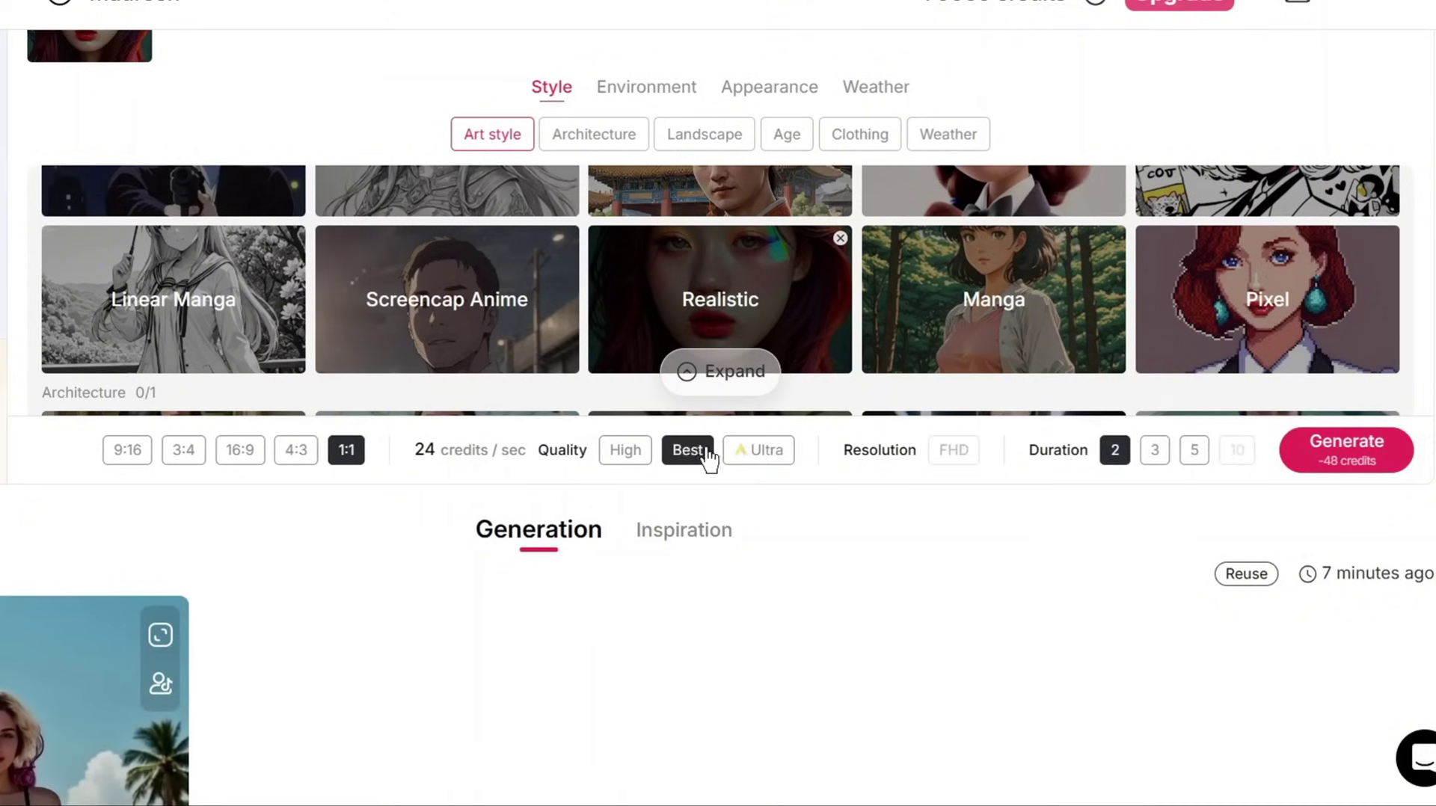
{"action": "left_click", "coordinate": [1194, 452]}
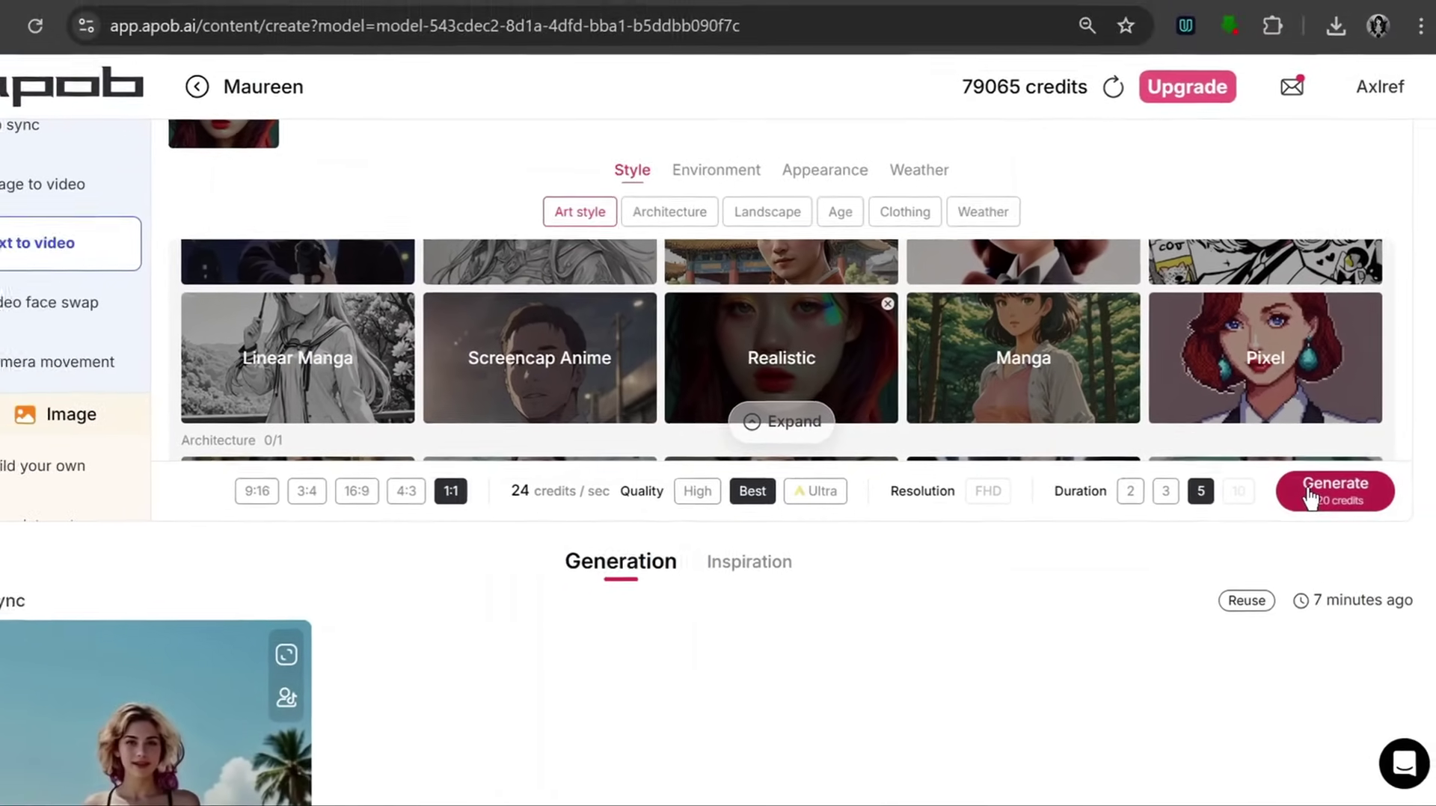
{"action": "left_click", "coordinate": [1334, 490]}
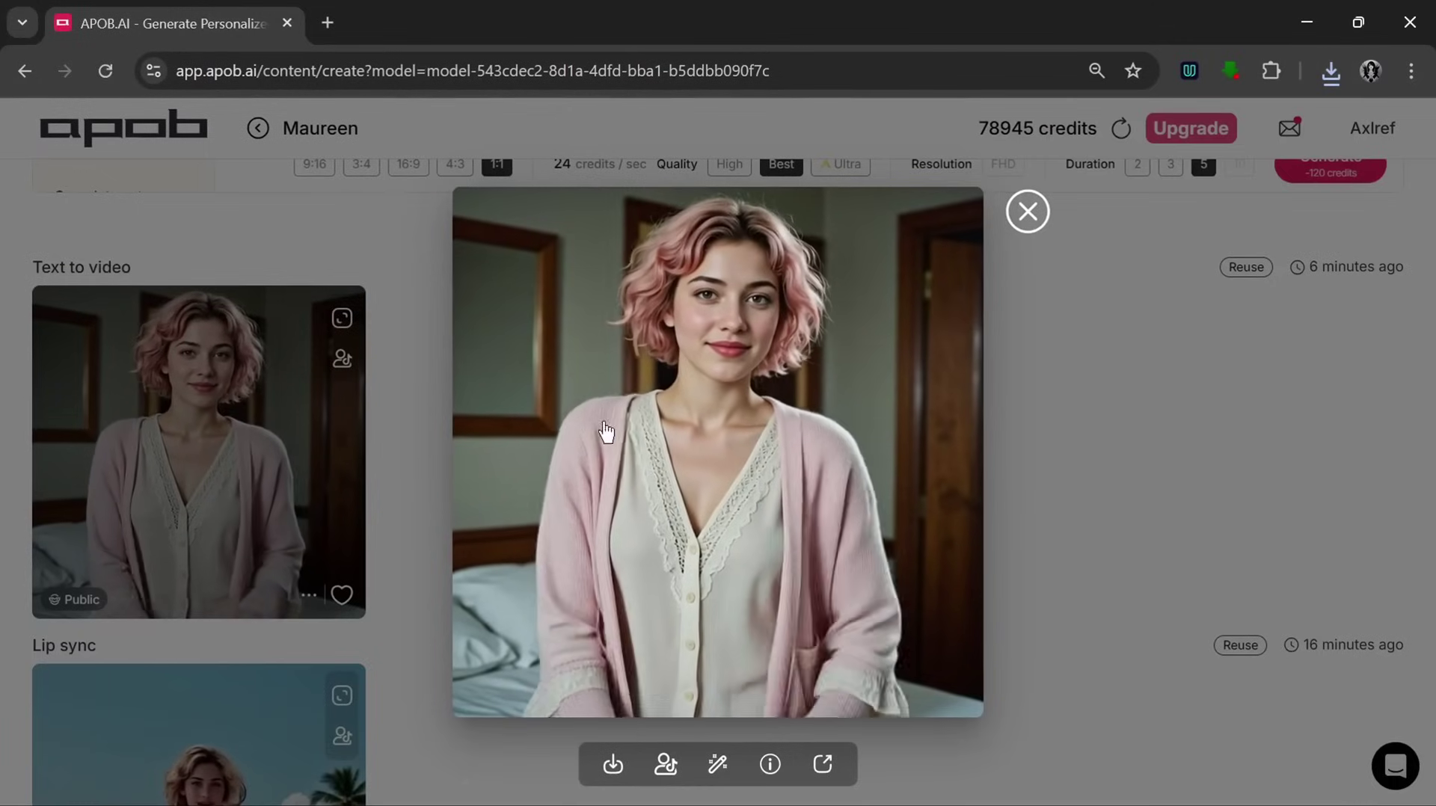
{"action": "left_click", "coordinate": [1028, 213]}
- Upload the pink-cardigan photo and save it as the Image to video reference
{"action": "scroll", "coordinate": [380, 570], "scroll_direction": "up", "scroll_amount": 9}
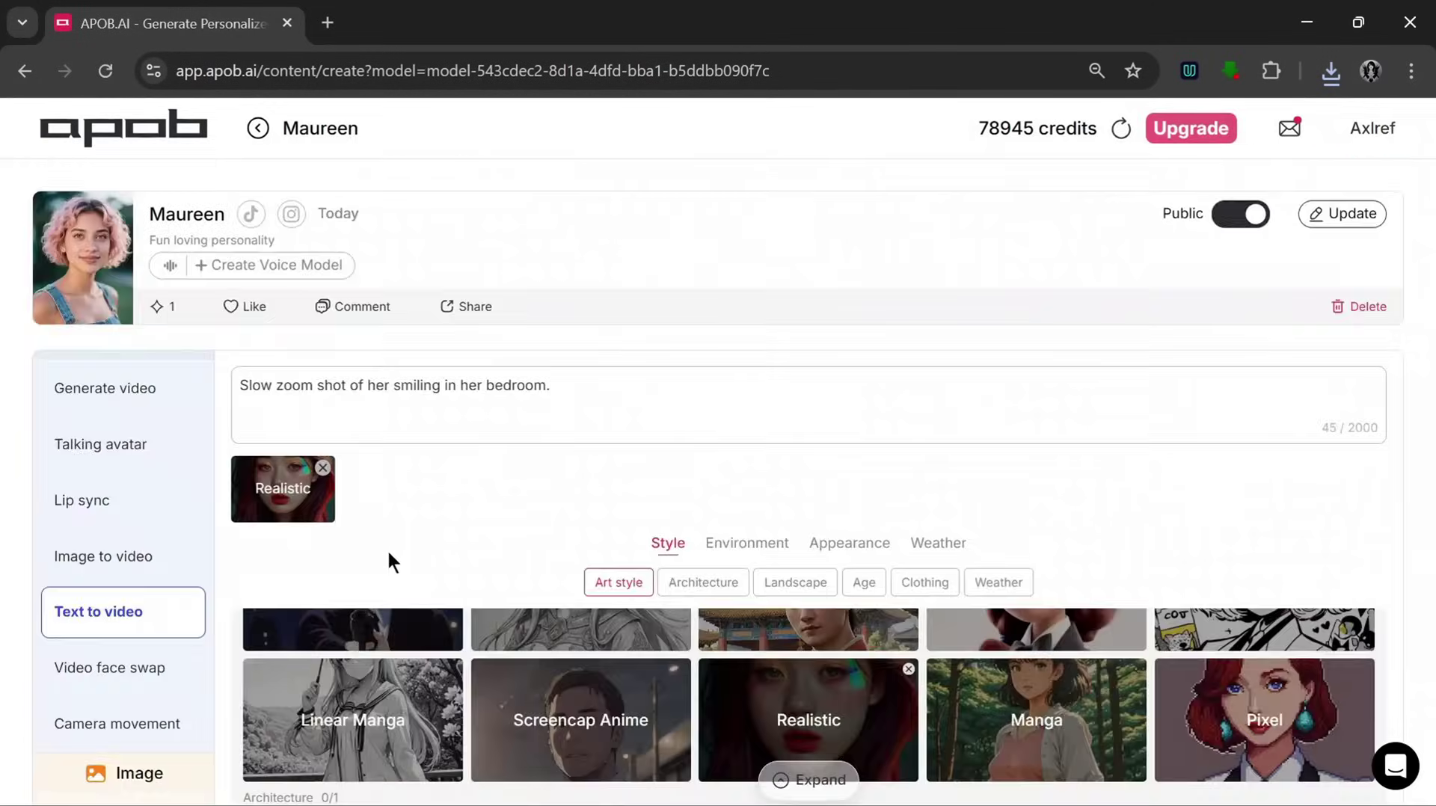
{"action": "scroll", "coordinate": [391, 560], "scroll_direction": "down", "scroll_amount": 3}
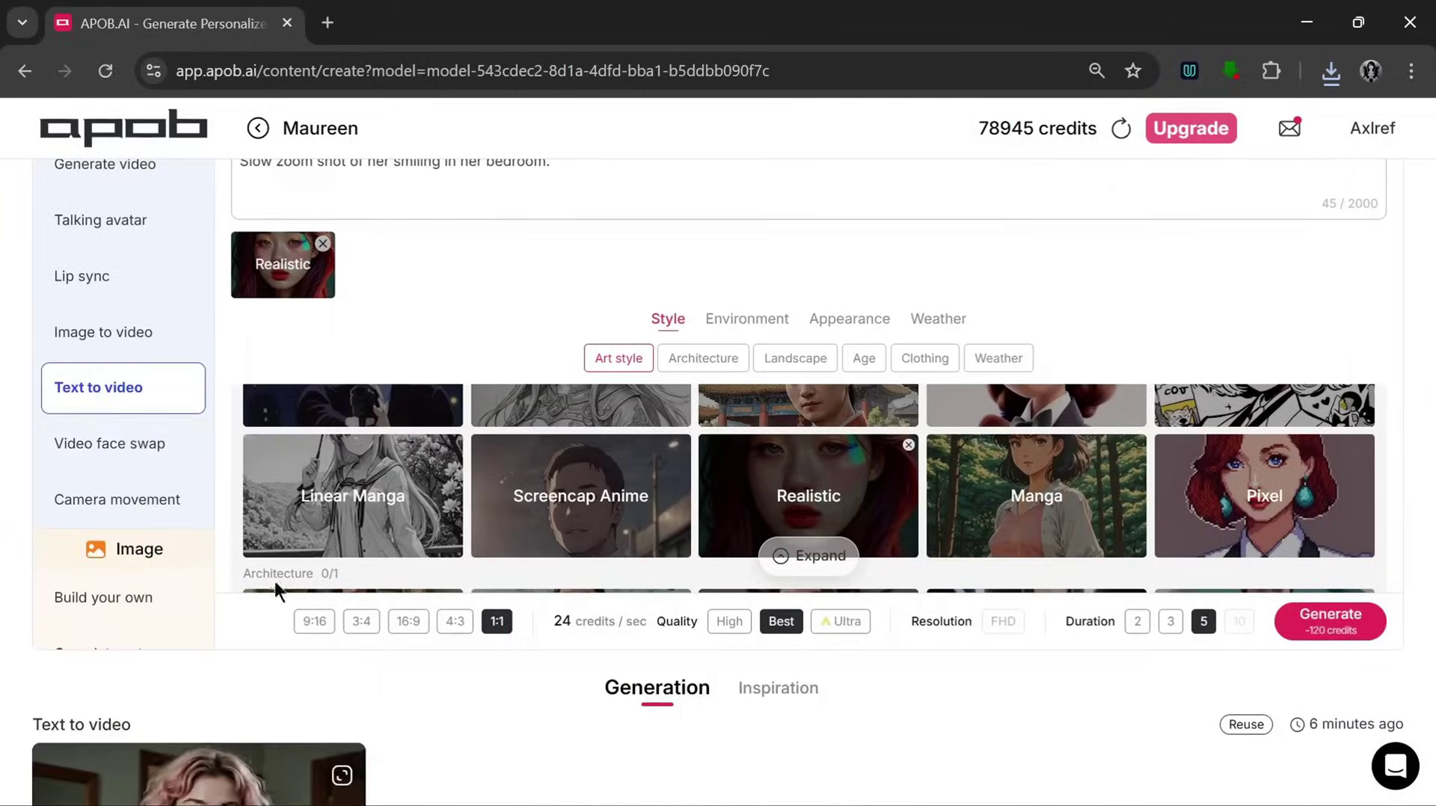
{"action": "left_click", "coordinate": [163, 334]}
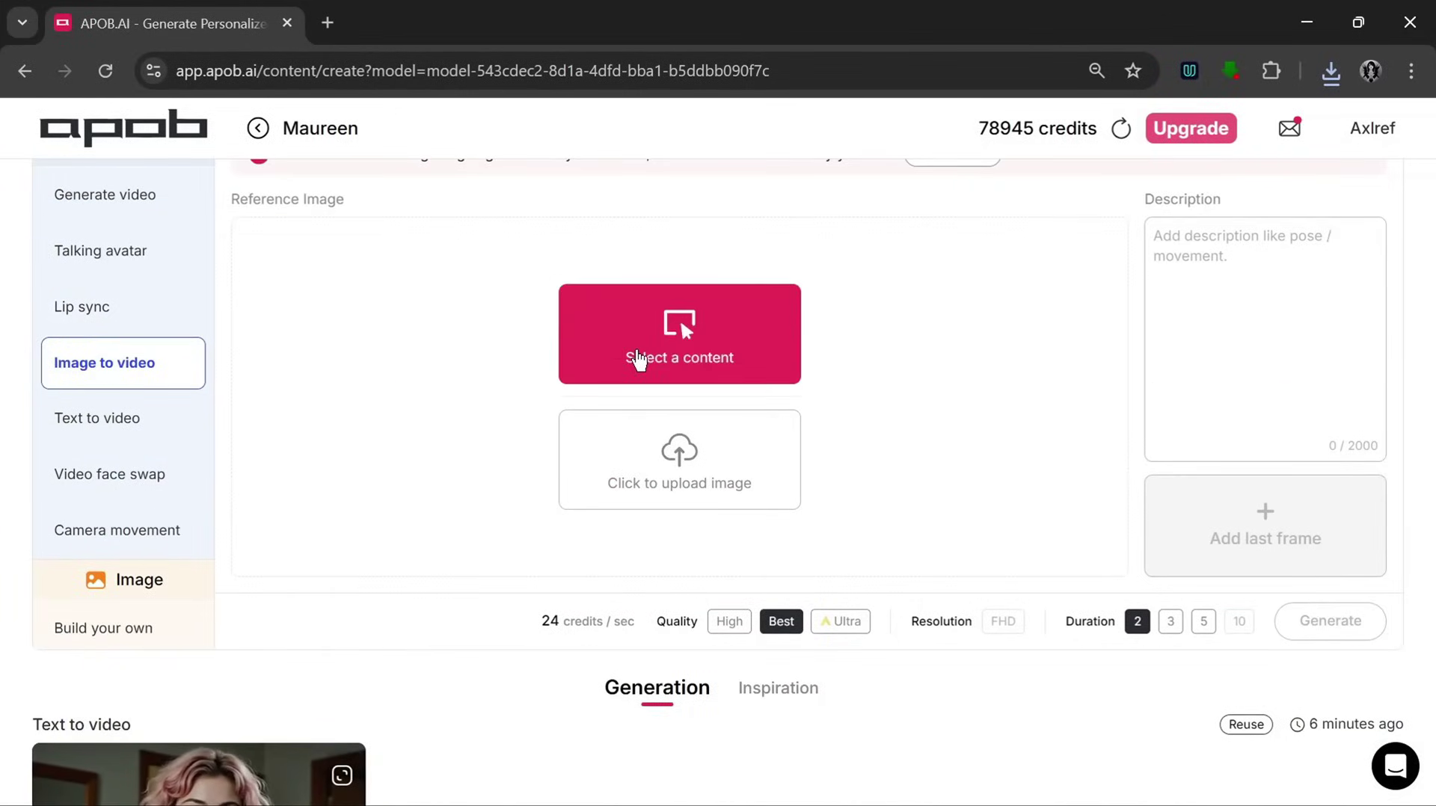
{"action": "left_click", "coordinate": [708, 469]}
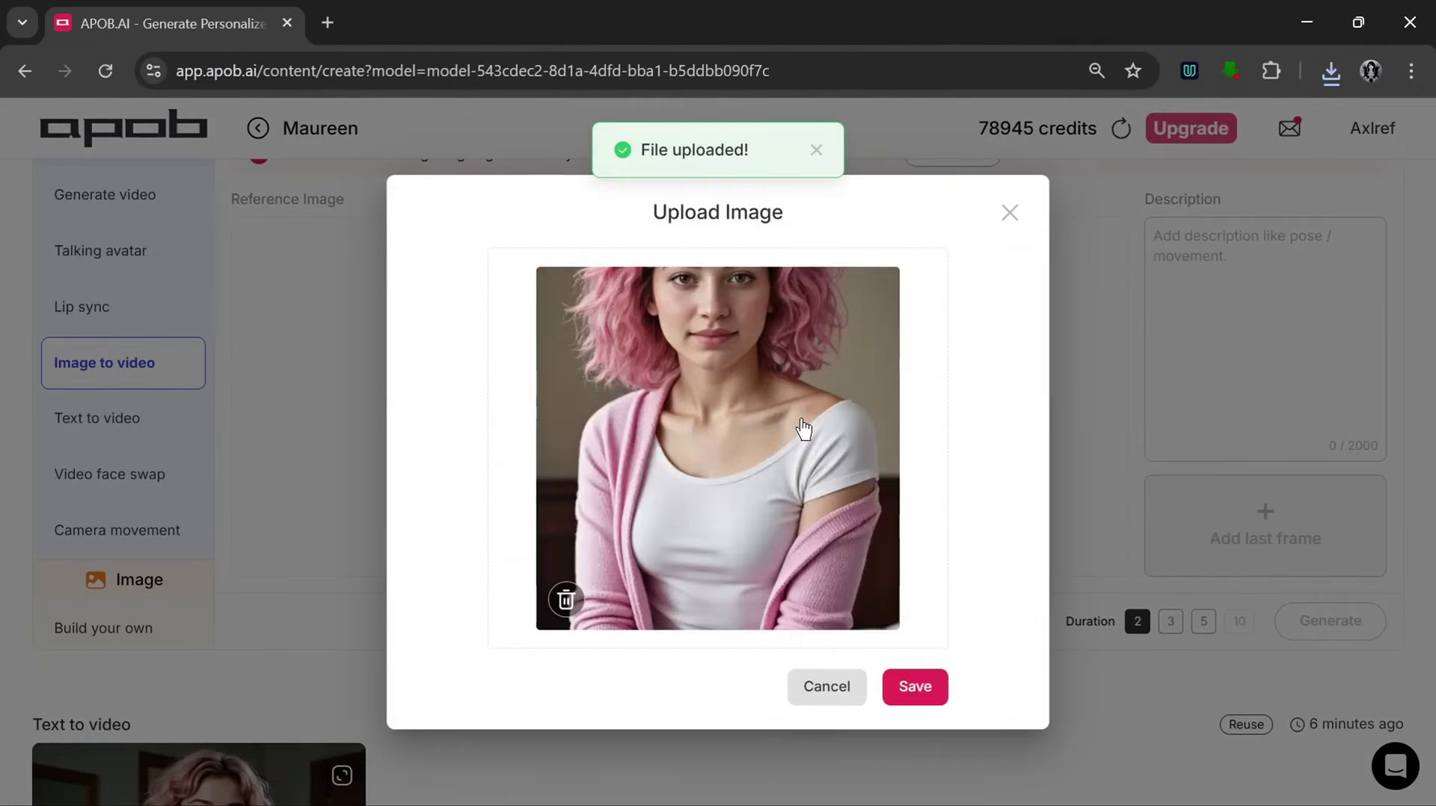
{"action": "left_click", "coordinate": [905, 688]}
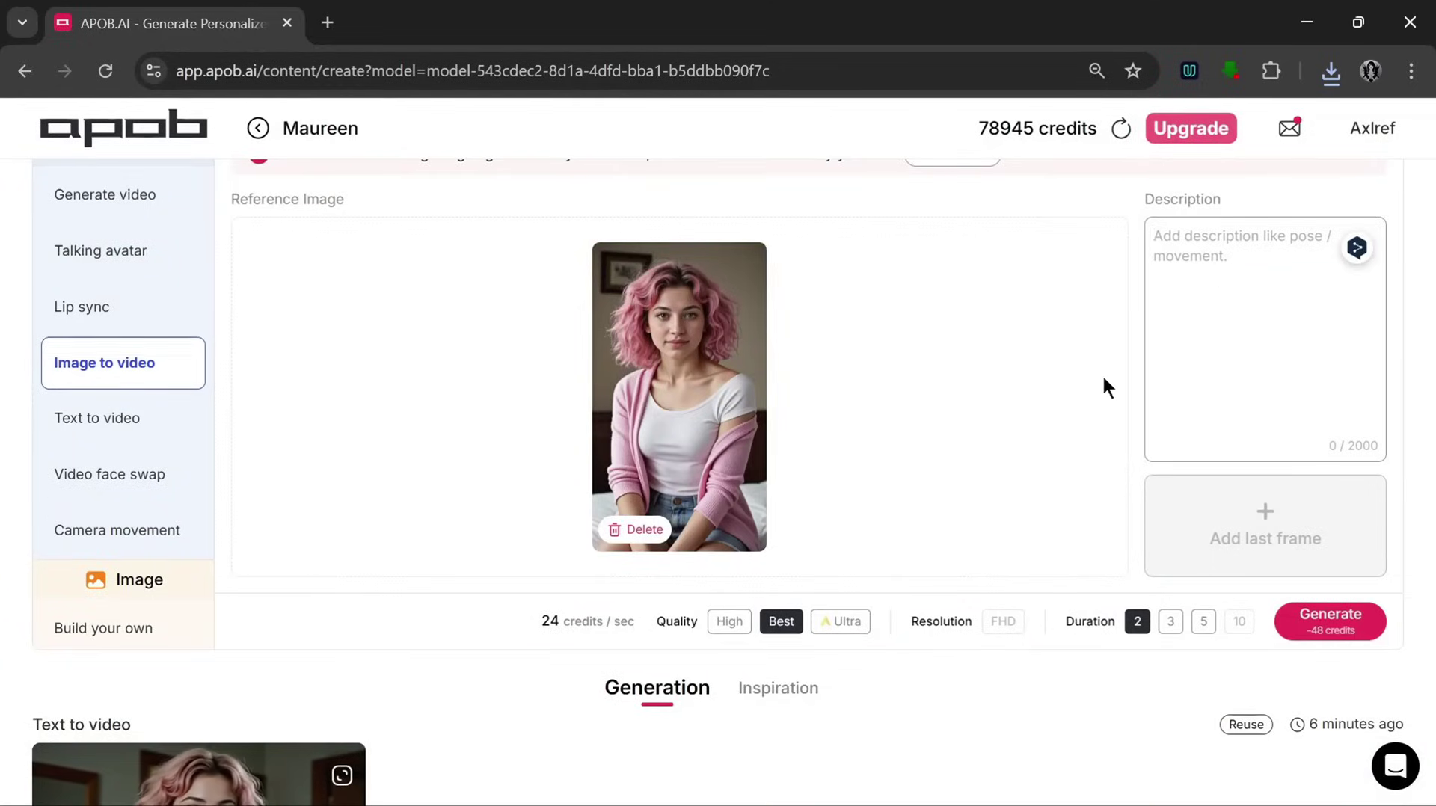
- Paste 'She smiles and slightly touches her hair.', set 5 seconds, generate, and close the preview
{"action": "type", "text": "She smiles and slightly touches her hair."}
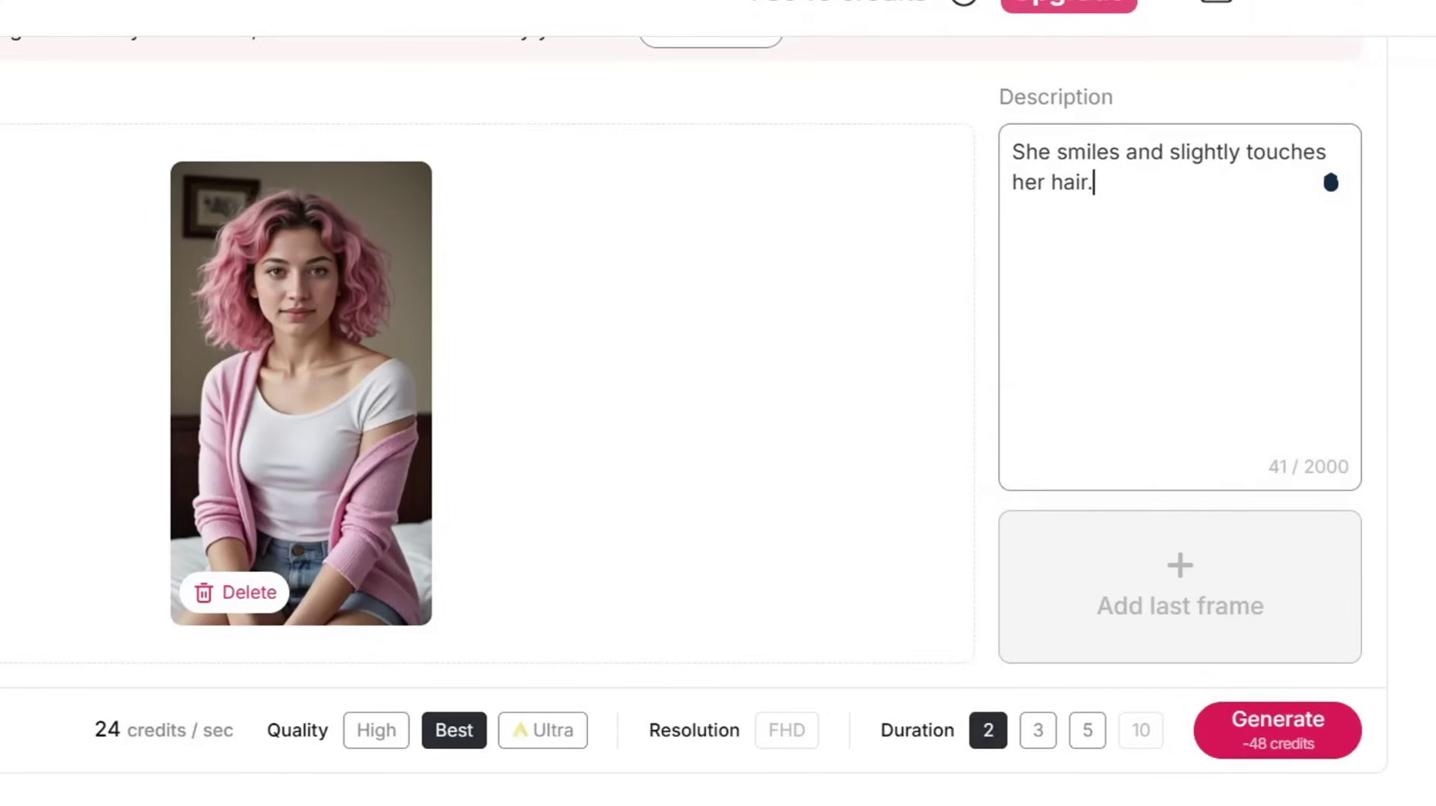
{"action": "left_click", "coordinate": [1085, 737]}
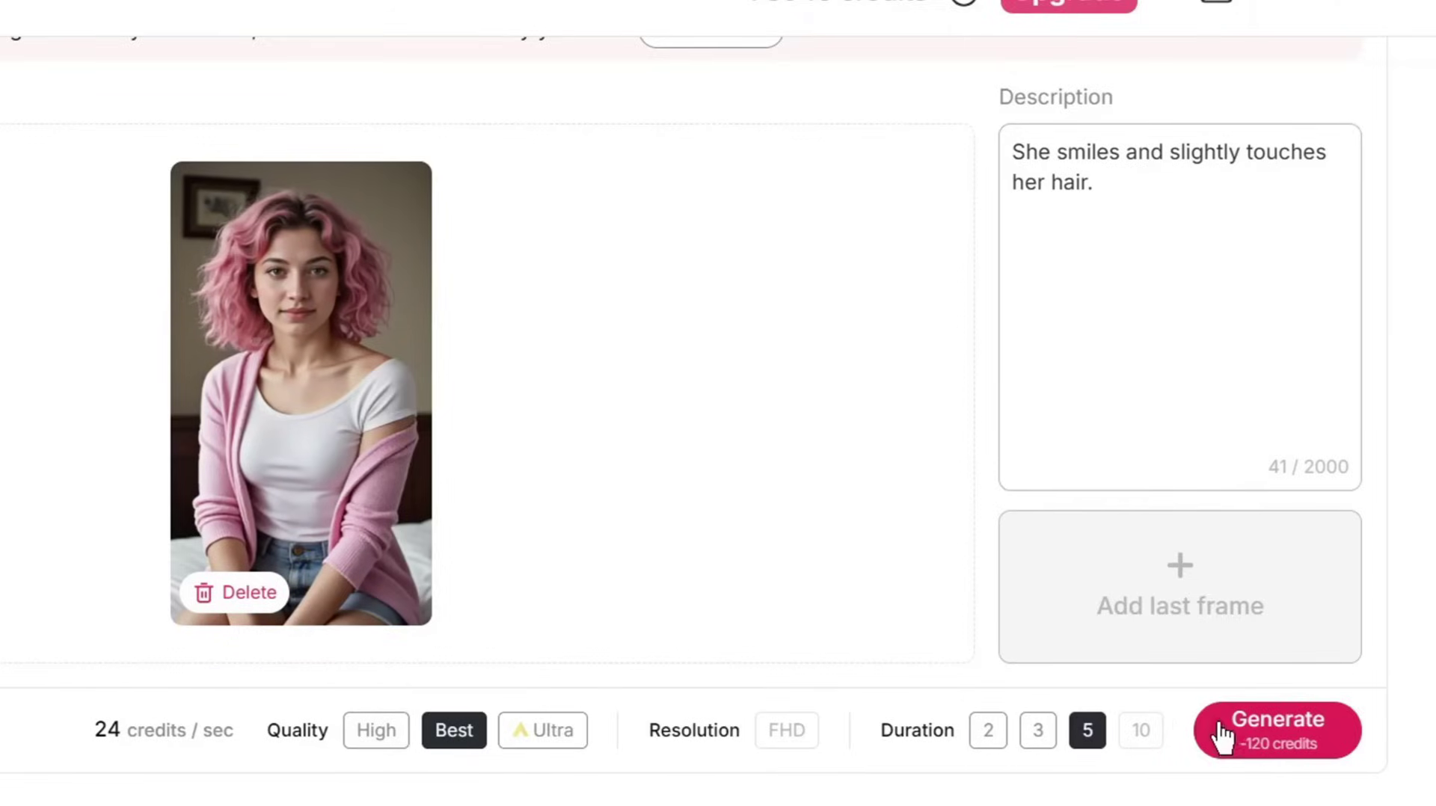
{"action": "left_click", "coordinate": [1269, 741]}
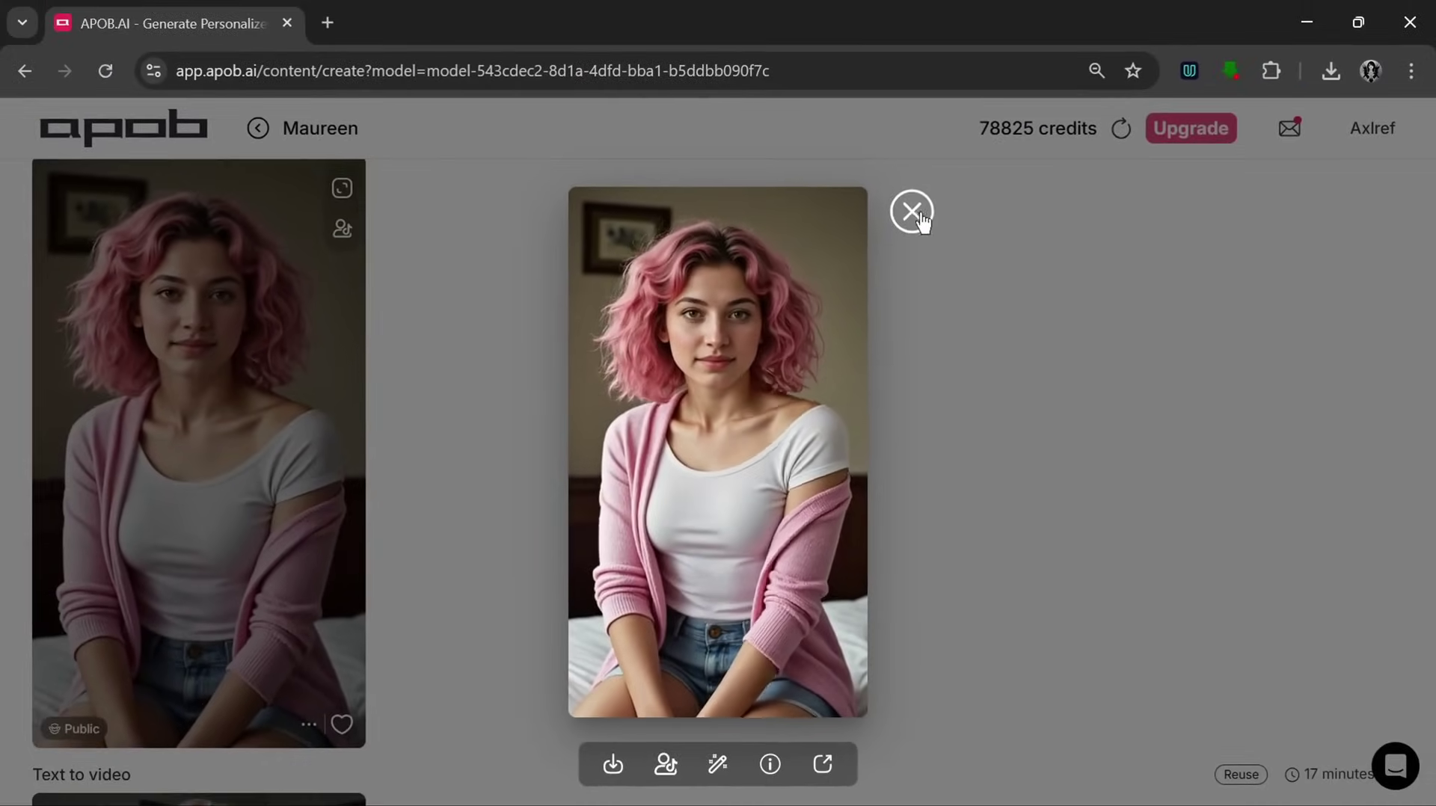
{"action": "left_click", "coordinate": [919, 215]}
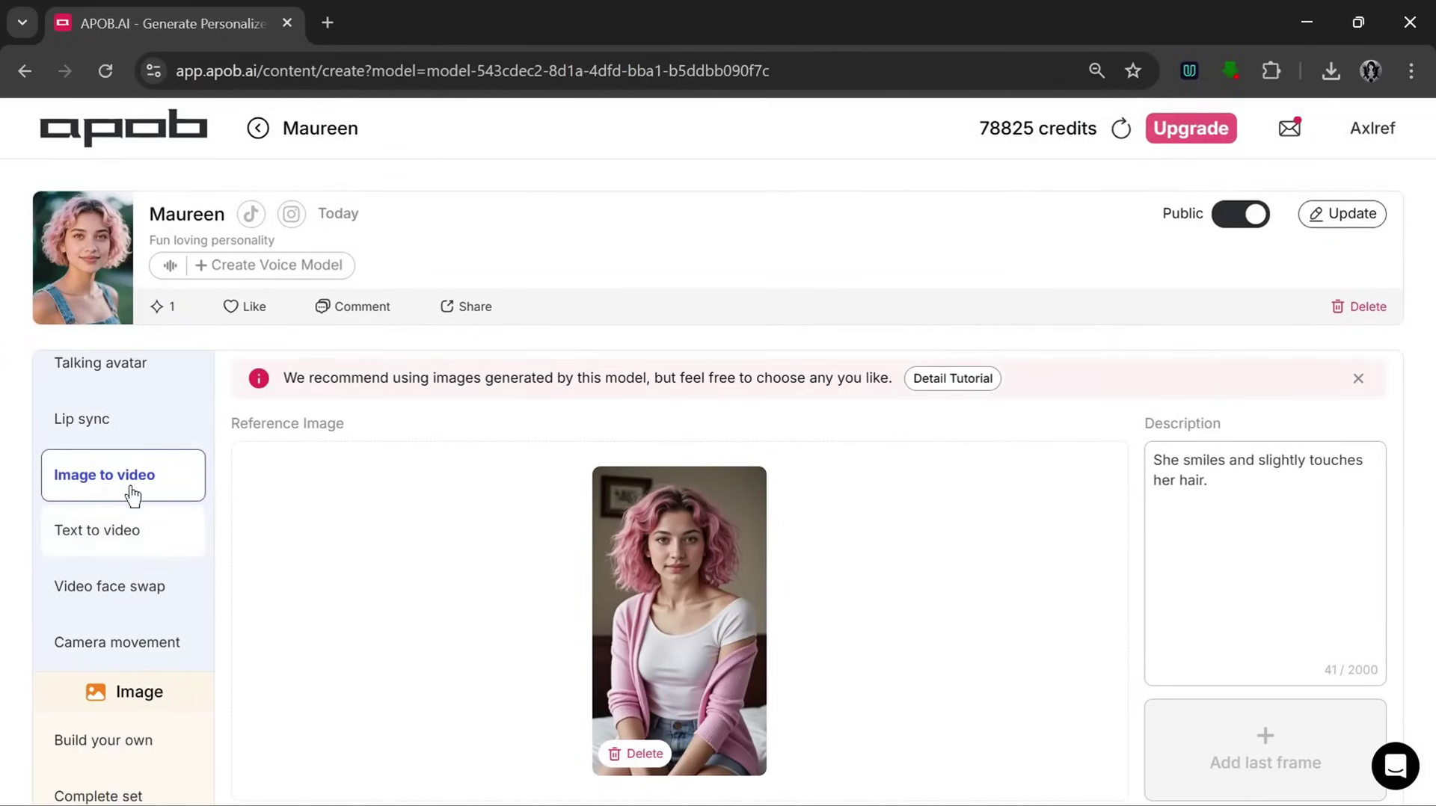
- Pick the short-haired pink-cardigan photo as the Talking avatar image from past generations
{"action": "scroll", "coordinate": [123, 539], "scroll_direction": "up", "scroll_amount": 2}
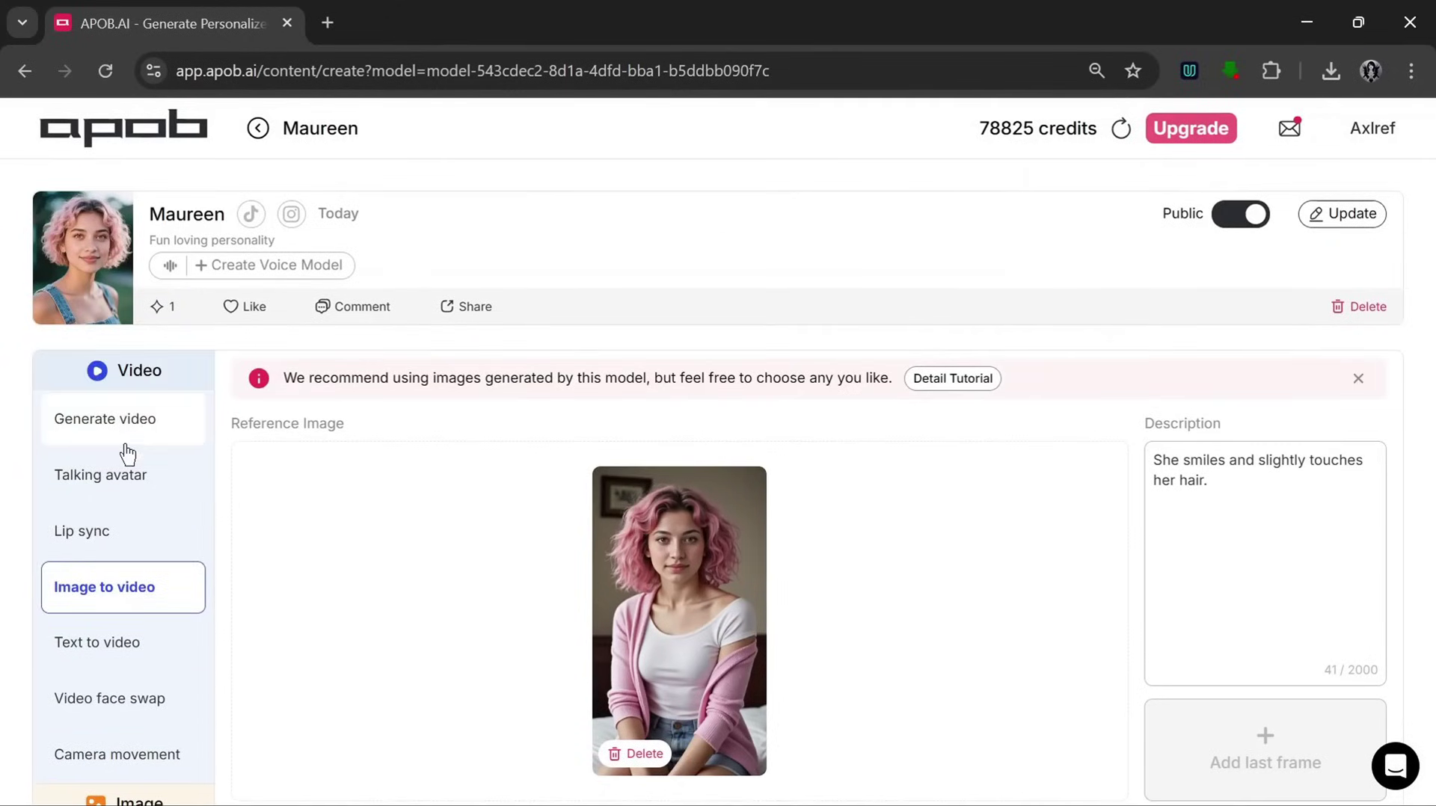
{"action": "left_click", "coordinate": [128, 443]}
{"action": "left_click", "coordinate": [116, 496]}
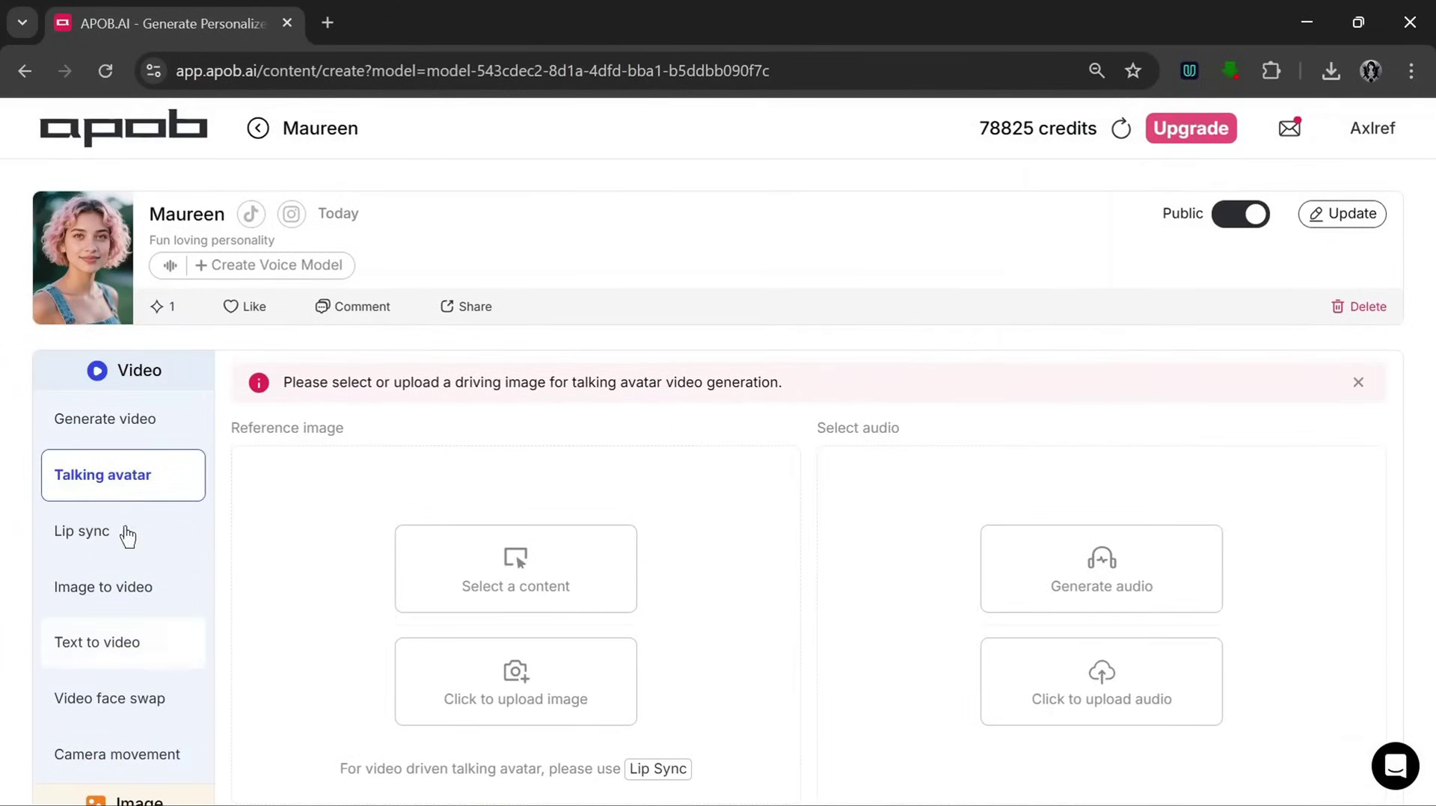
{"action": "left_click", "coordinate": [524, 582]}
{"action": "scroll", "coordinate": [747, 471], "scroll_direction": "down", "scroll_amount": 5}
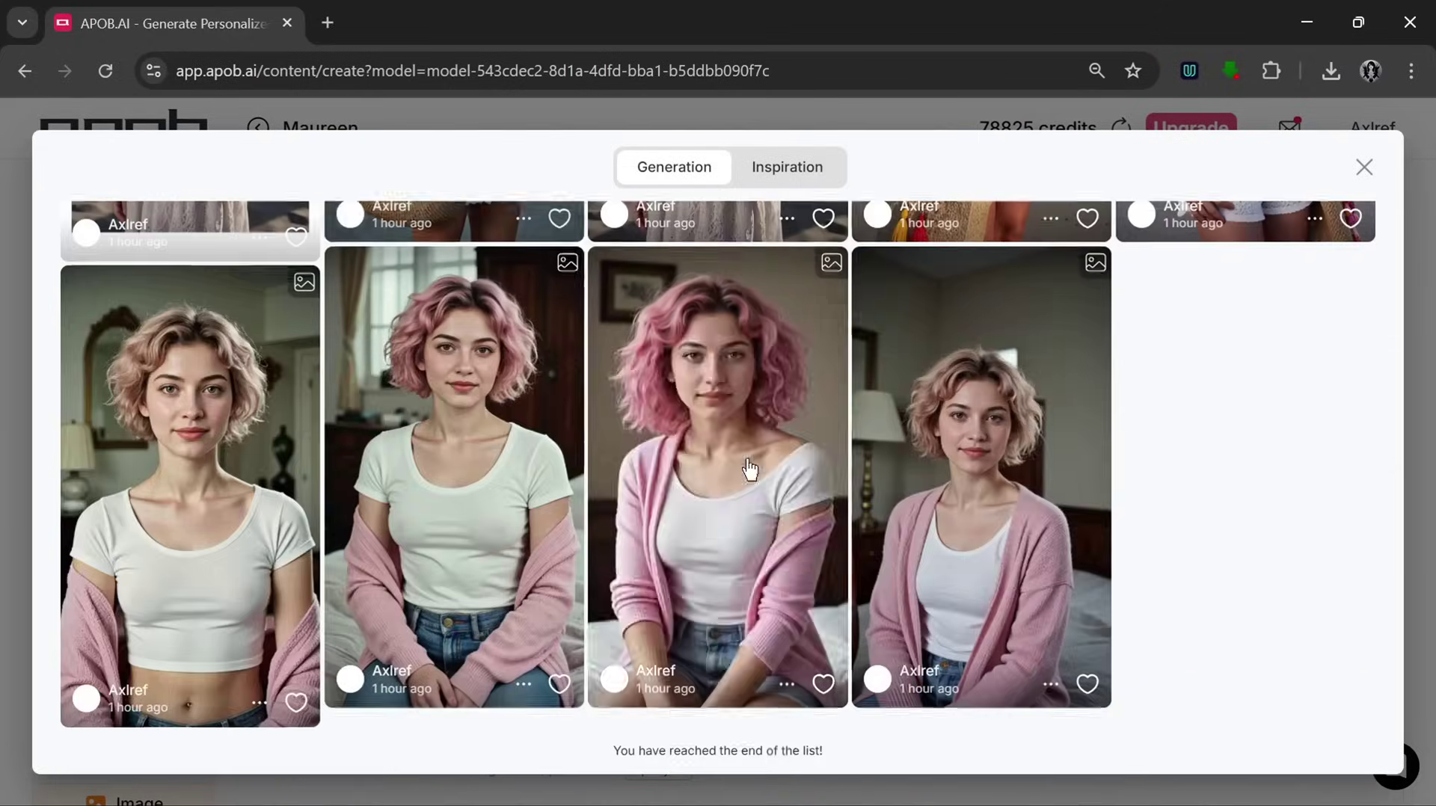
{"action": "scroll", "coordinate": [782, 391], "scroll_direction": "up", "scroll_amount": 4}
{"action": "scroll", "coordinate": [909, 478], "scroll_direction": "down", "scroll_amount": 4}
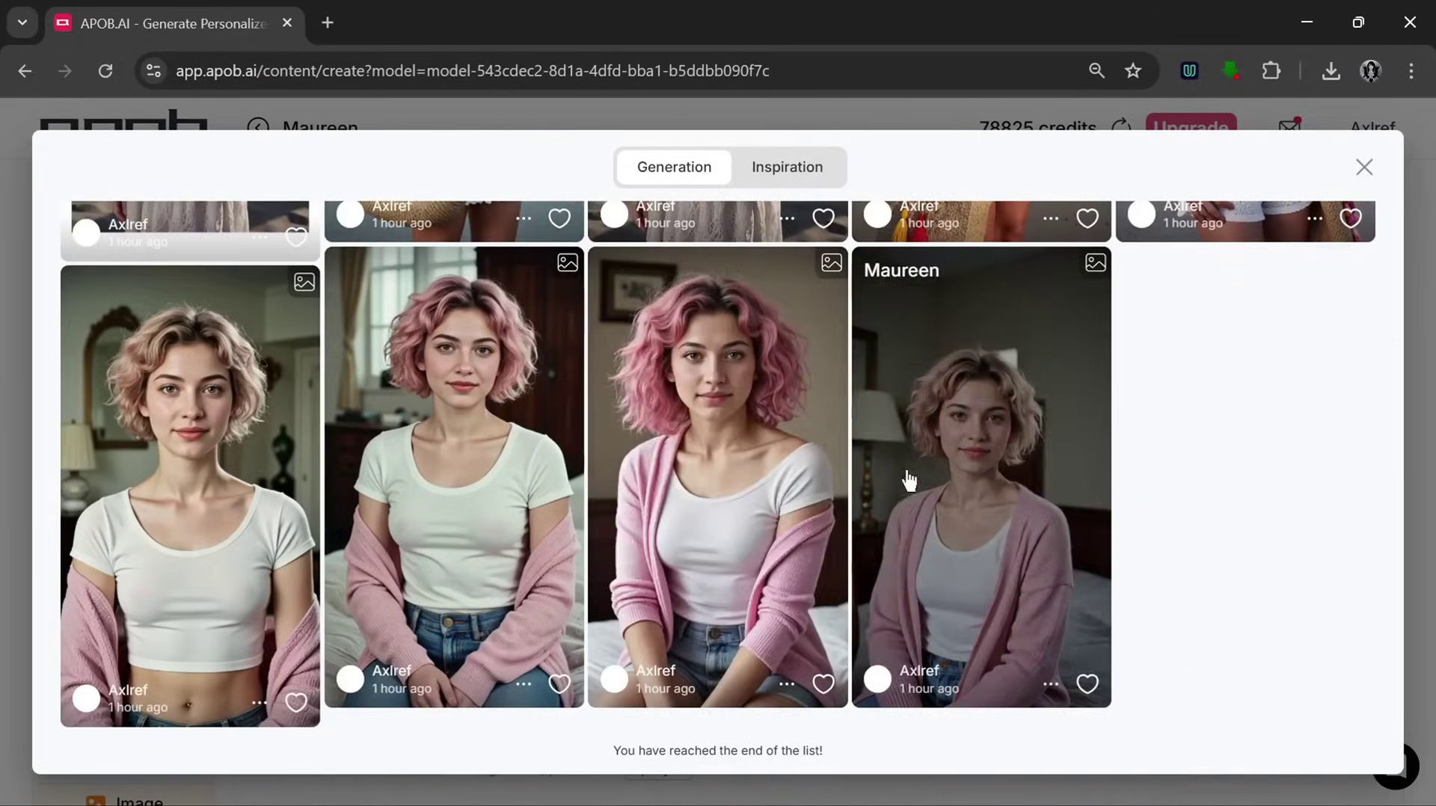
{"action": "left_click", "coordinate": [988, 476]}
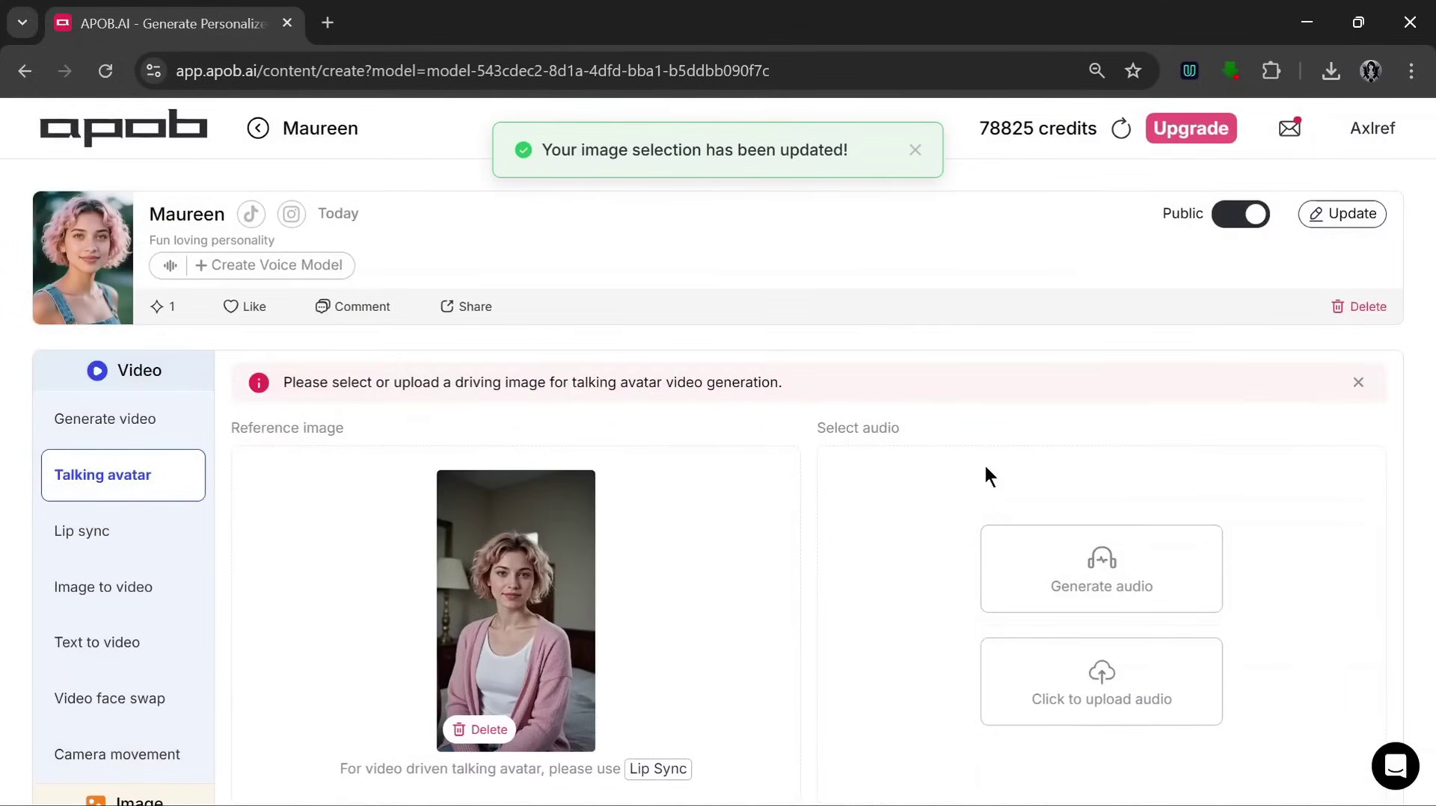
- Generate a voice clip and render the 6-second talking avatar video
{"action": "left_click", "coordinate": [1029, 564]}
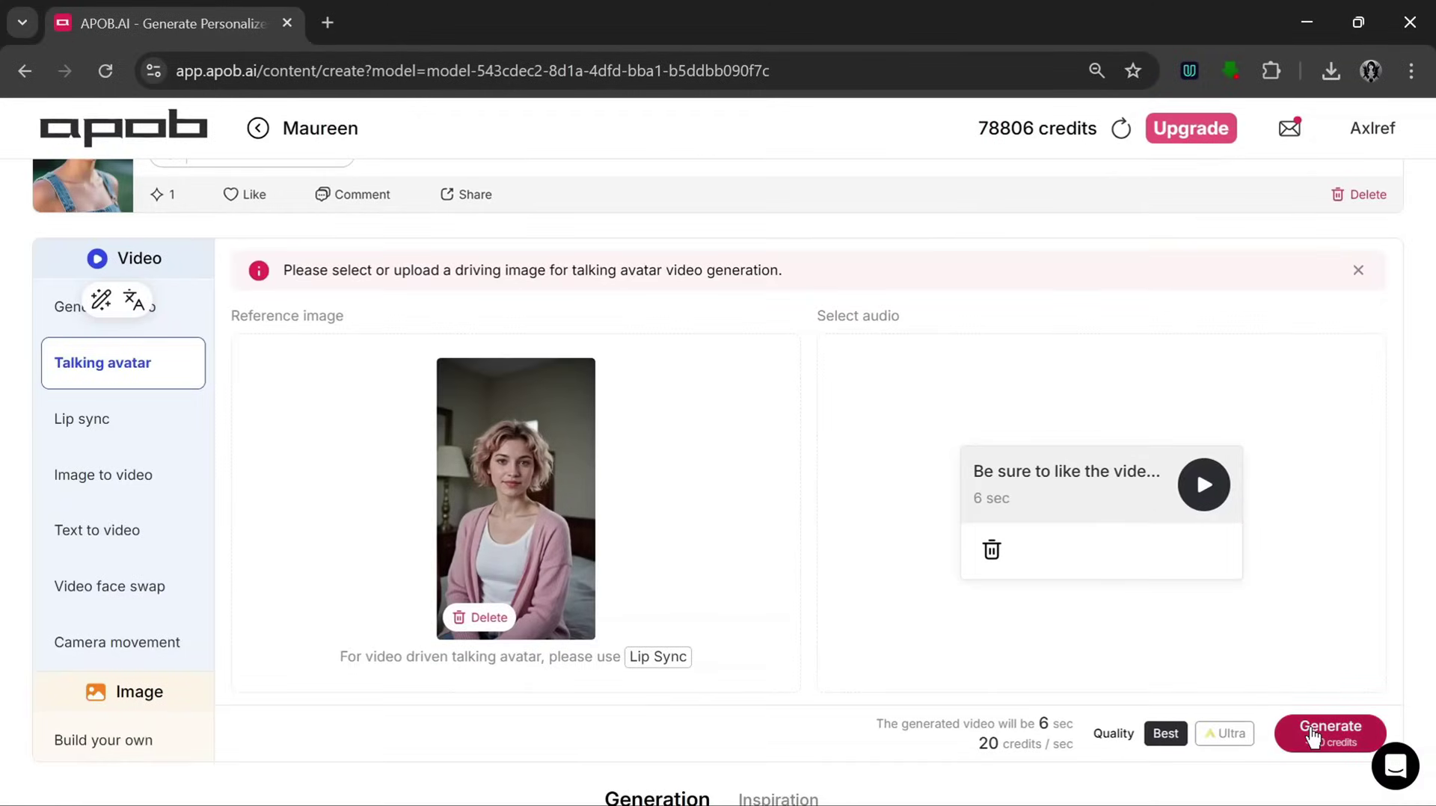
{"action": "left_click", "coordinate": [1311, 734]}
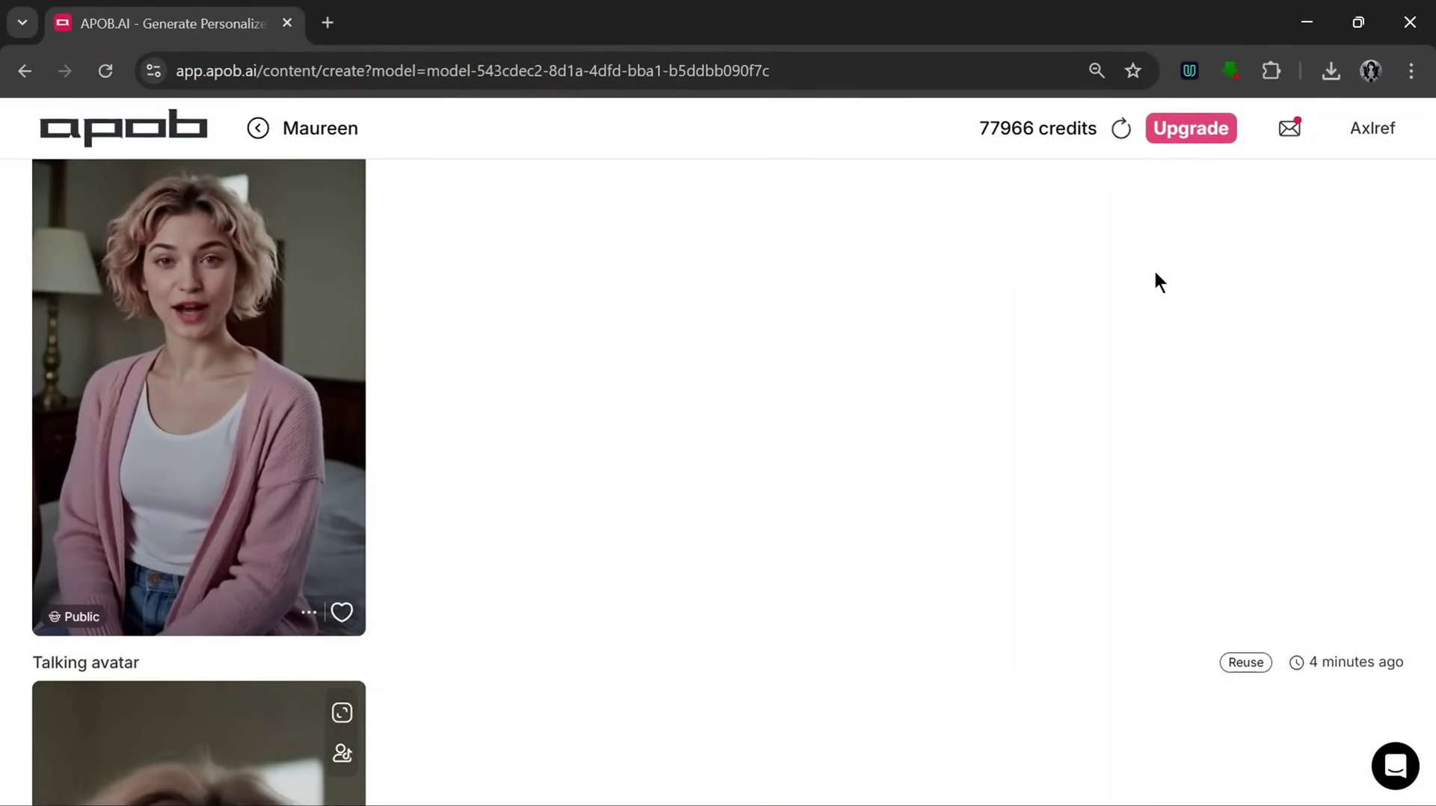
{"action": "scroll", "coordinate": [679, 423], "scroll_direction": "up", "scroll_amount": 2}
{"action": "scroll", "coordinate": [429, 373], "scroll_direction": "down", "scroll_amount": 10}
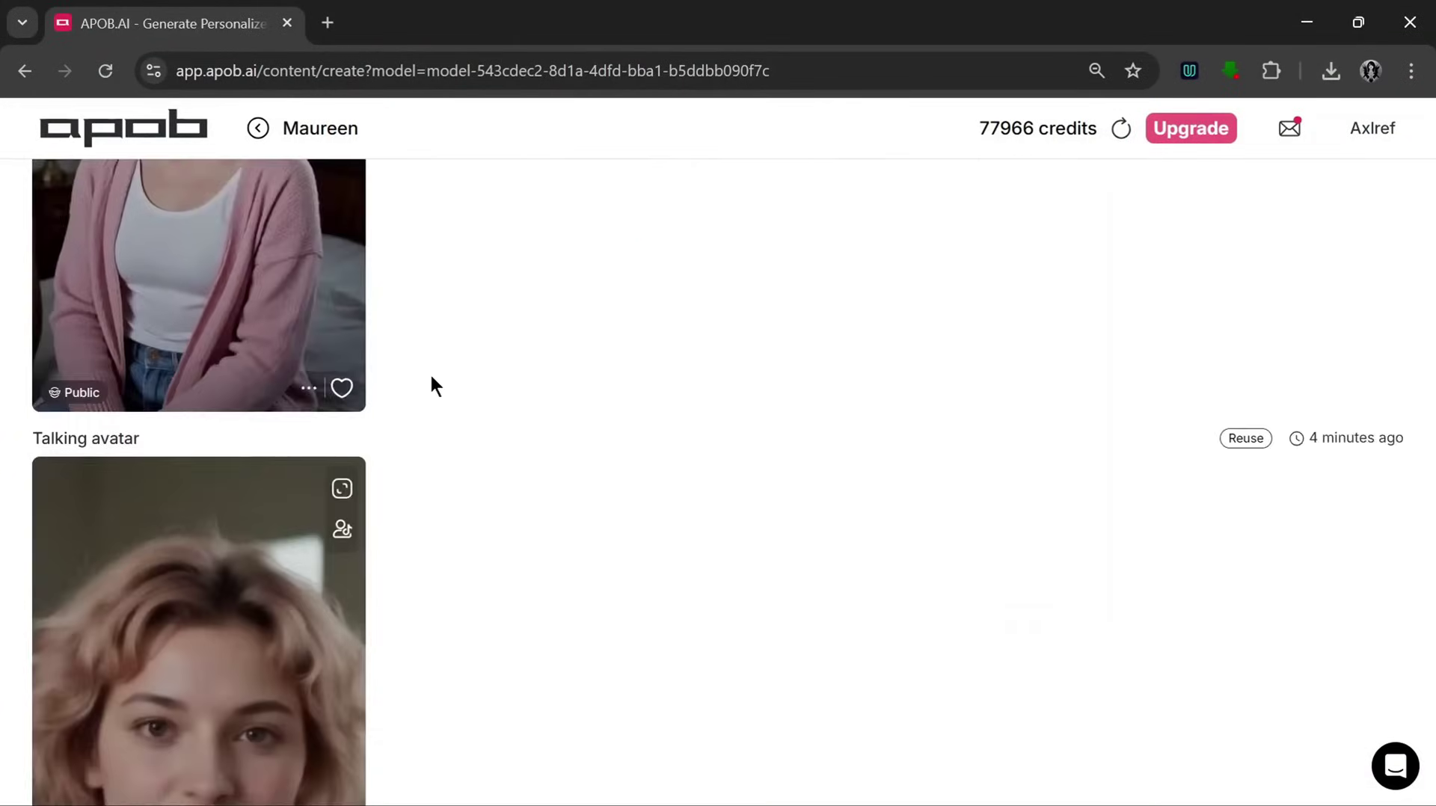
{"action": "scroll", "coordinate": [503, 376], "scroll_direction": "up", "scroll_amount": 10}
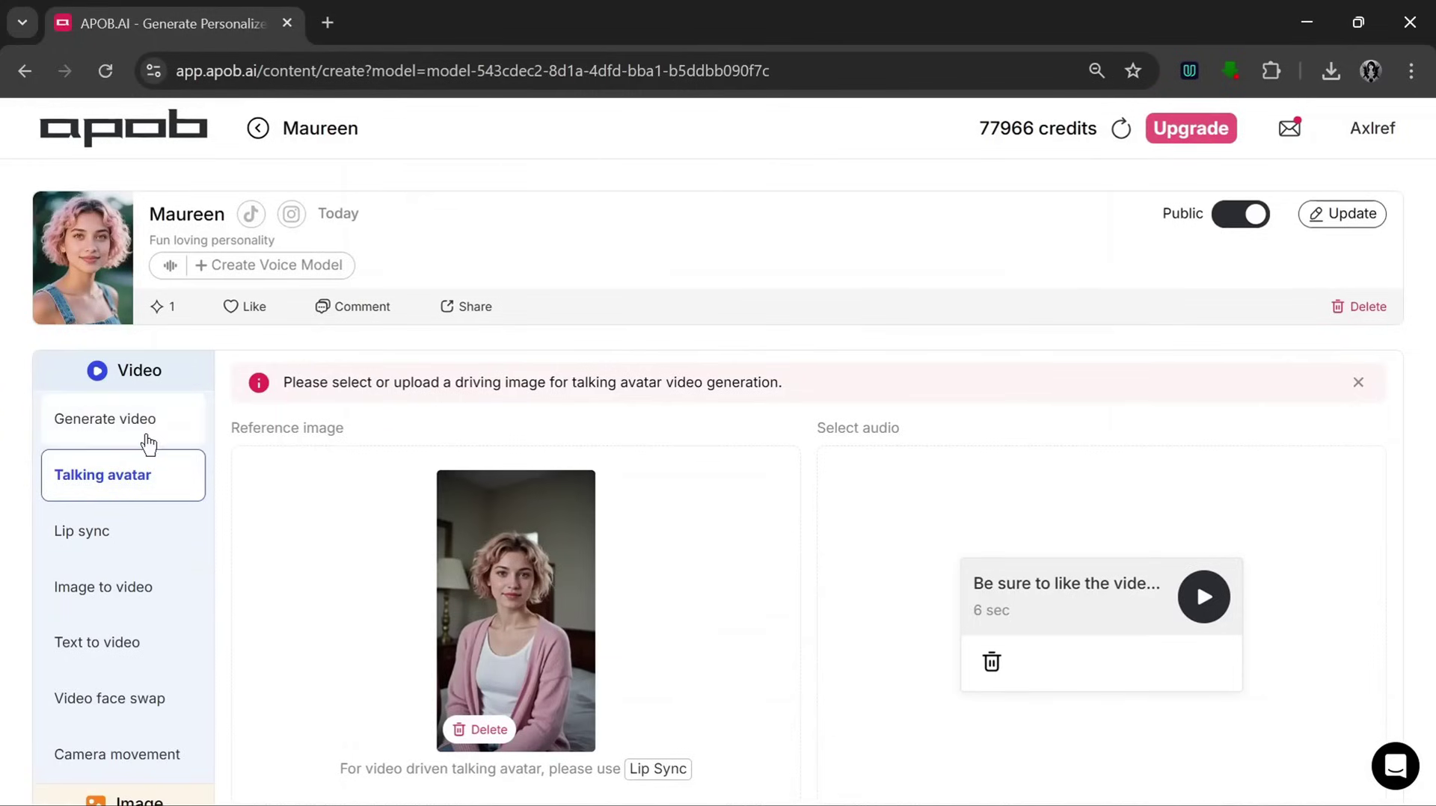